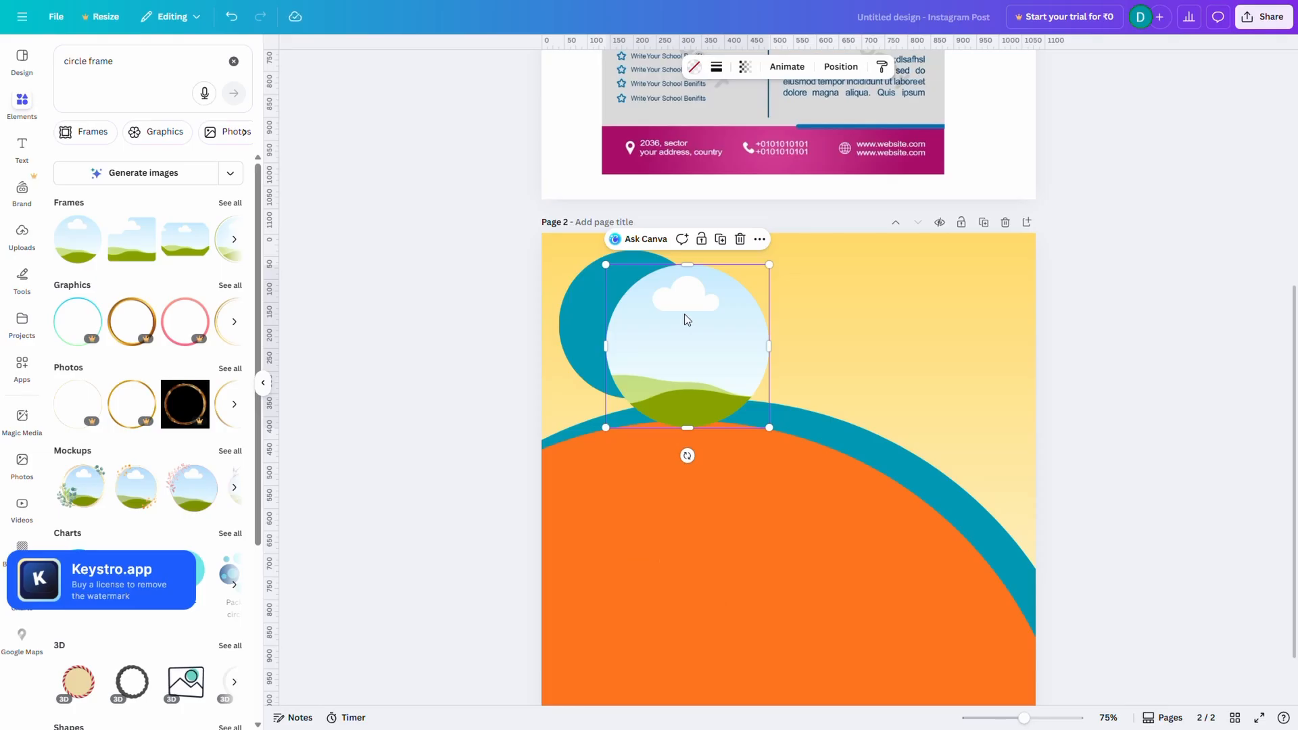
Send the circle frame behind the teal circle and the large arc shapes, and bring it back to the front.
key("ctrl+bracketleft")
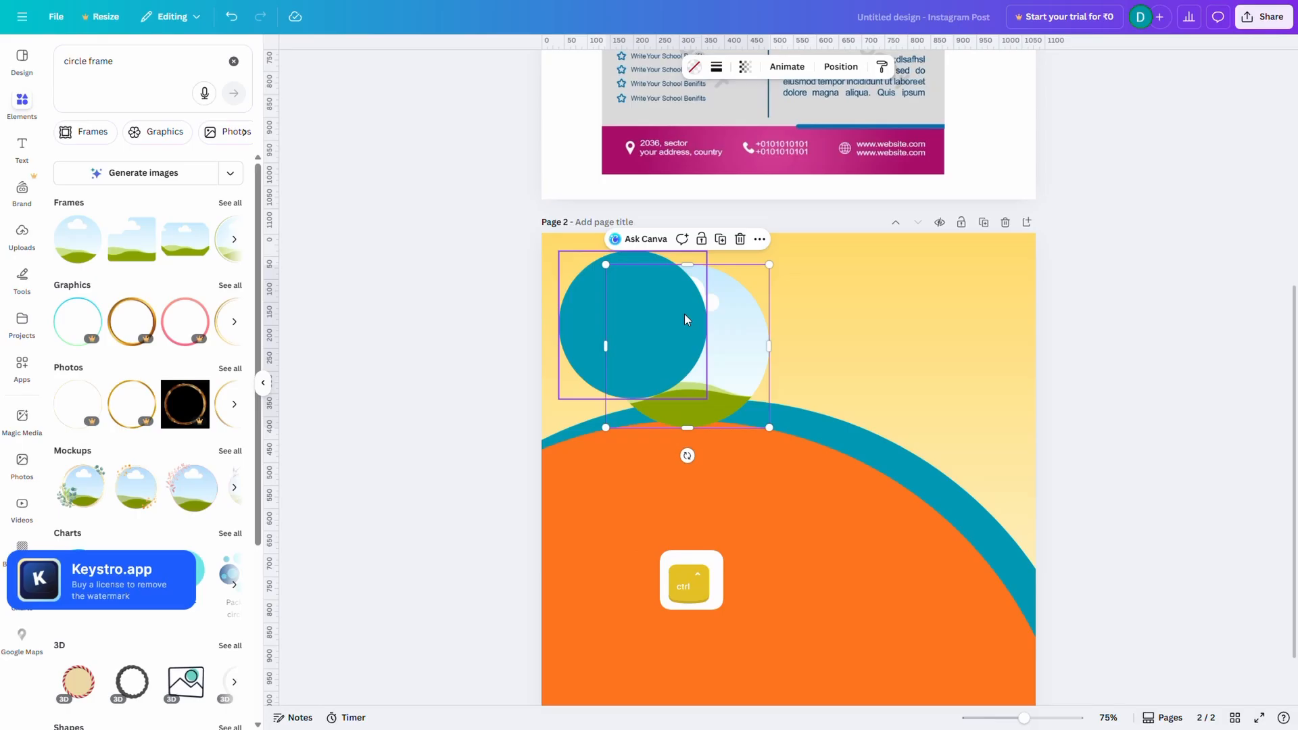
key("ctrl+bracketleft")
key("ctrl+bracketleft")
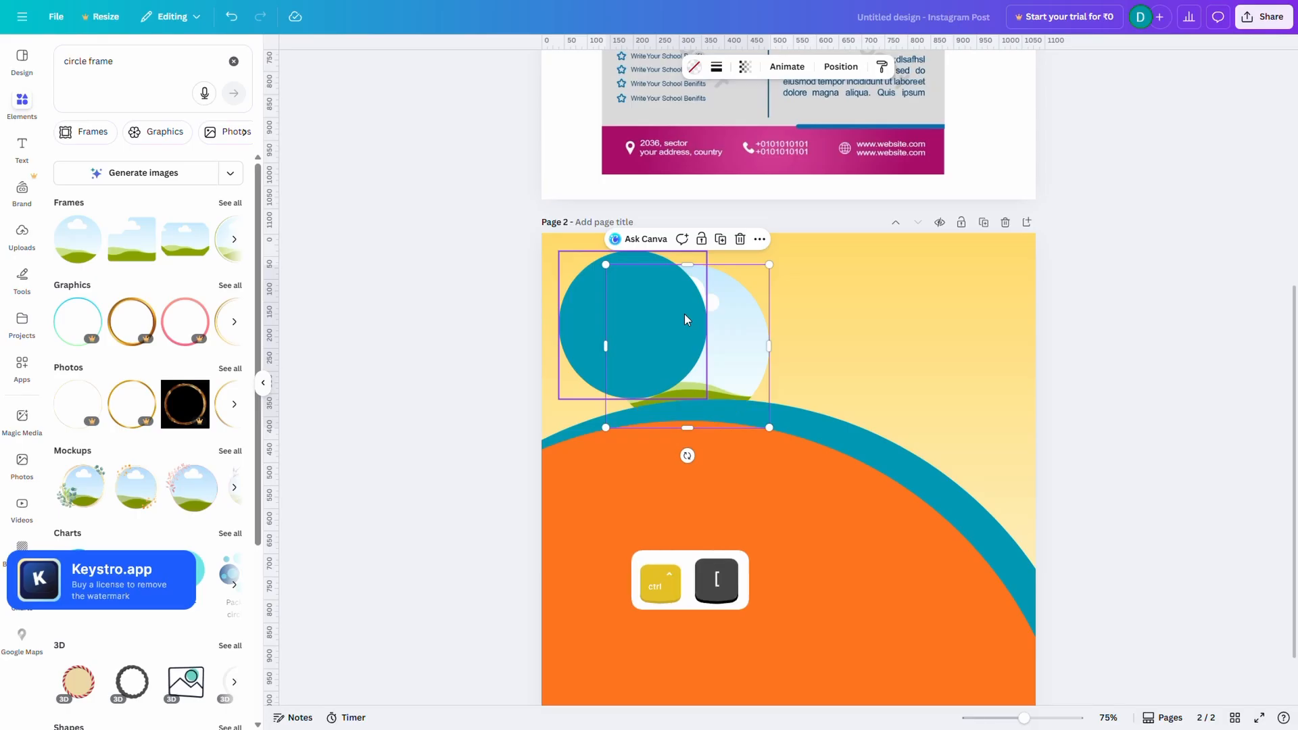
key("ctrl+bracketright")
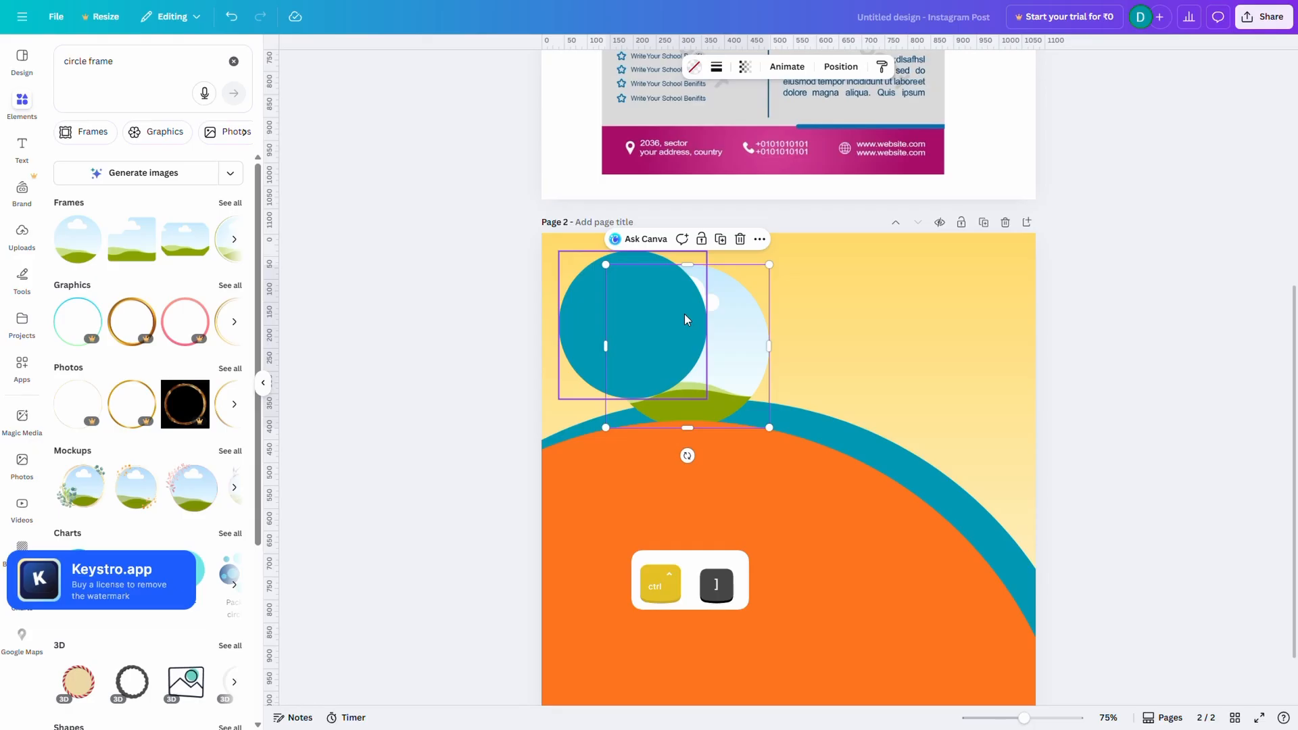
key("ctrl+bracketright")
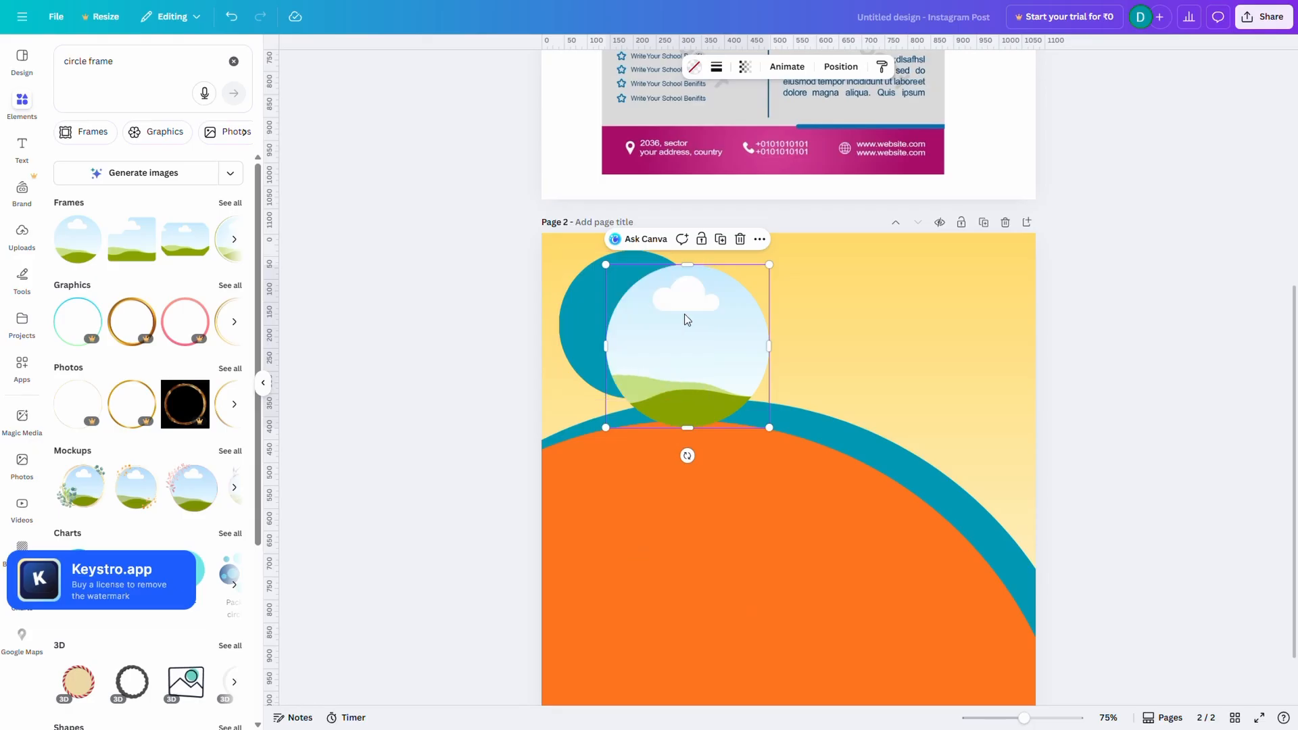
Move the circle frame onto the small teal circle, shrink it slightly and centre it so an even teal rim surrounds it.
left_click(684, 314)
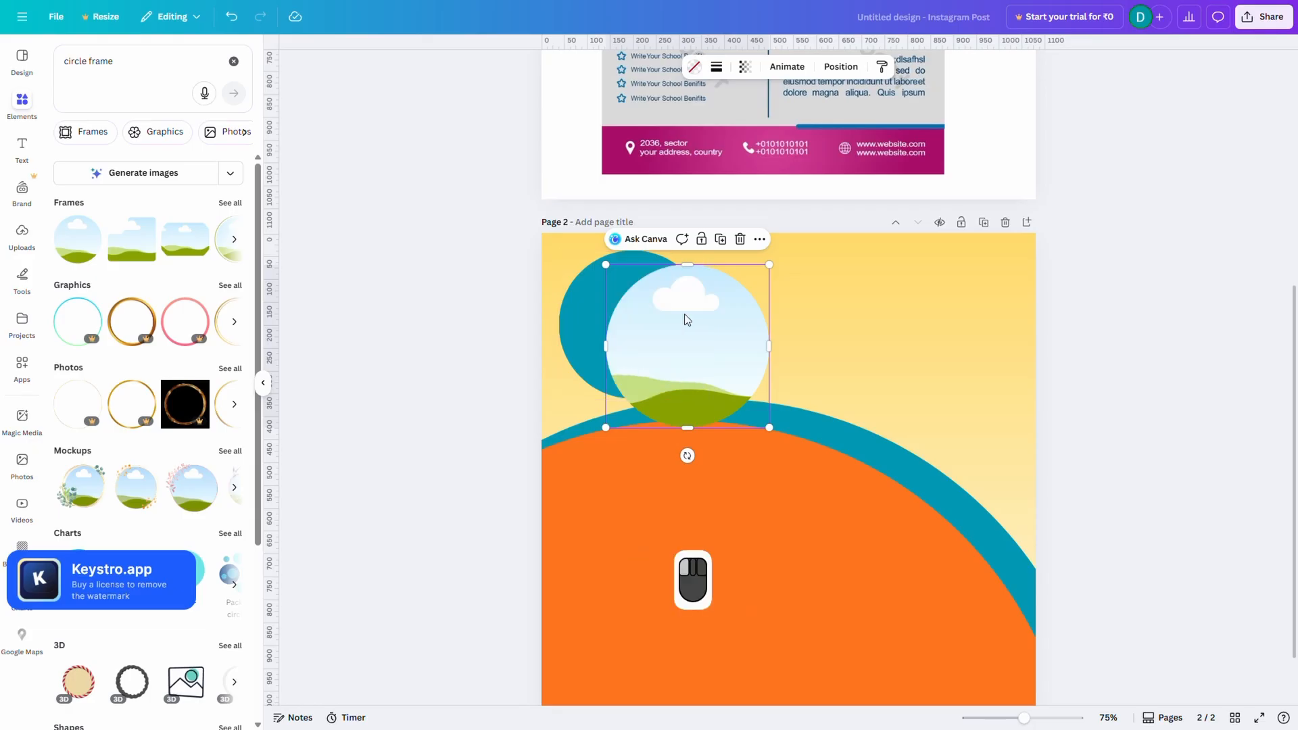
left_click_drag(684, 314, 637, 299)
left_click(726, 418)
left_click(647, 336)
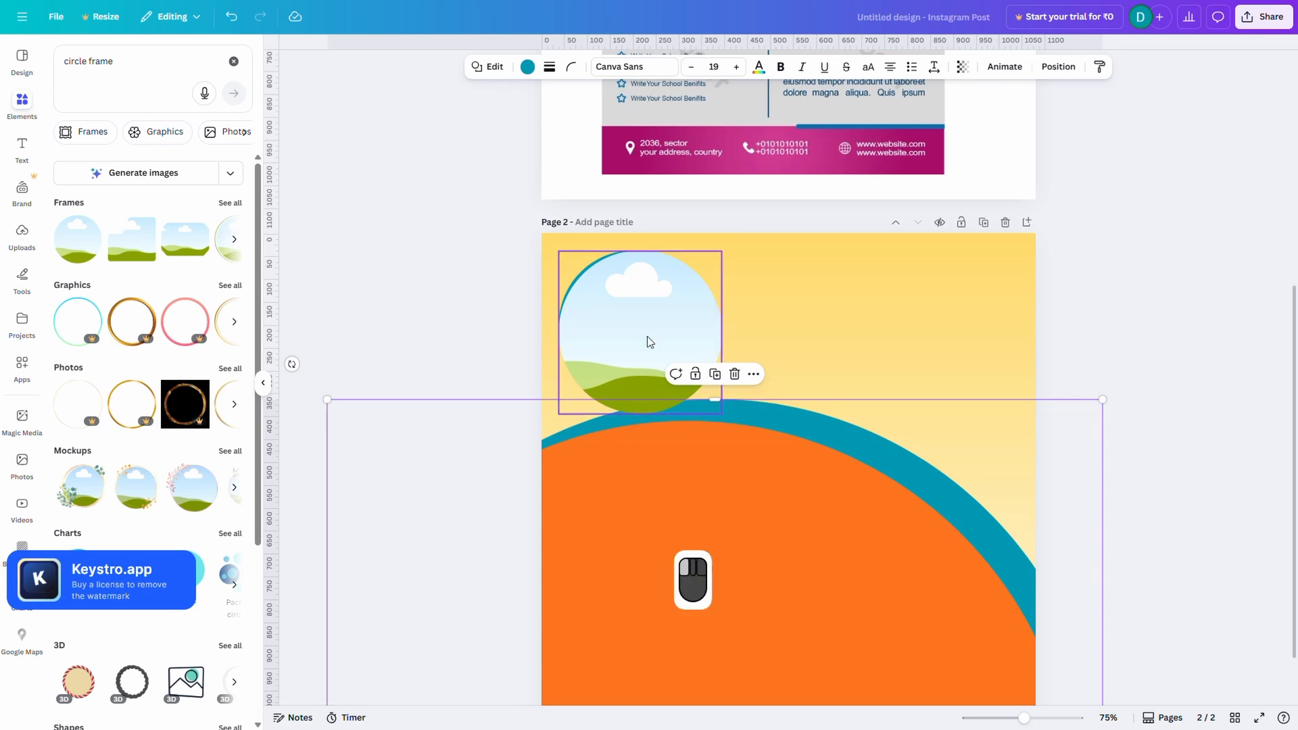
left_click_drag(722, 415, 697, 389)
left_click_drag(651, 348, 655, 352)
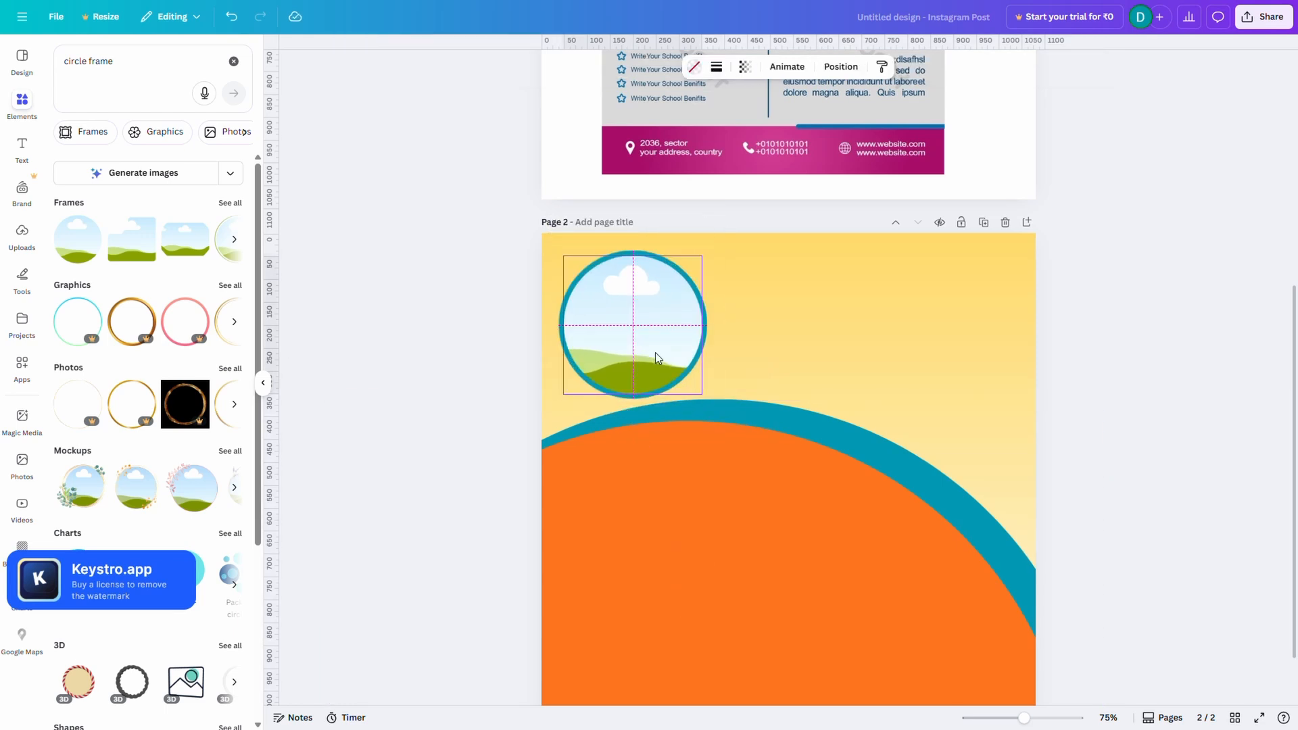
left_click(763, 333)
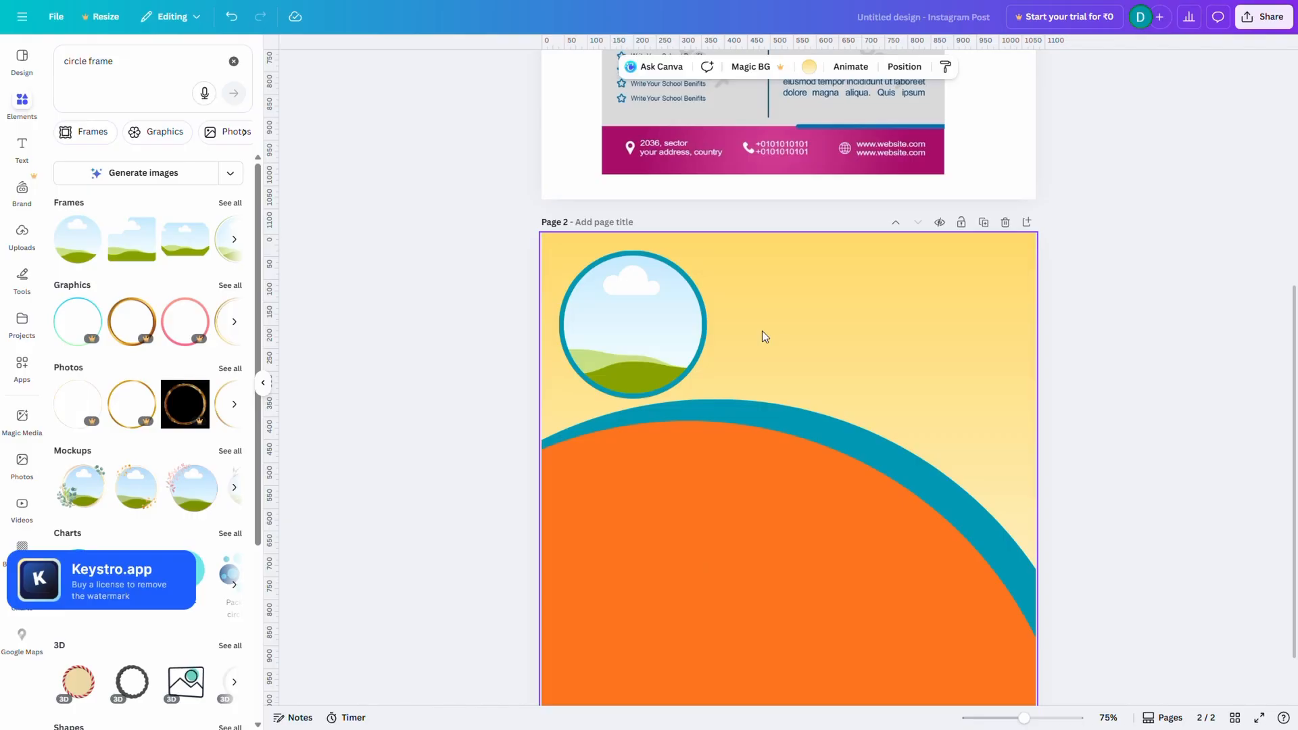
Enlarge the circle frame about its centre to about 317 × 317, leaving only a thin teal rim.
scroll(761, 331, "up", 5)
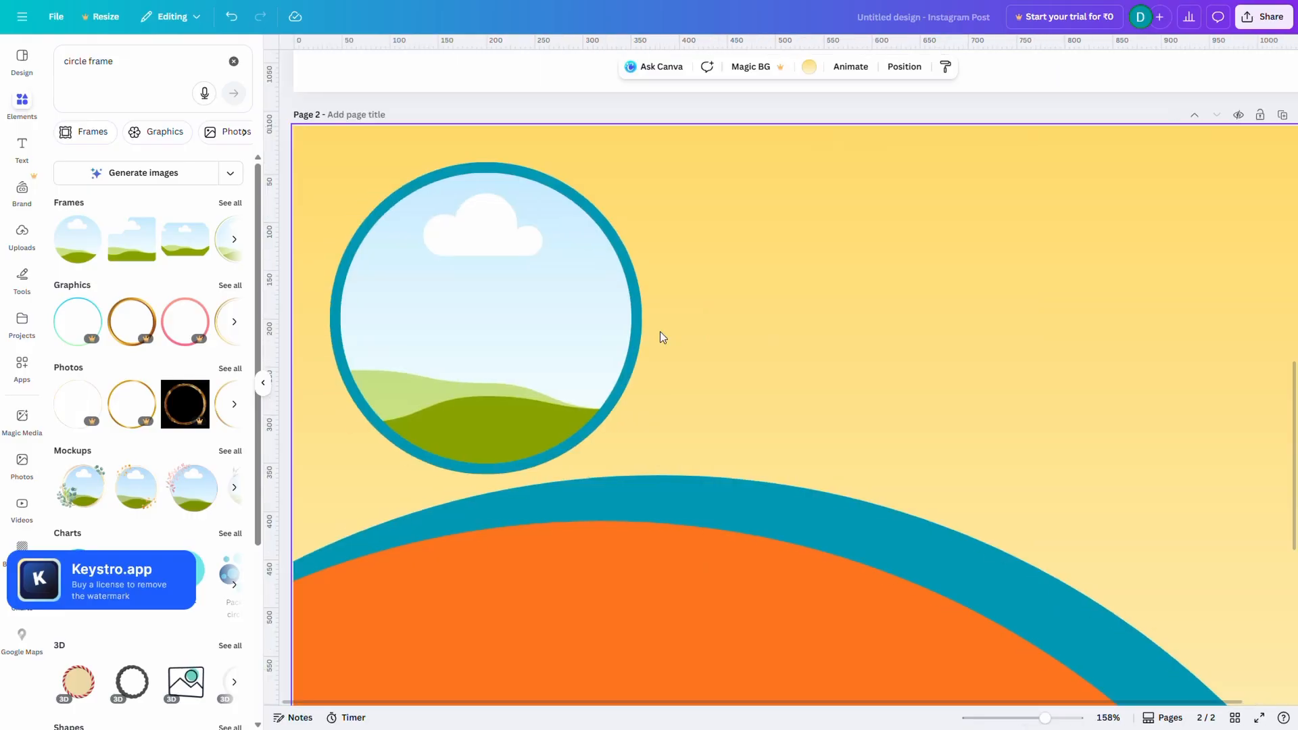
left_click(540, 315)
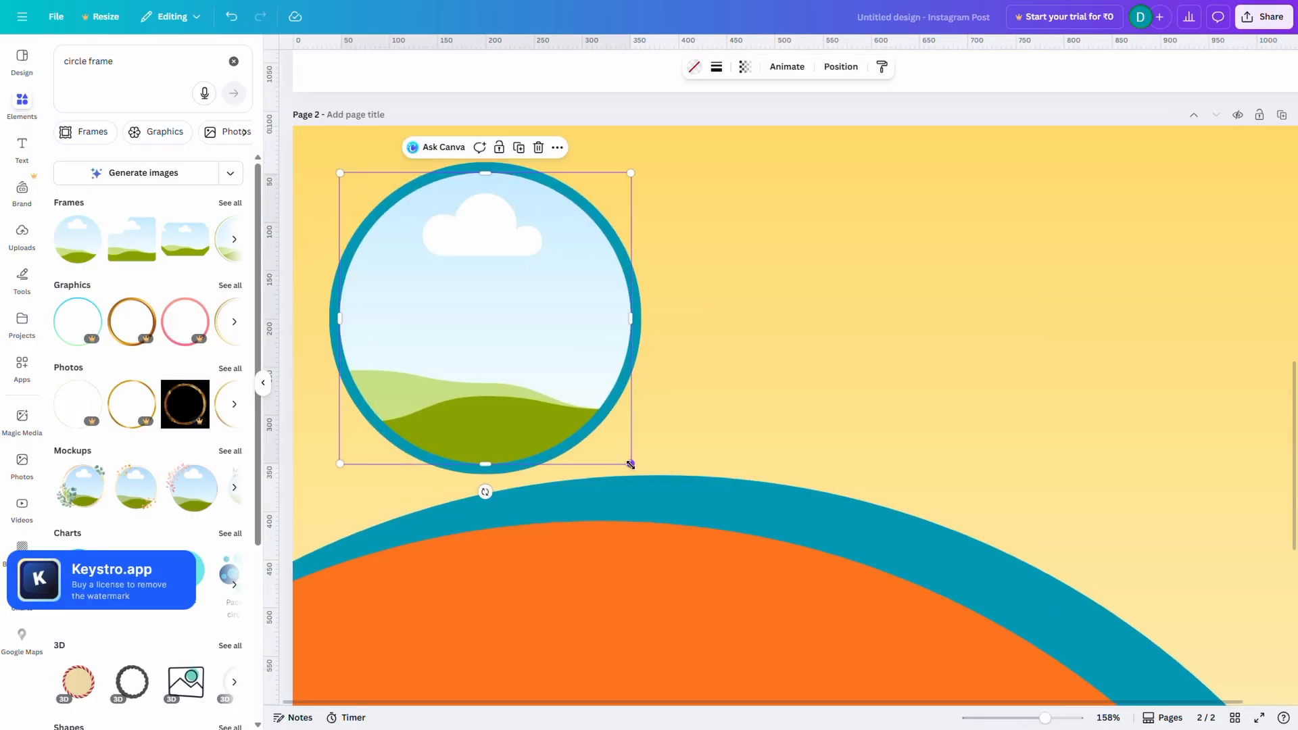
mouse_move(630, 464)
left_mouse_down()
mouse_move(640, 470)
mouse_move(570, 400)
mouse_move(651, 459)
left_mouse_up()
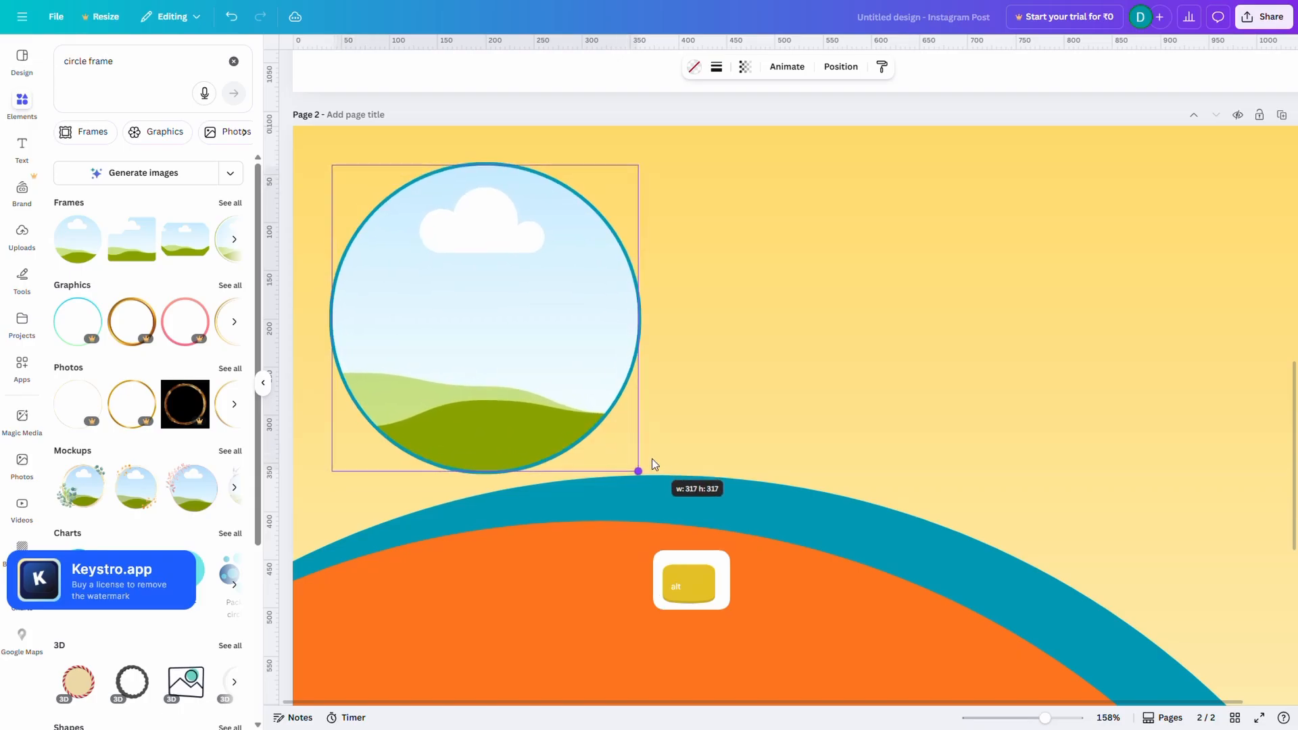
left_click(717, 310)
scroll(717, 309, "down", 5)
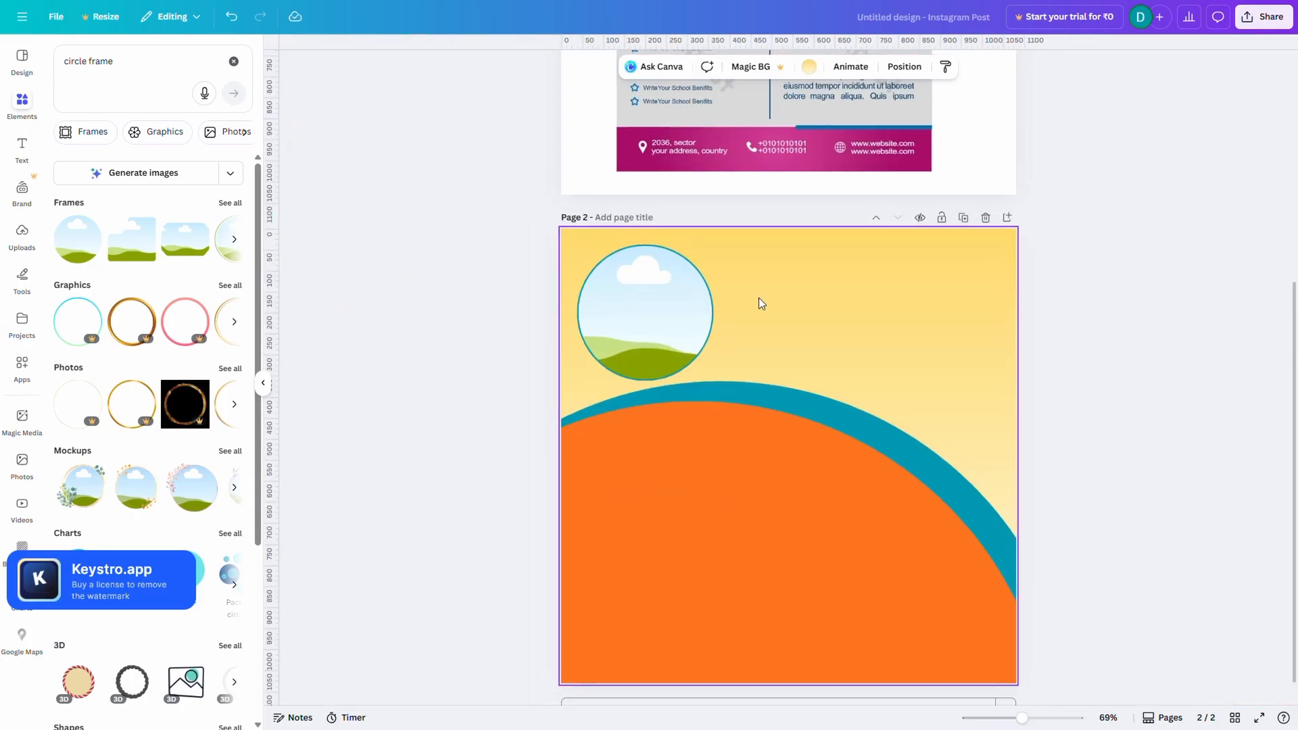
Move the circle frame away from the small teal circle and delete that teal circle.
left_click_drag(809, 287, 793, 310)
left_click(653, 308)
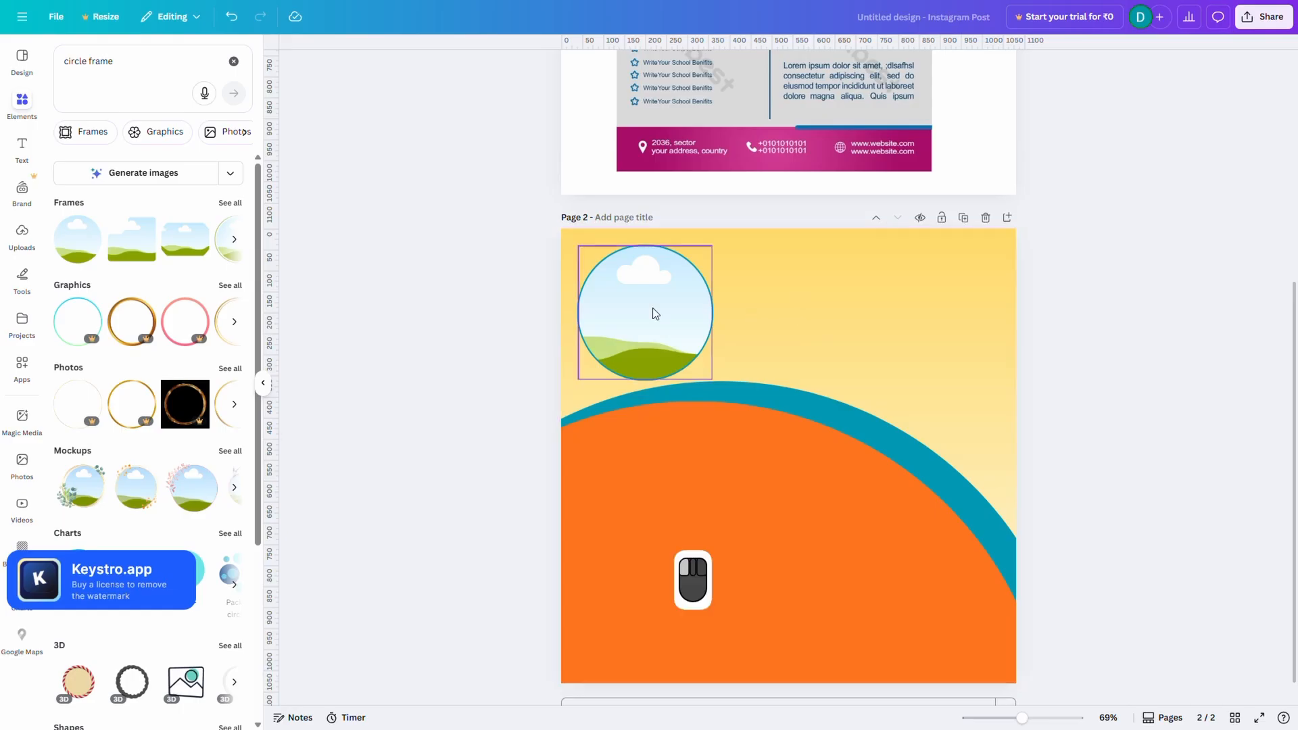
left_click_drag(684, 310, 875, 316)
left_click(663, 302)
key("BackSpace")
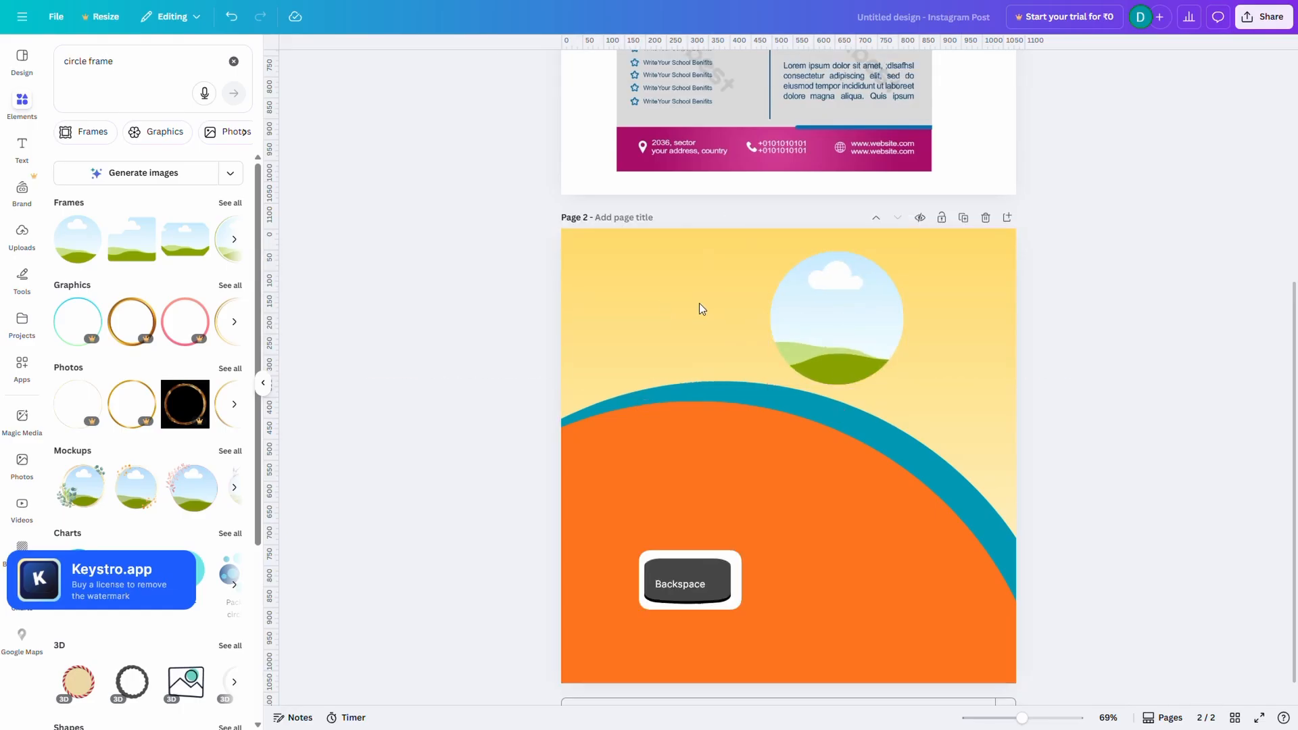
Give the circle frame a stroke of weight 4, try the dashed and dotted styles, and settle on the solid one.
left_click(849, 336)
left_click(718, 80)
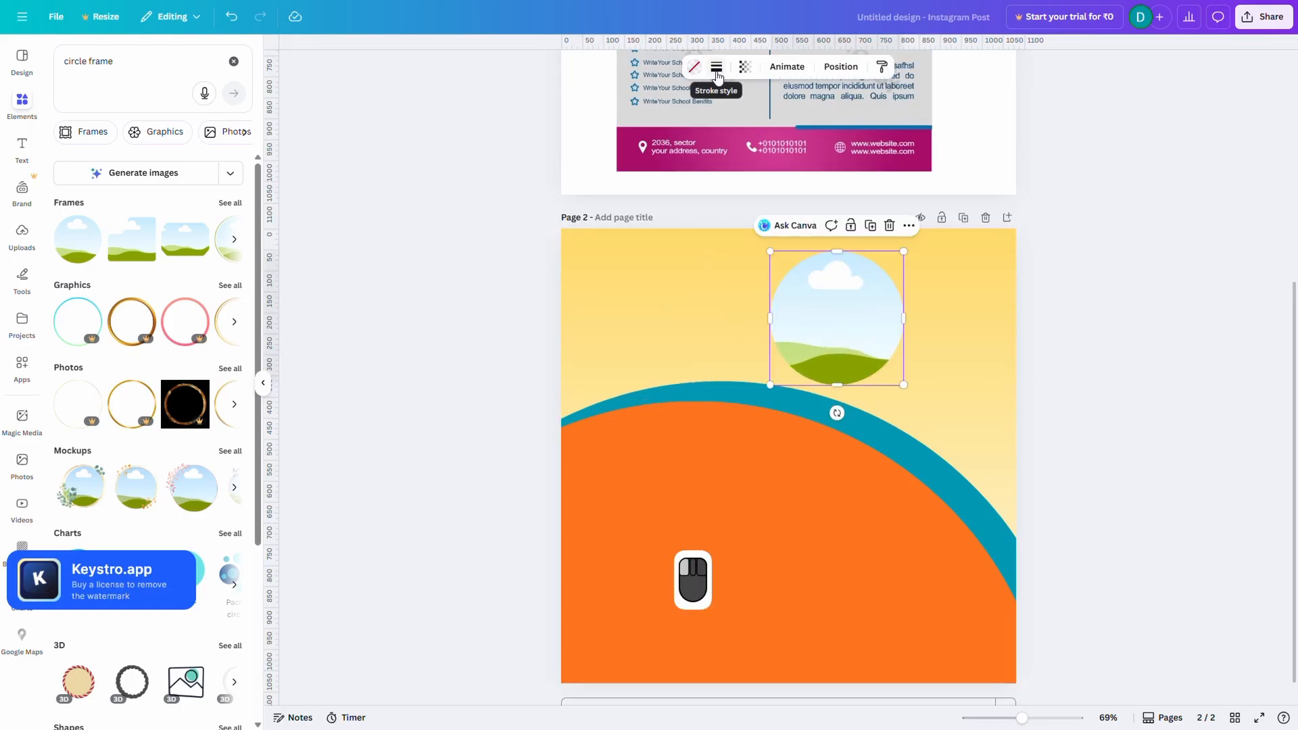
mouse_move(641, 156)
left_mouse_down()
mouse_move(694, 157)
mouse_move(647, 157)
left_mouse_up()
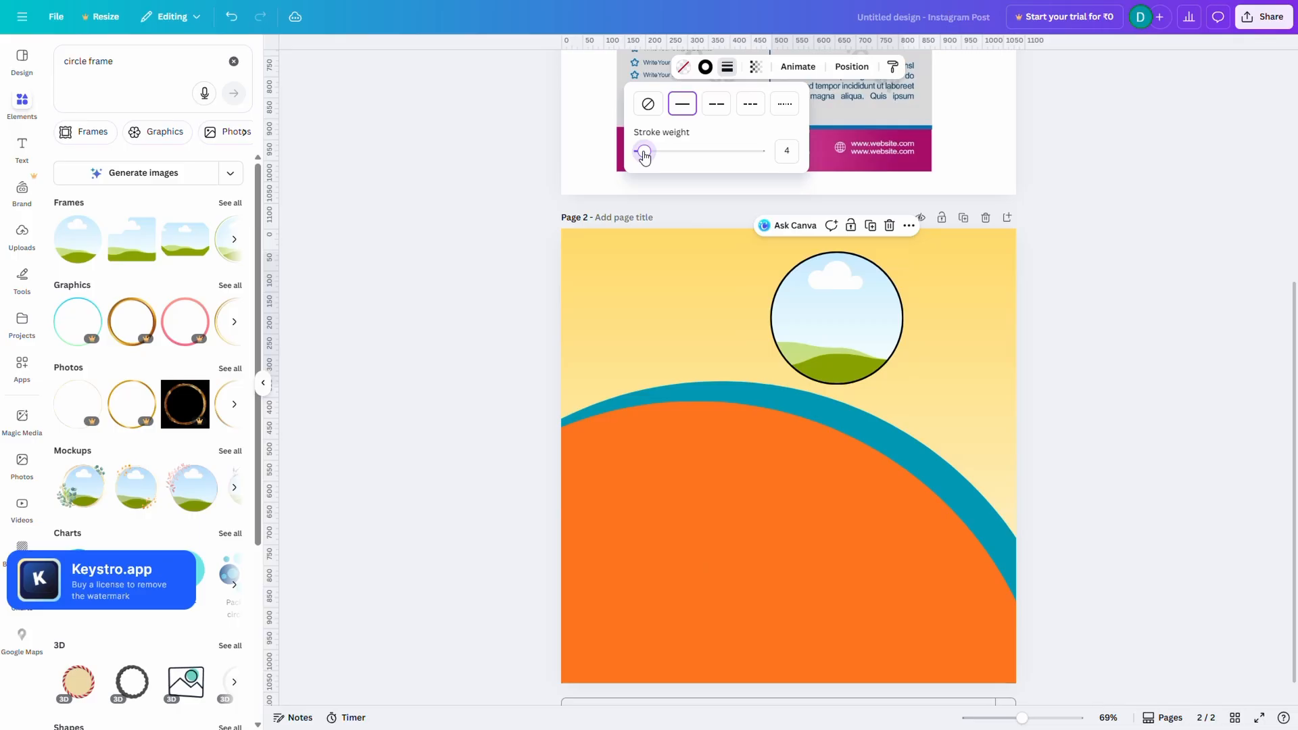
left_click(715, 104)
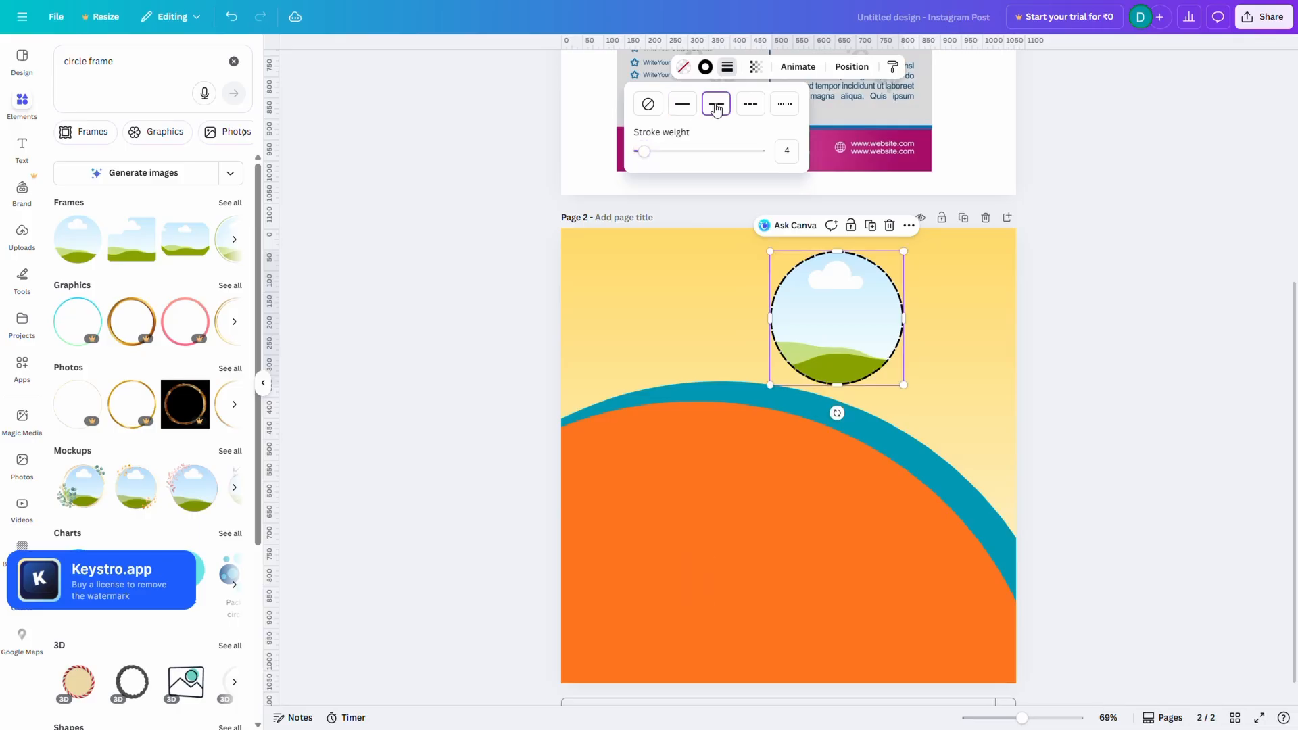
left_click(750, 105)
left_click(785, 104)
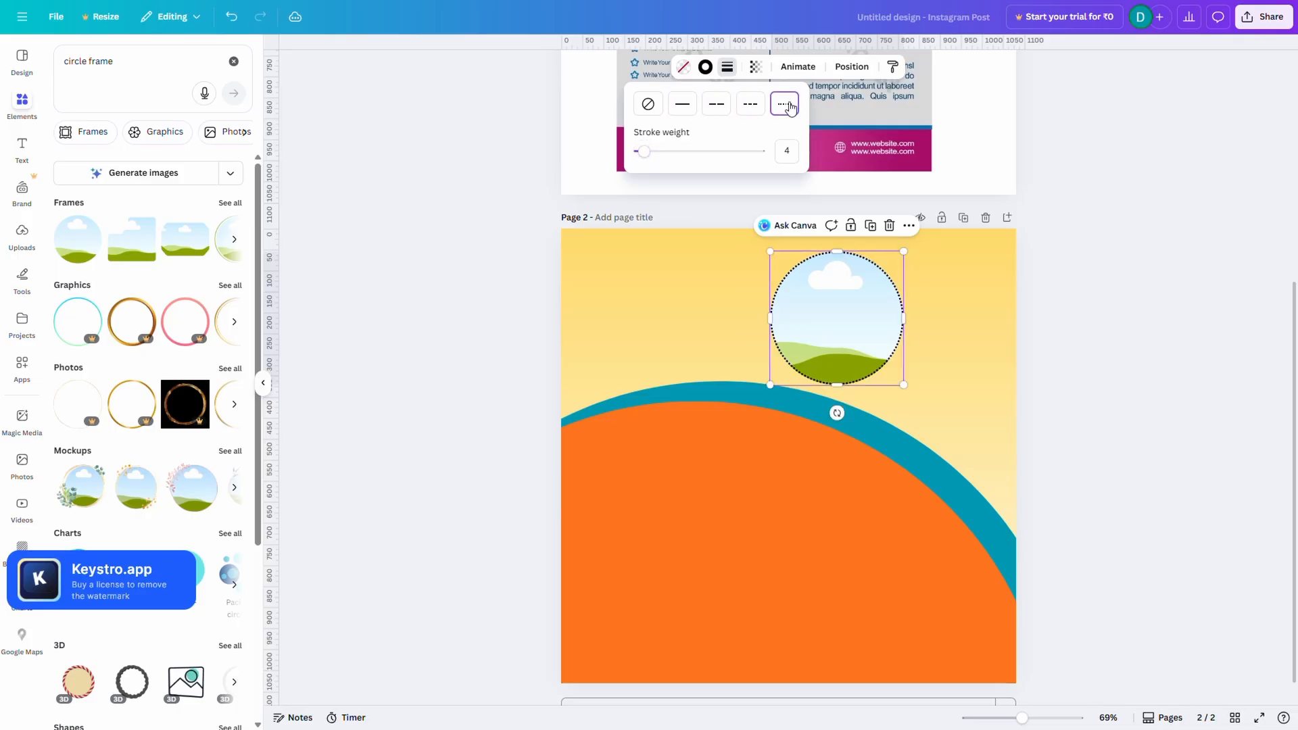
left_click(683, 105)
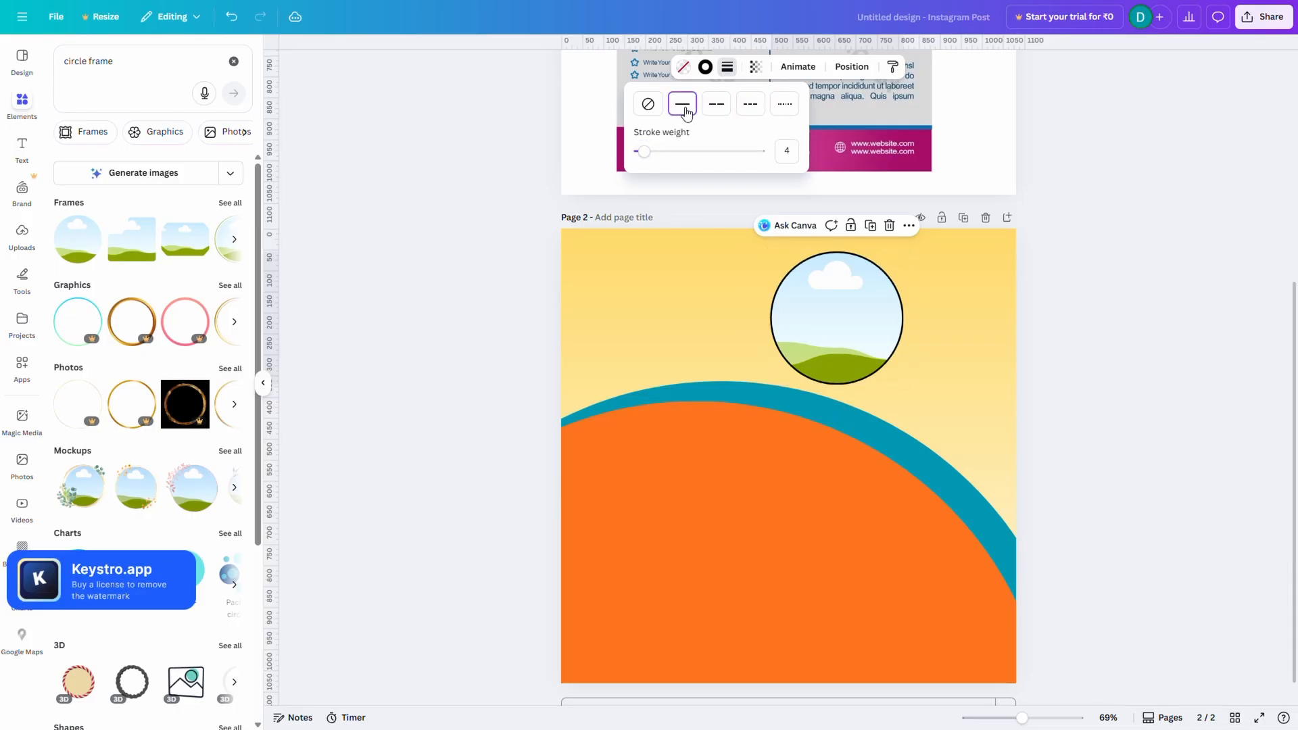
Set the frame's stroke colour to white and move the frame down onto the upper left part of the teal arc.
left_click(706, 66)
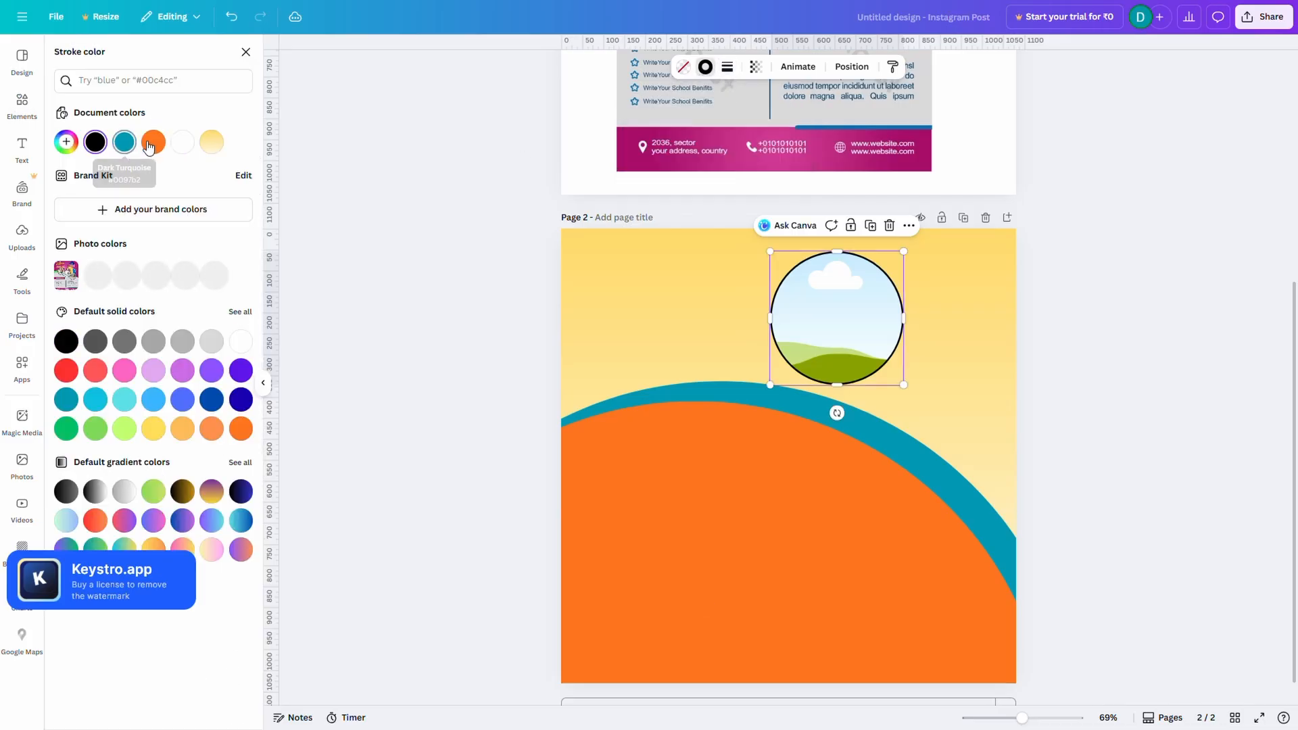
left_click(183, 141)
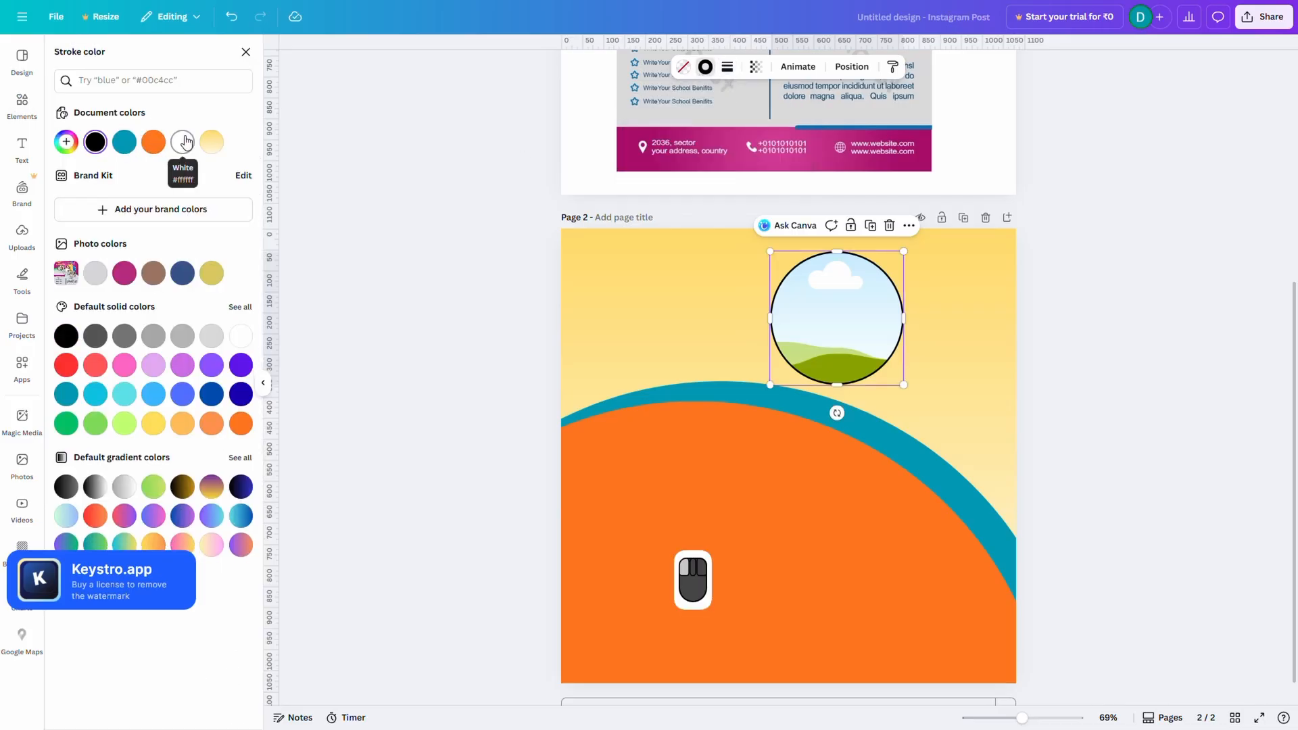
left_click_drag(818, 316, 705, 390)
left_click(493, 386)
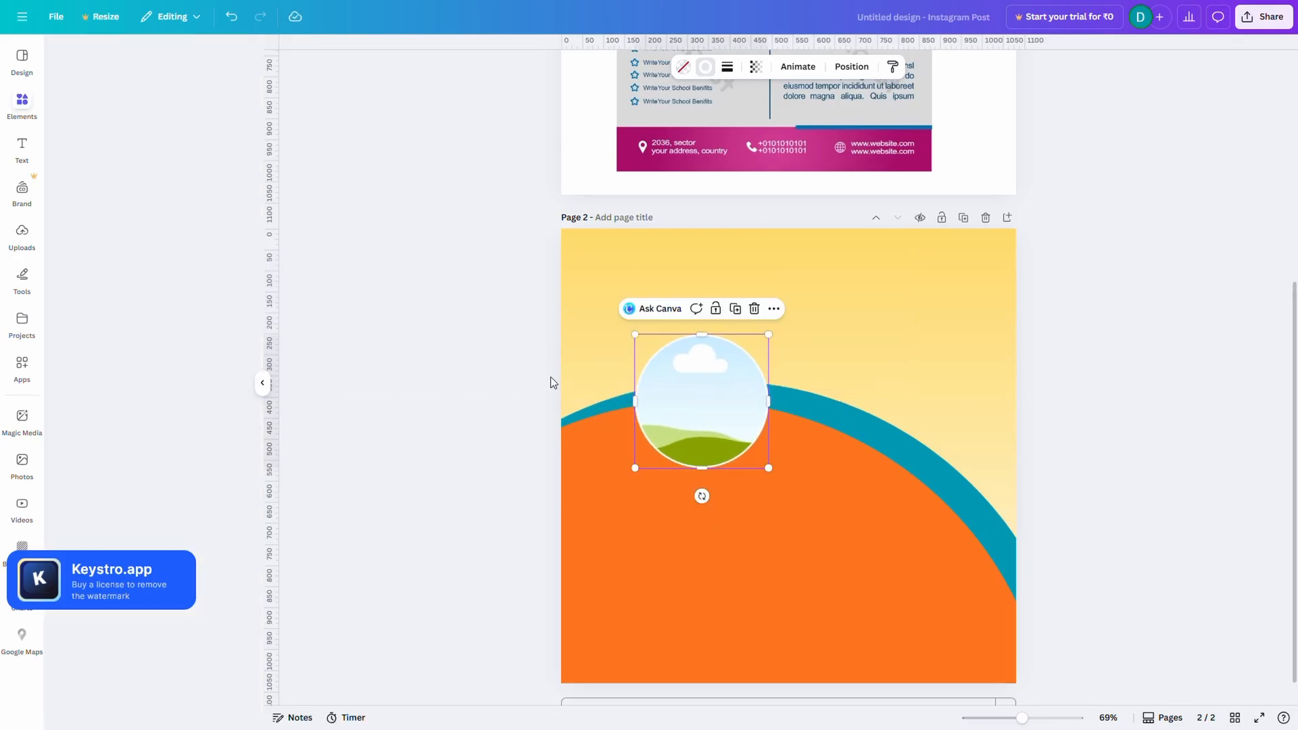
left_click(714, 398)
left_click(736, 309)
key("BackSpace")
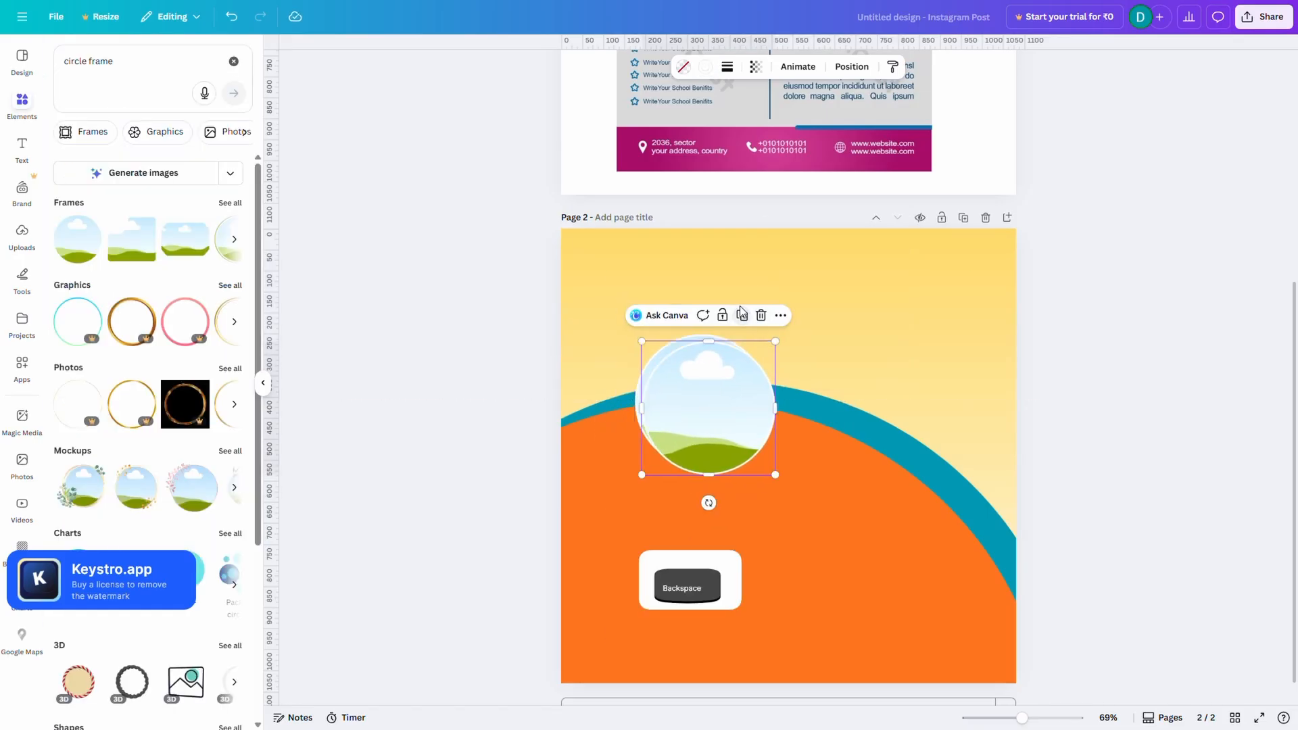
Paste a copy of the white-stroked frame, place it over the arc at the page's right edge, and enlarge it.
left_click(720, 382)
key("ctrl+c")
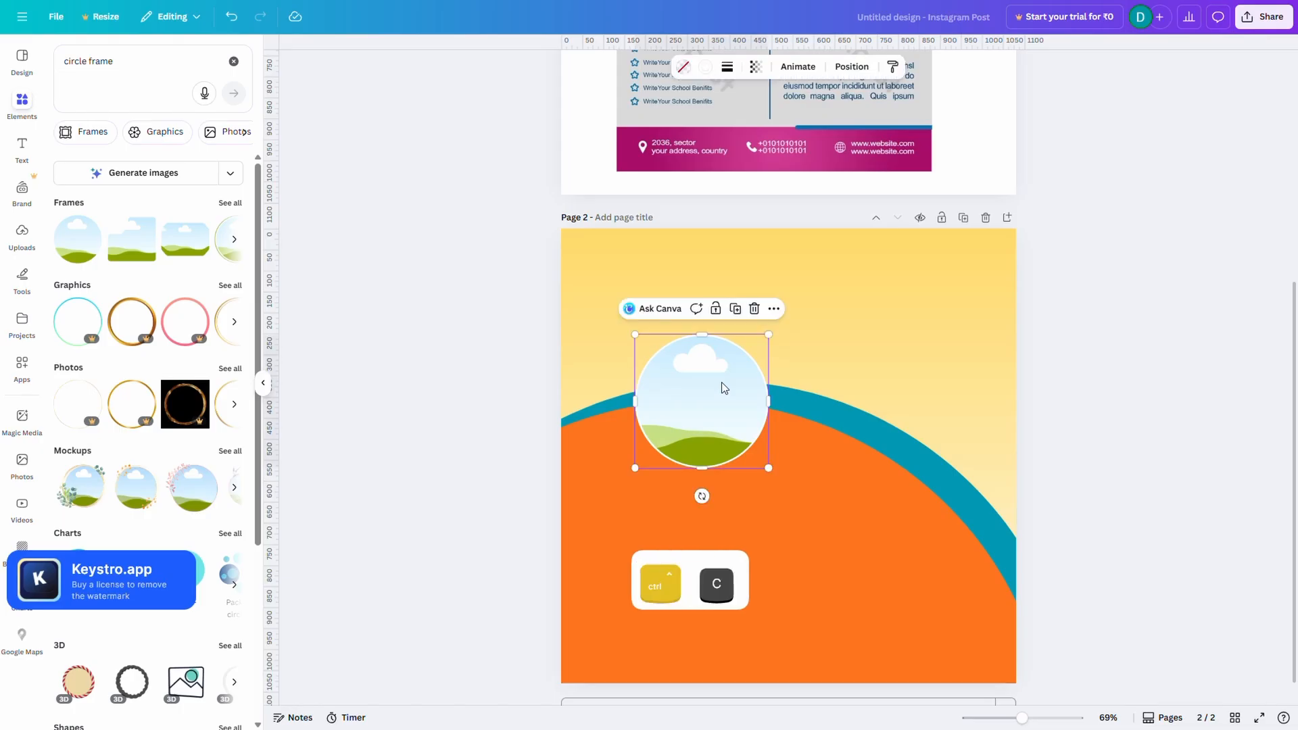
key("ctrl+v")
left_click_drag(721, 383, 976, 506)
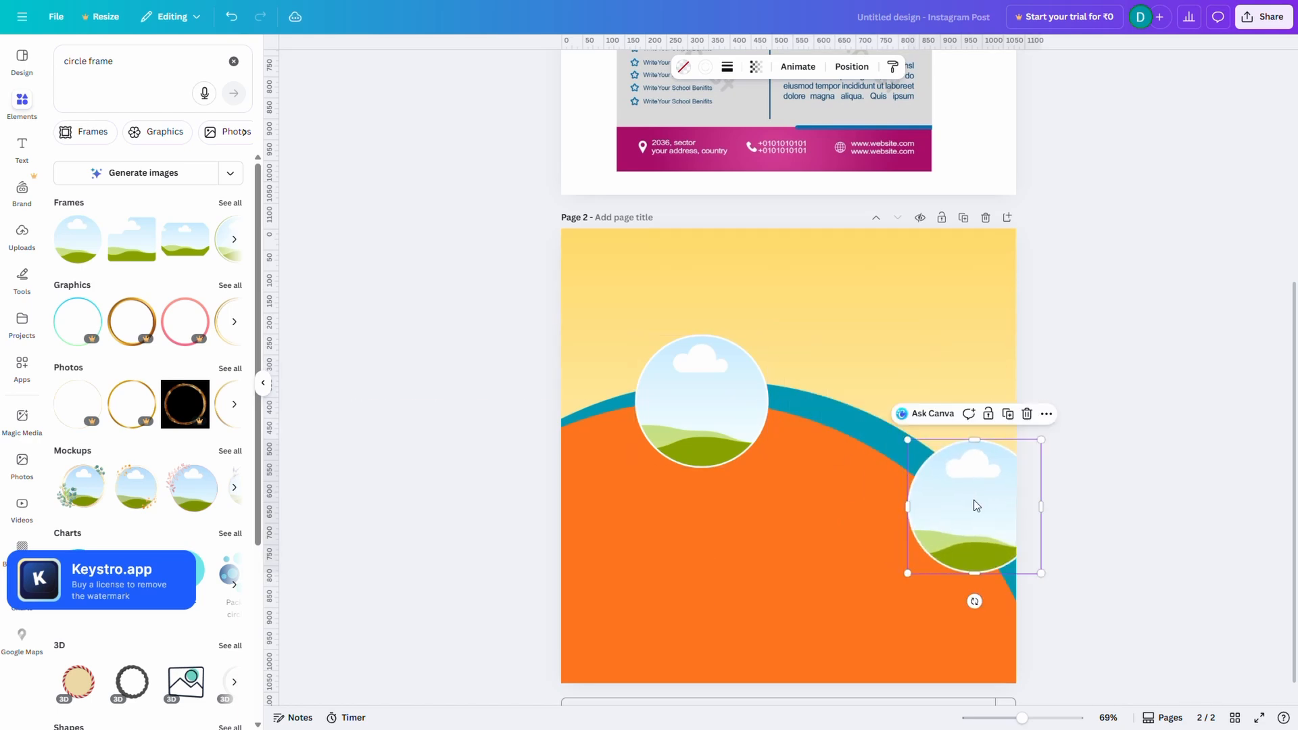
left_click_drag(906, 442, 875, 409)
Shift the original frame left and shrink it about its centre, and place an enlarged copy between the two frames along the arc.
left_click_drag(725, 415, 700, 395)
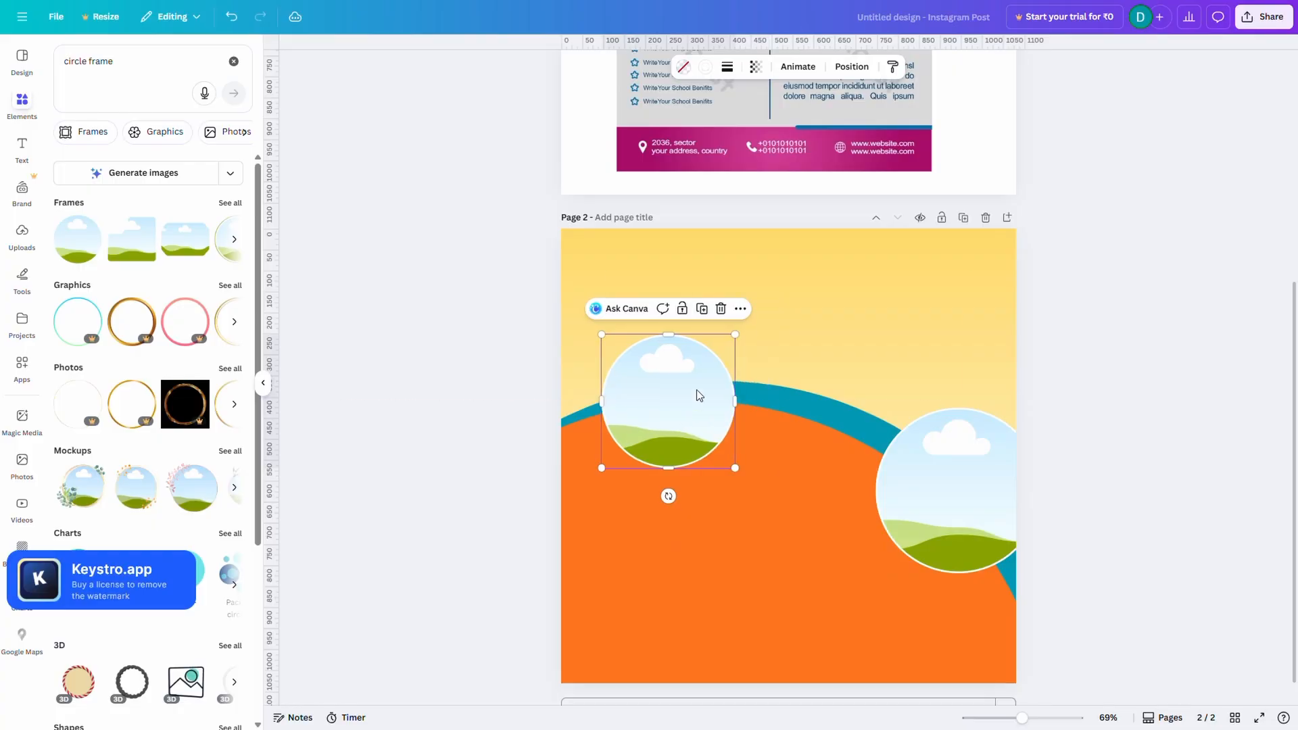
left_click_drag(732, 332, 724, 353)
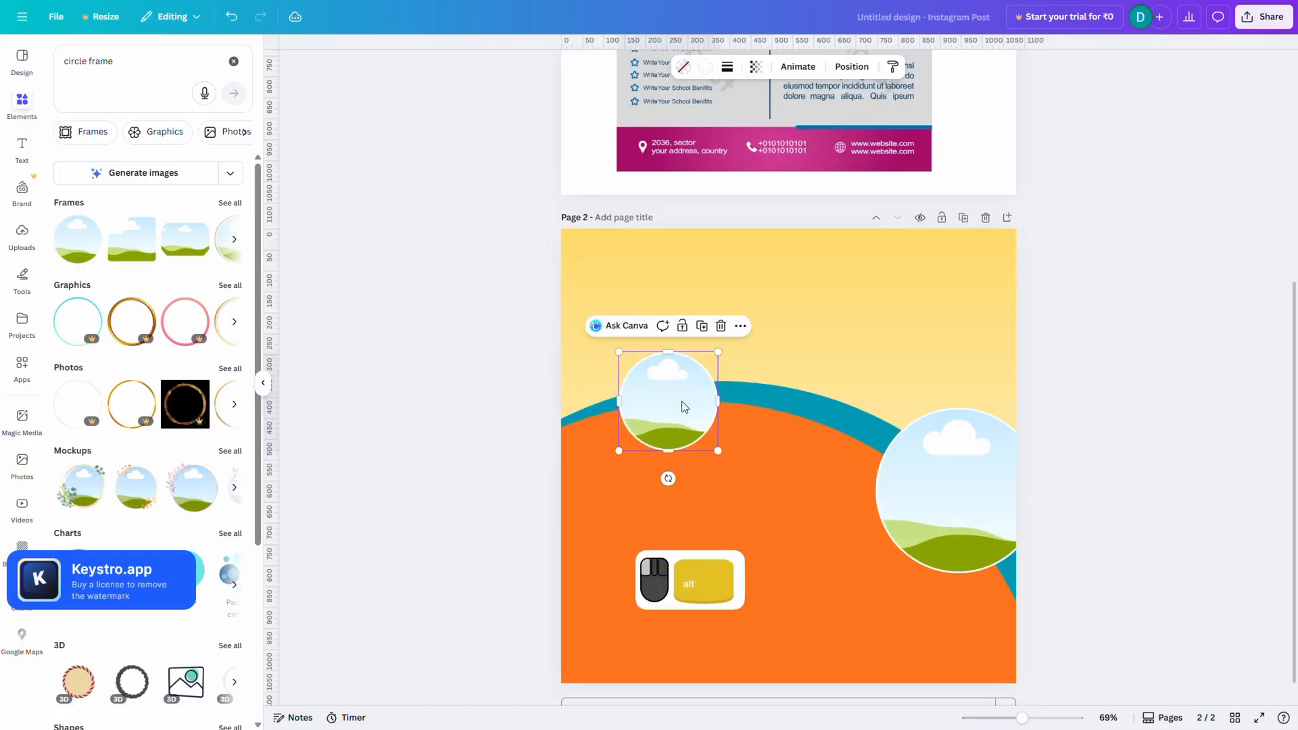
left_click_drag(682, 400, 810, 414)
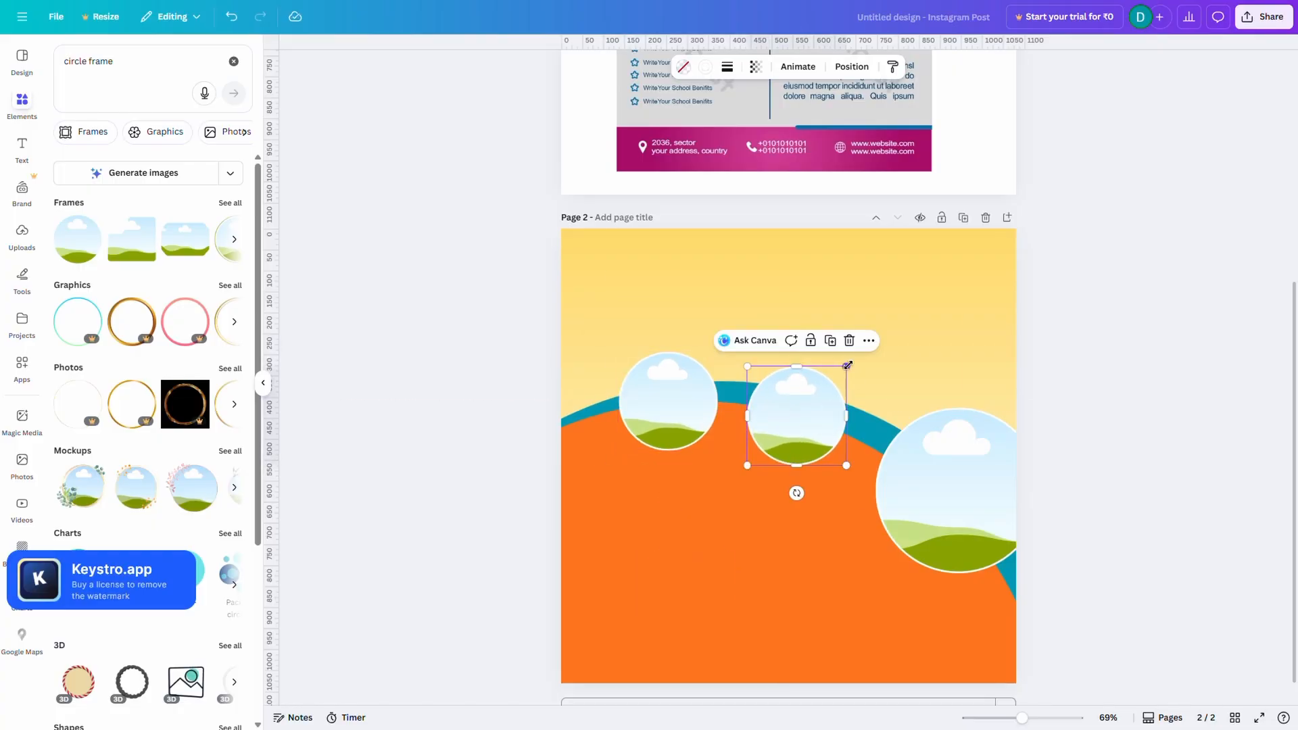
left_click_drag(847, 365, 863, 351)
left_click_drag(814, 406, 825, 402)
Compare the circle frame layout on page 2 with the school admission flyer on page 1.
scroll(1061, 388, "up", 6)
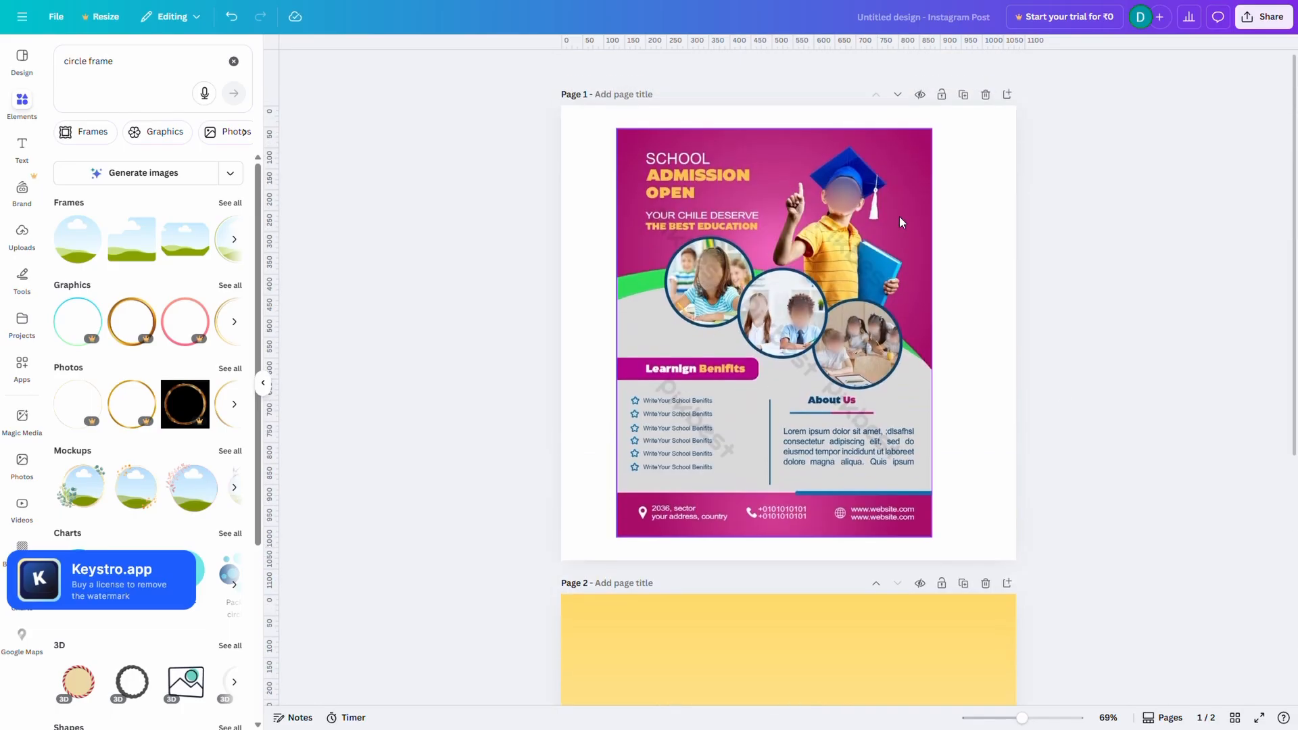
scroll(857, 230, "down", 5)
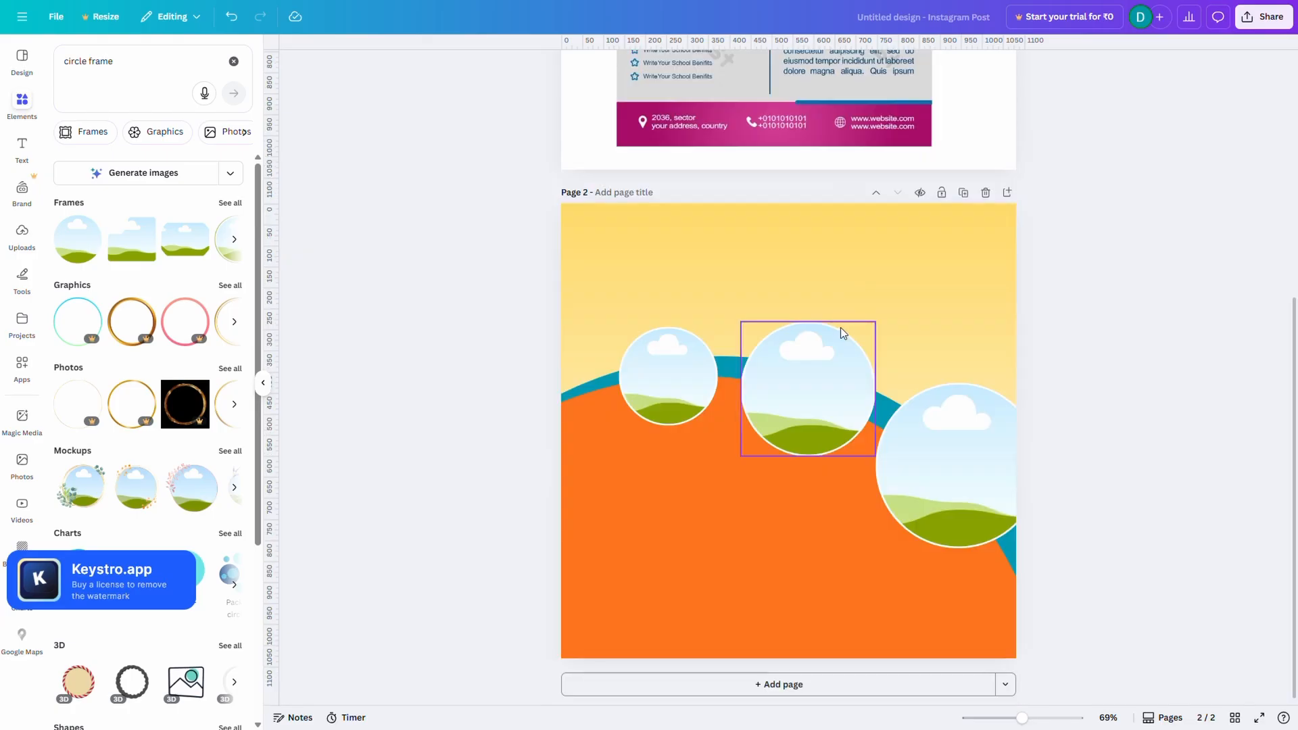
scroll(623, 411, "up", 4)
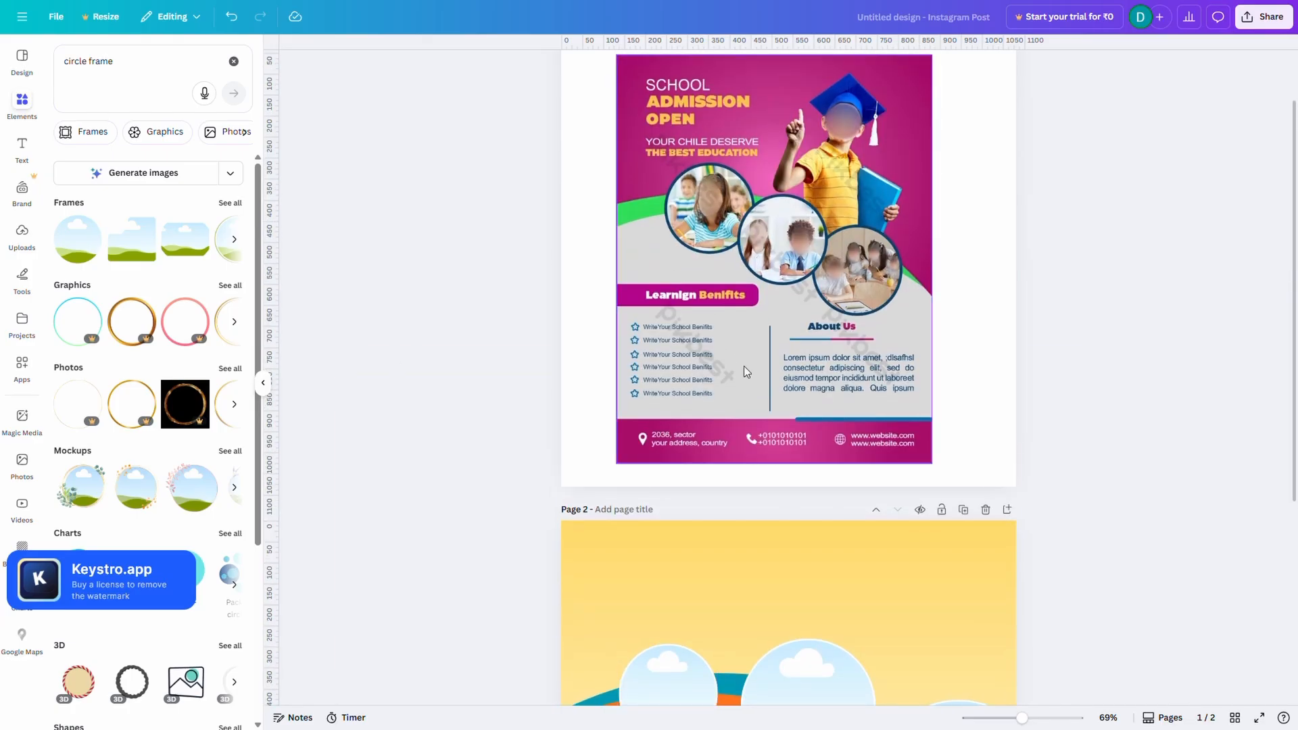
scroll(779, 372, "down", 8)
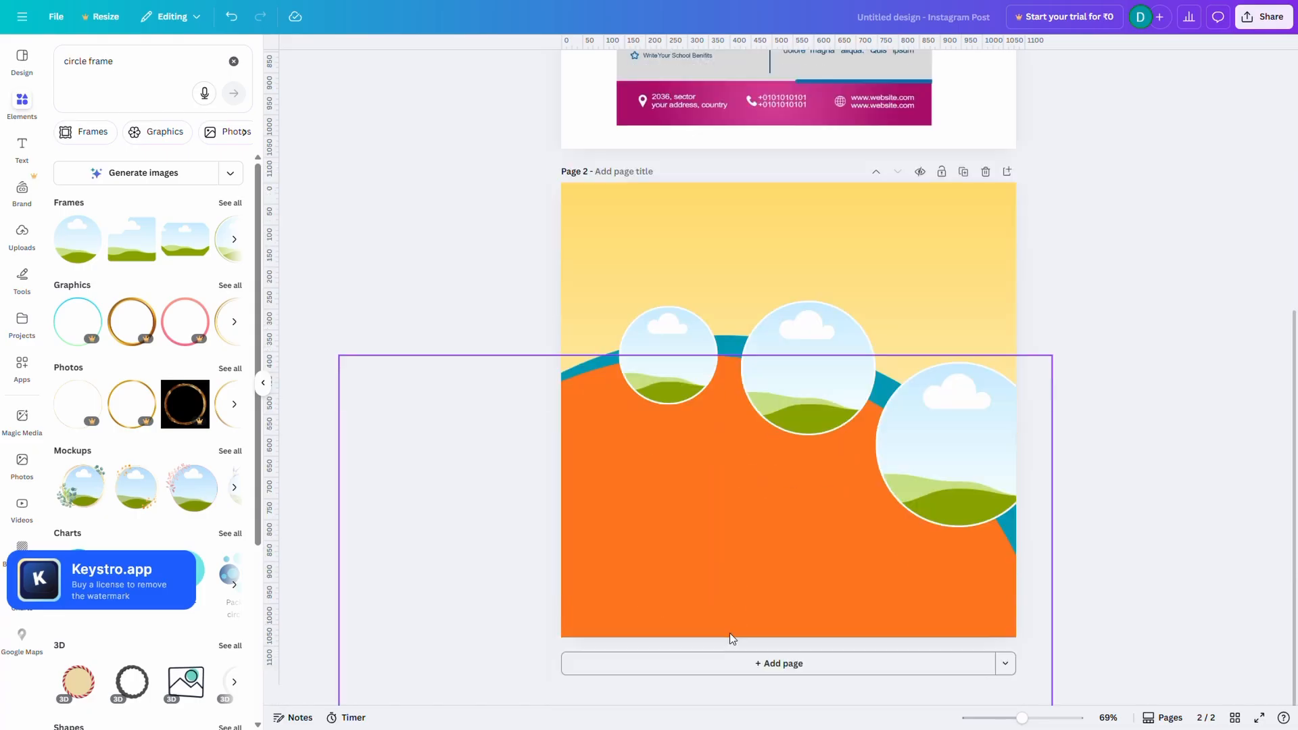
scroll(729, 635, "up", 8)
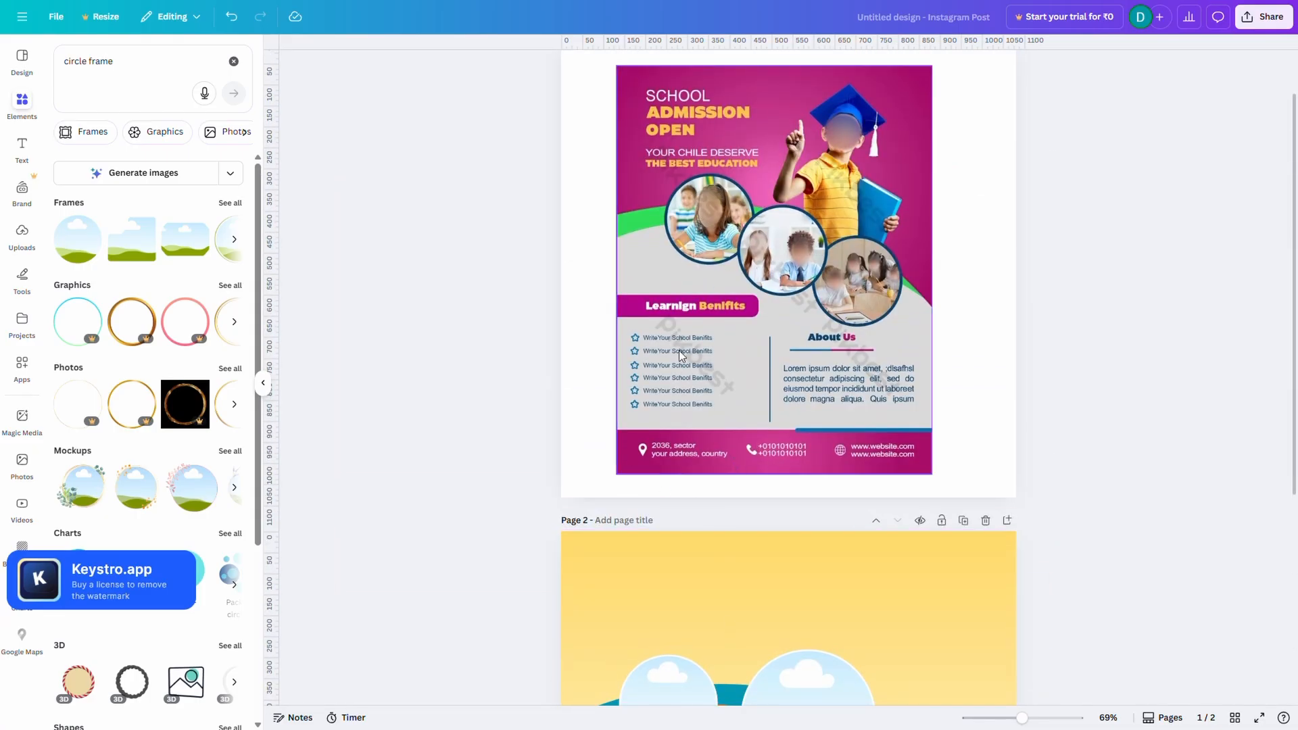
scroll(679, 351, "down", 8)
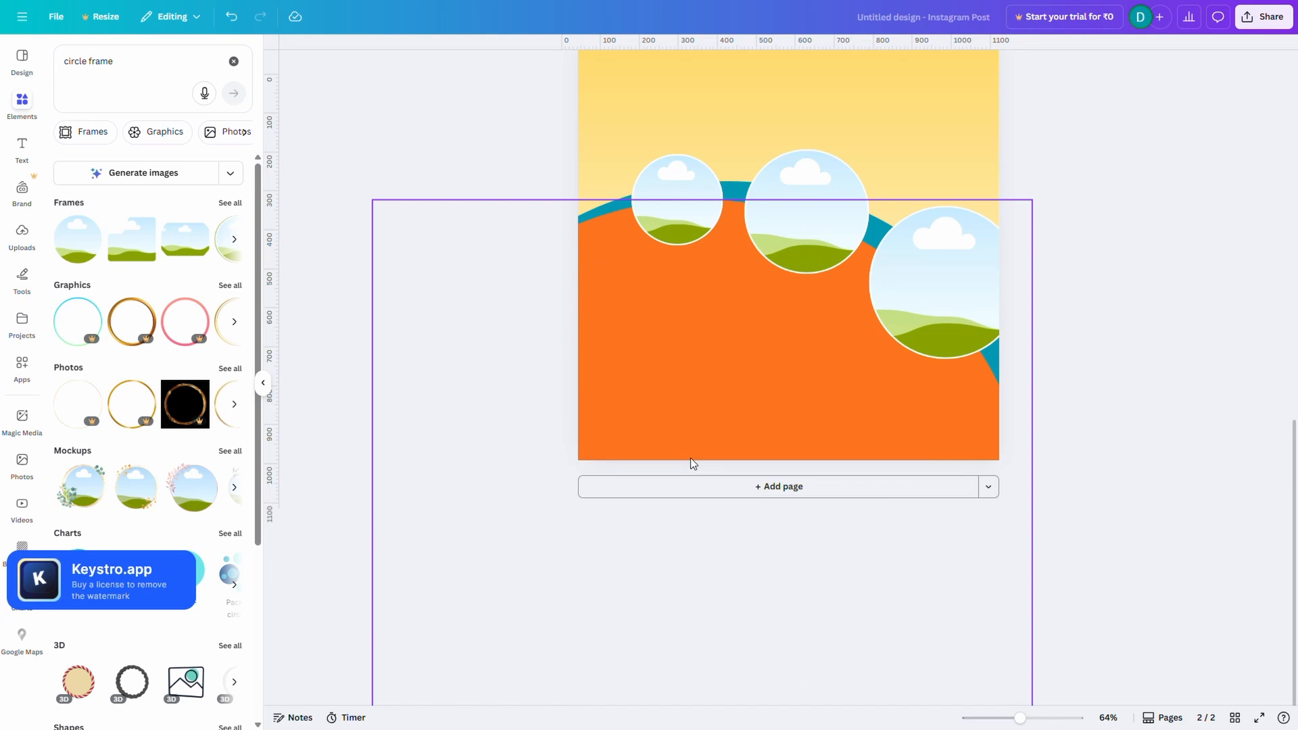
scroll(691, 457, "down", 3)
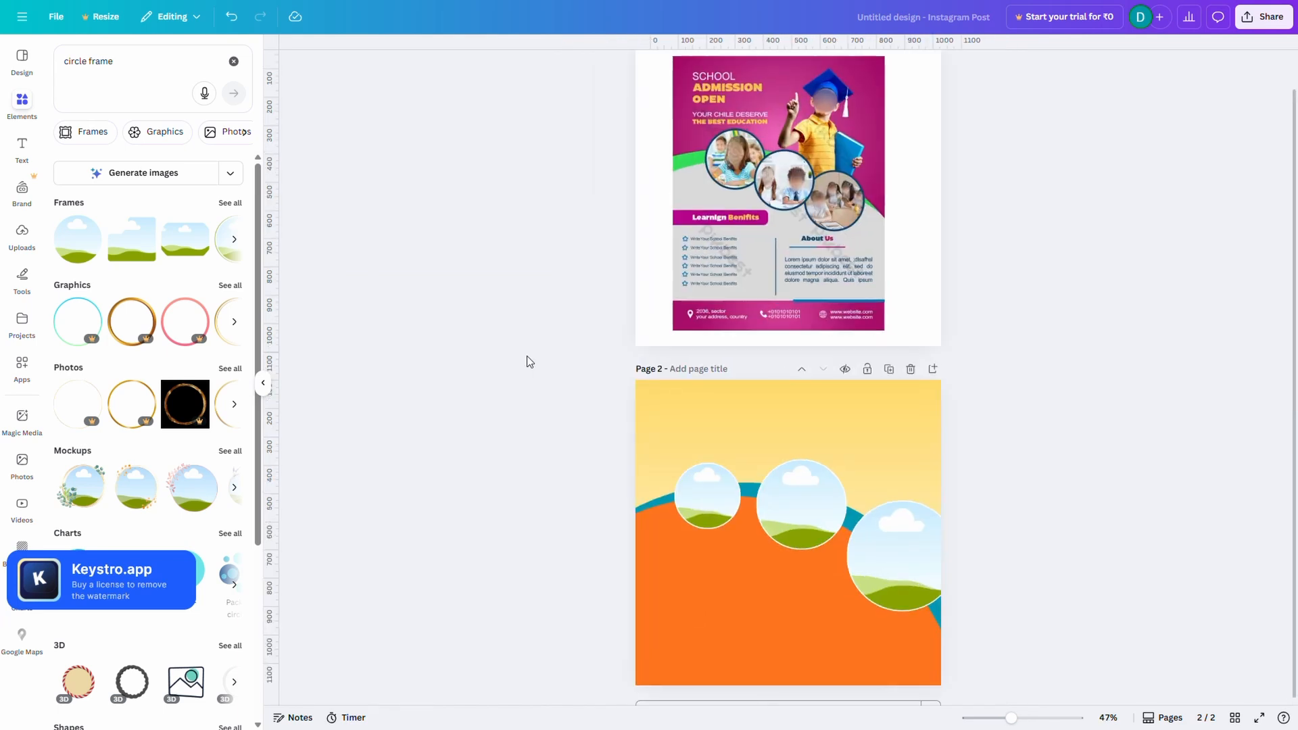
Add a rectangle to page 2 and stretch it into a thin footer strip spanning the full width of the page's bottom edge.
scroll(526, 355, "up", 3)
scroll(787, 245, "up", 3)
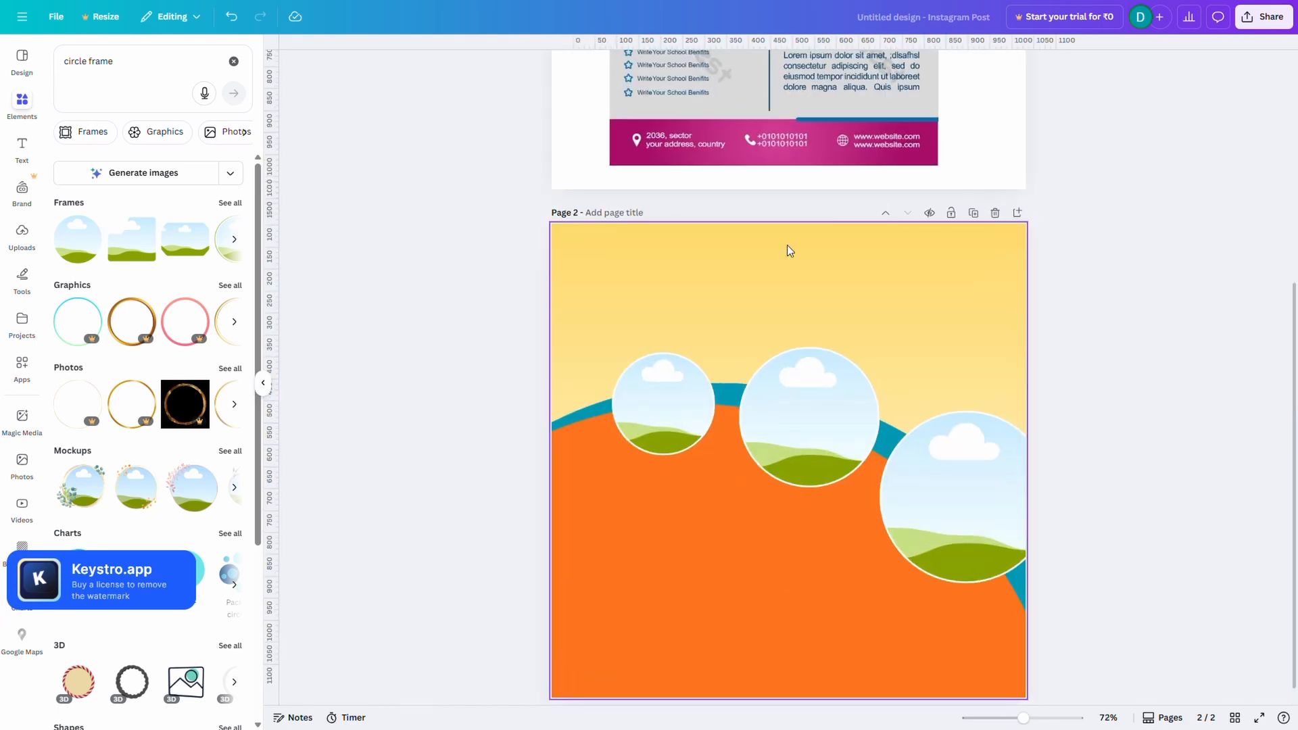
left_click(1142, 424)
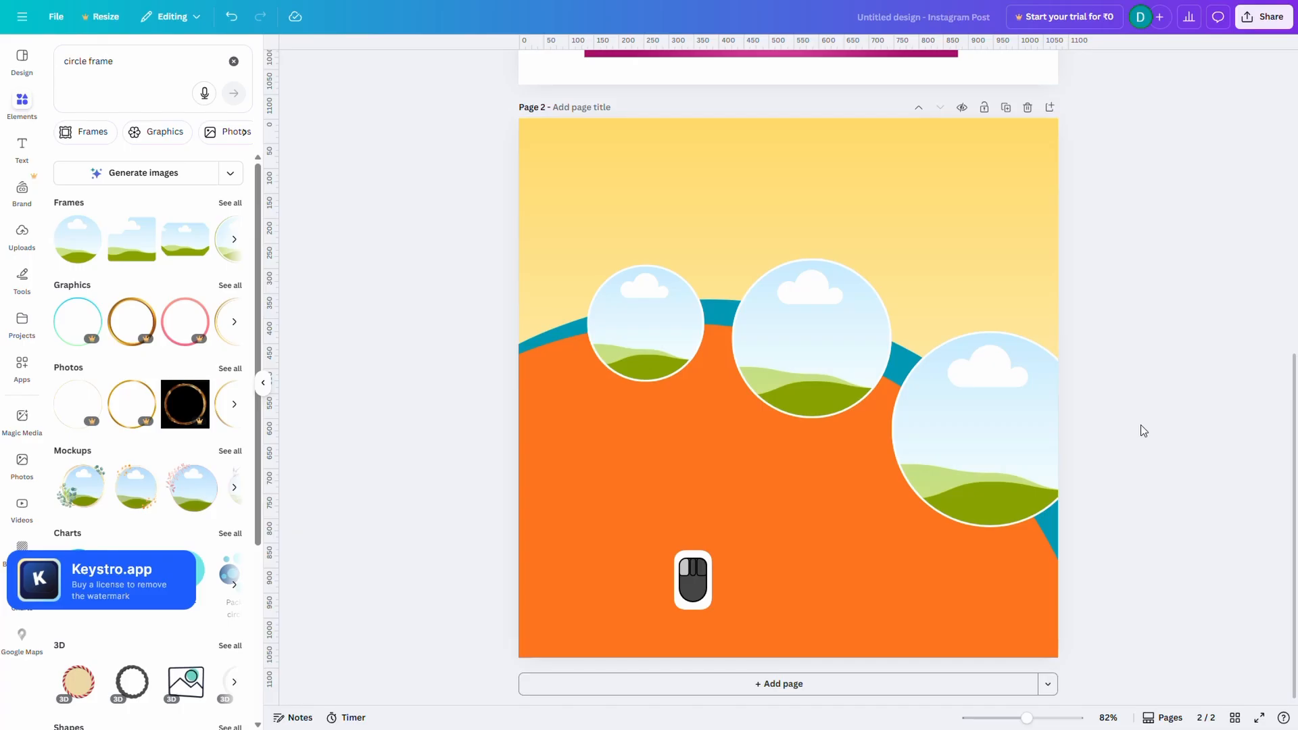
key("r")
left_click(1142, 424)
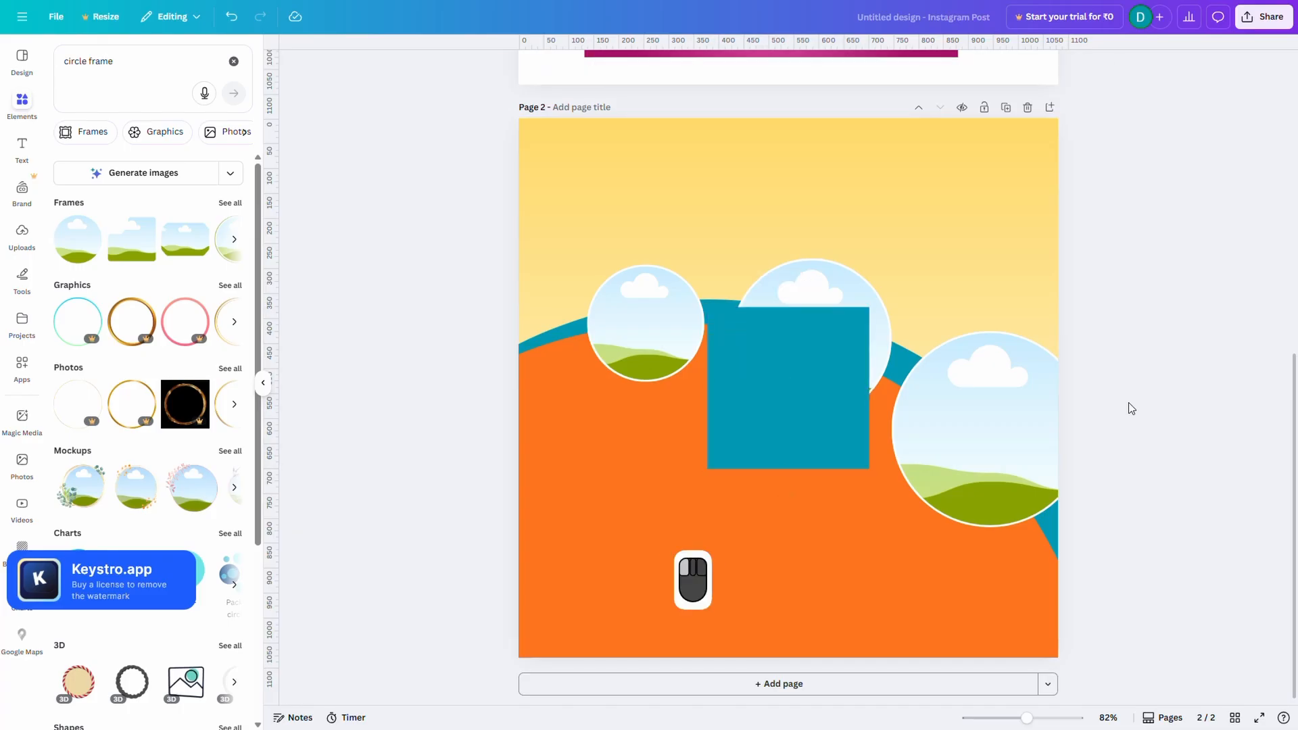
left_click_drag(817, 376, 629, 560)
left_click_drag(669, 503, 1096, 624)
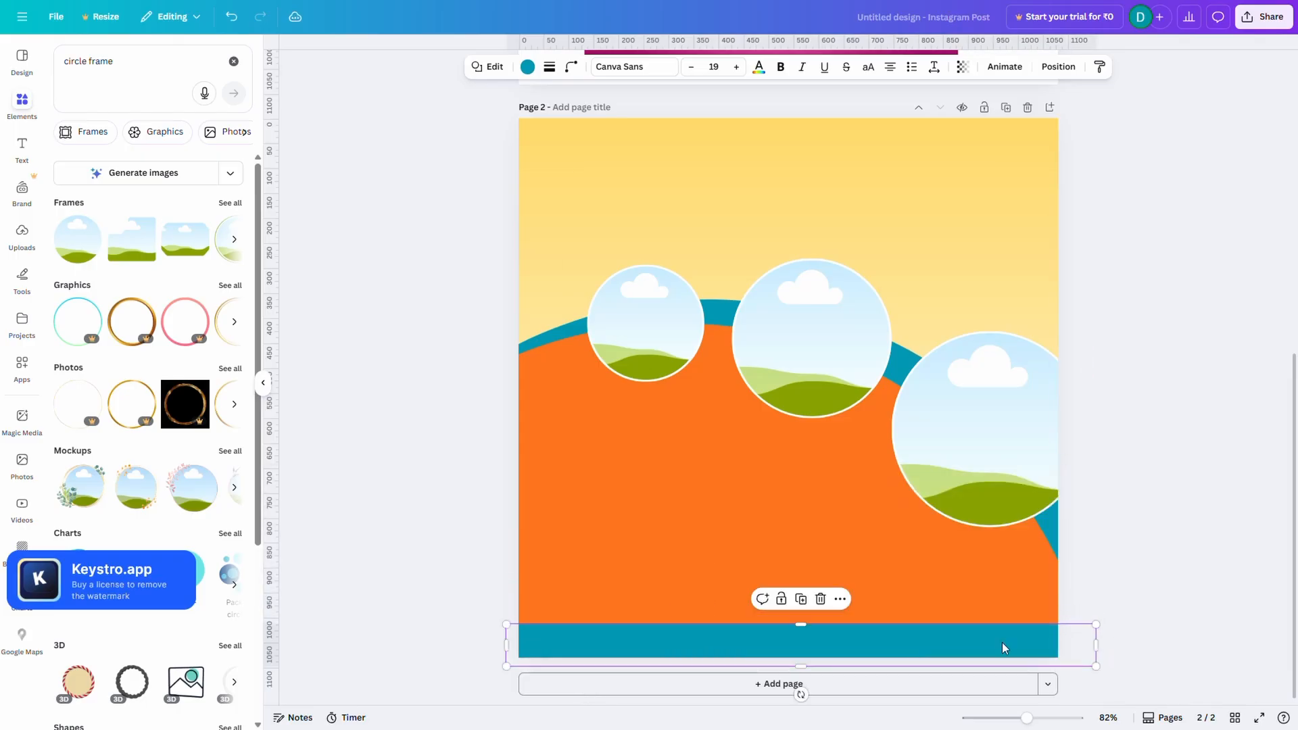
left_click_drag(1002, 647, 988, 637)
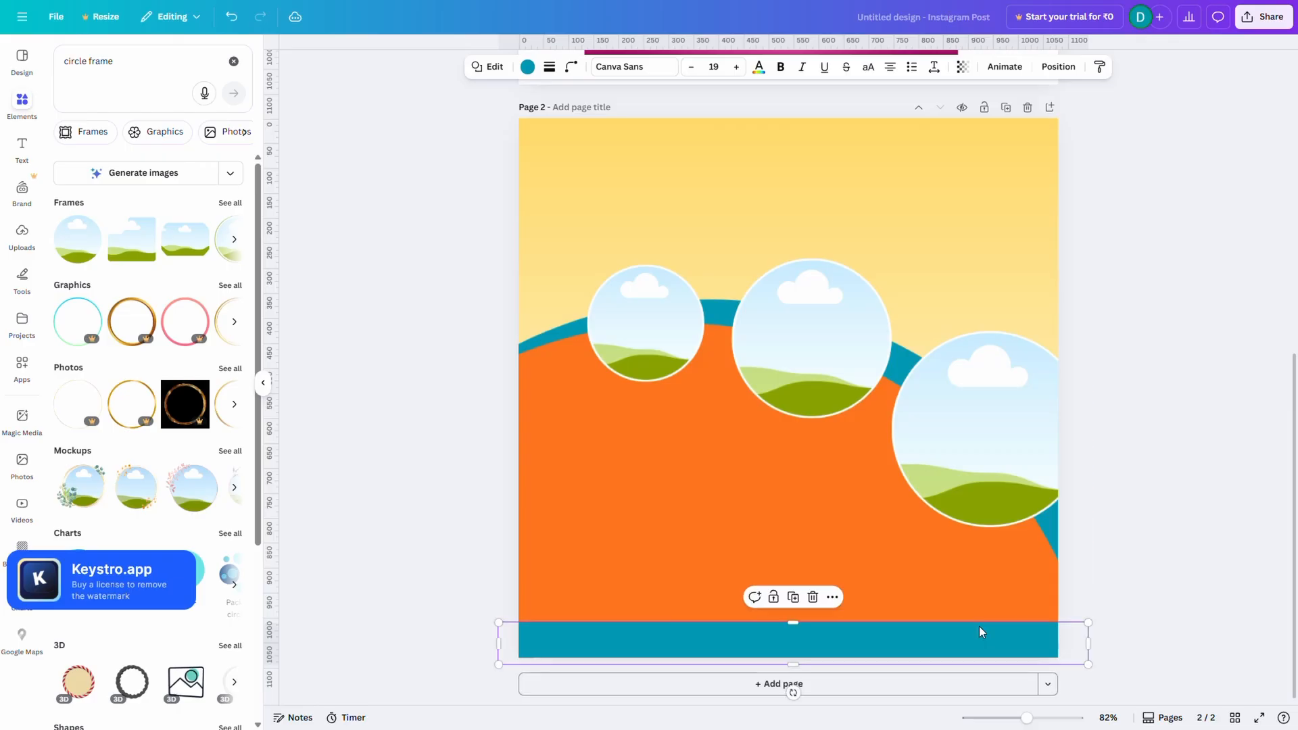
Change the footer strip's fill colour to white and deselect it.
left_click(528, 67)
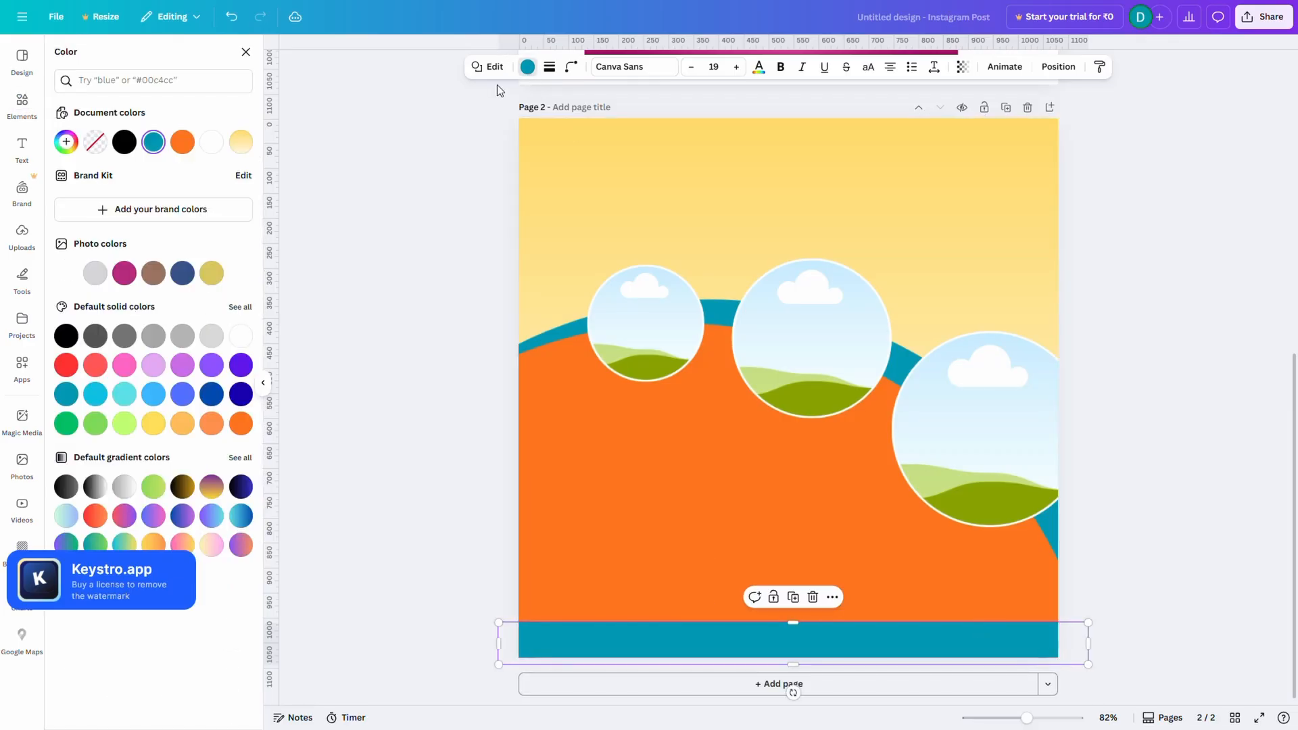
left_click(211, 141)
left_click(424, 292)
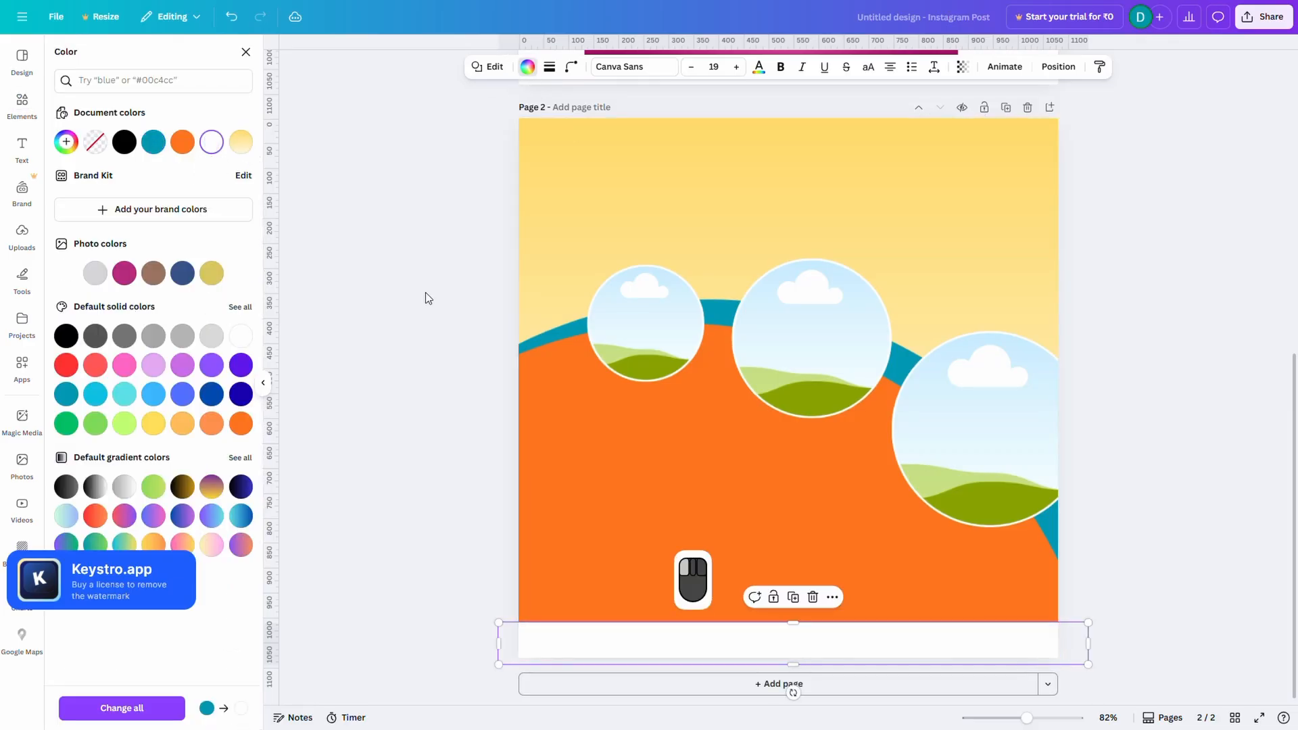
scroll(424, 292, "down", 3)
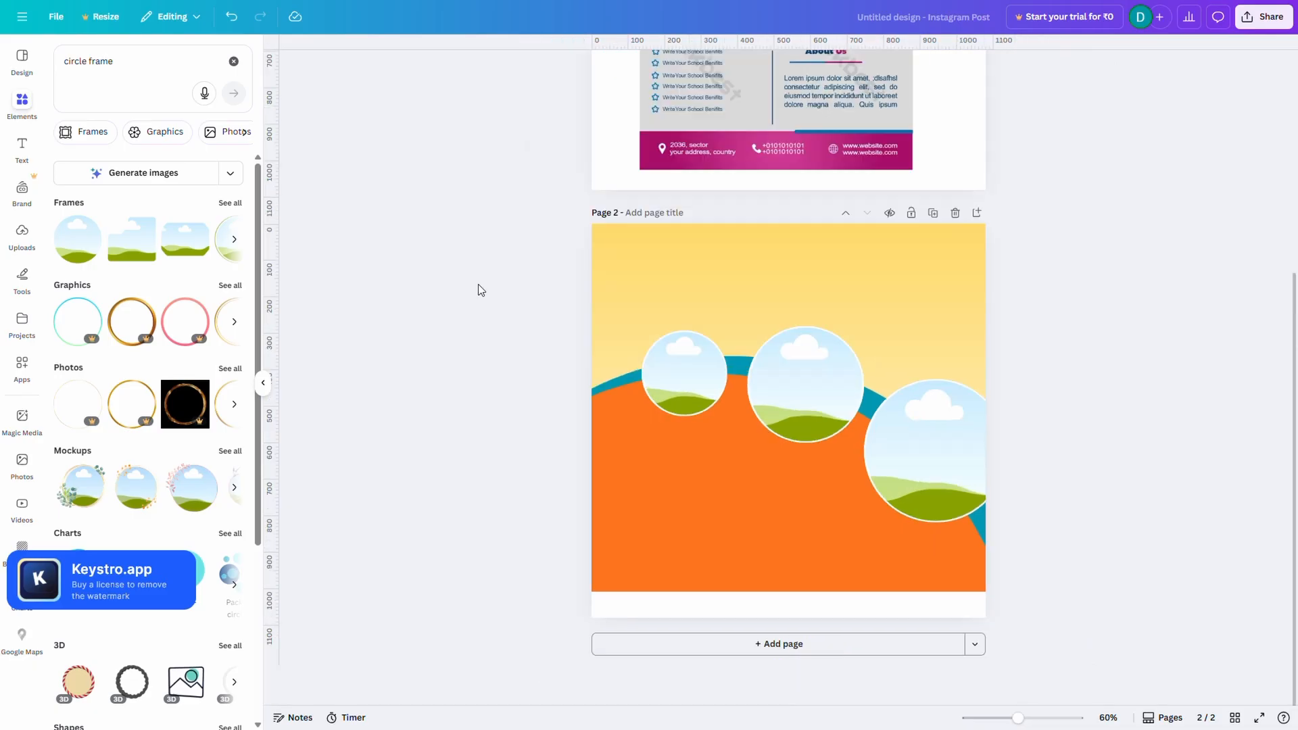
Look through the uploaded images for a picture that suits the school admission post.
left_click(26, 231)
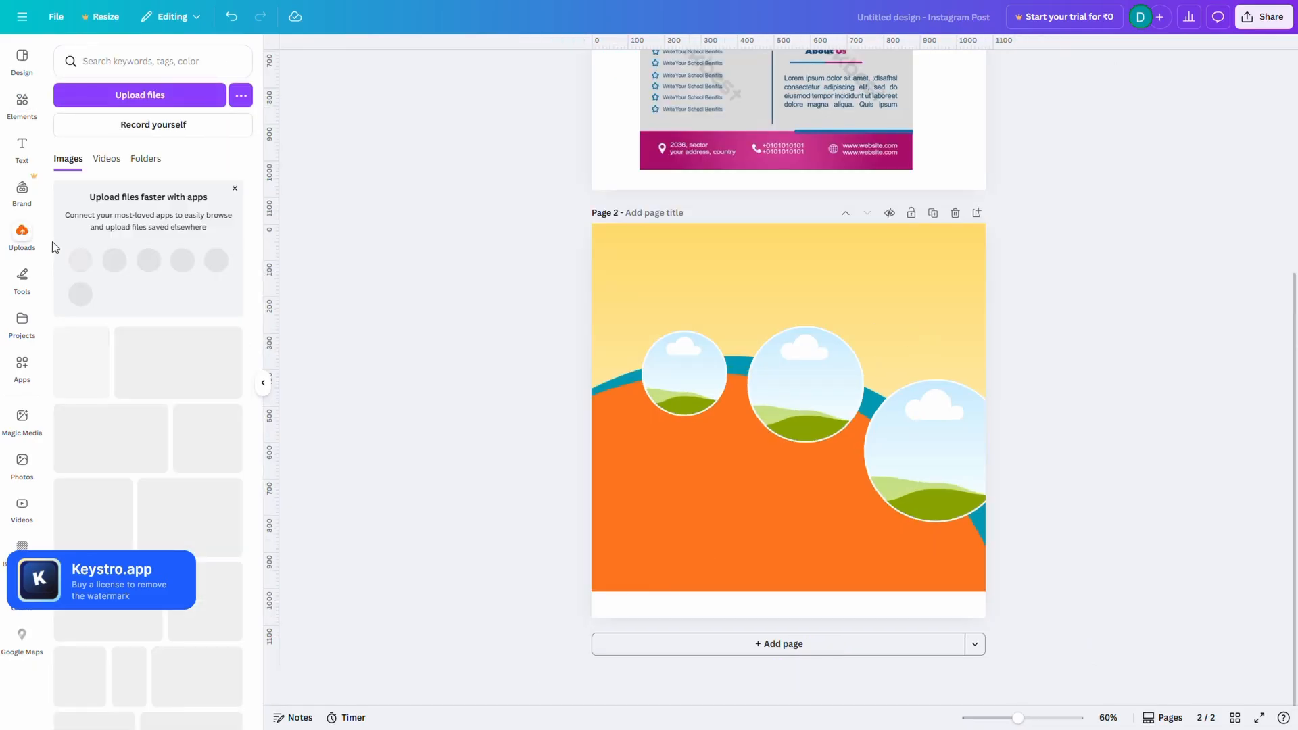
scroll(176, 365, "down", 3)
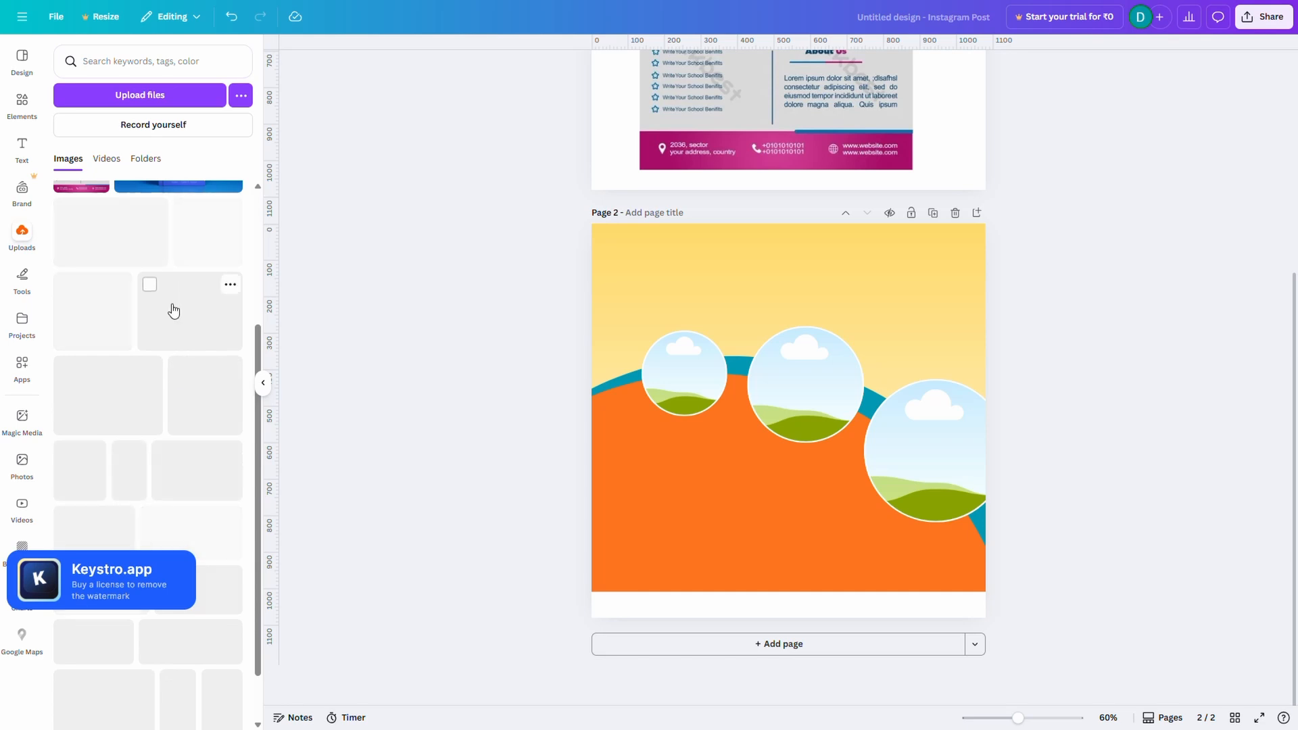
scroll(174, 311, "up", 2)
scroll(174, 365, "down", 3)
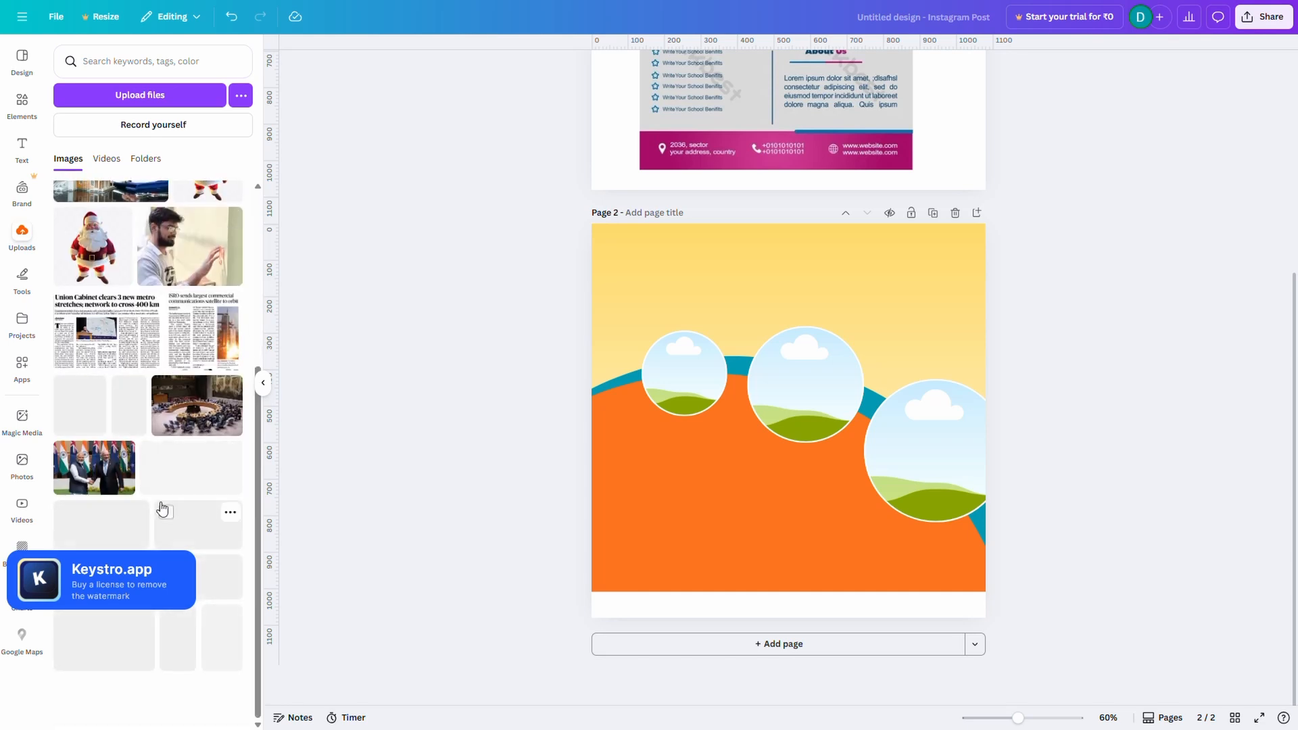
scroll(163, 510, "up", 3)
scroll(163, 510, "down", 10)
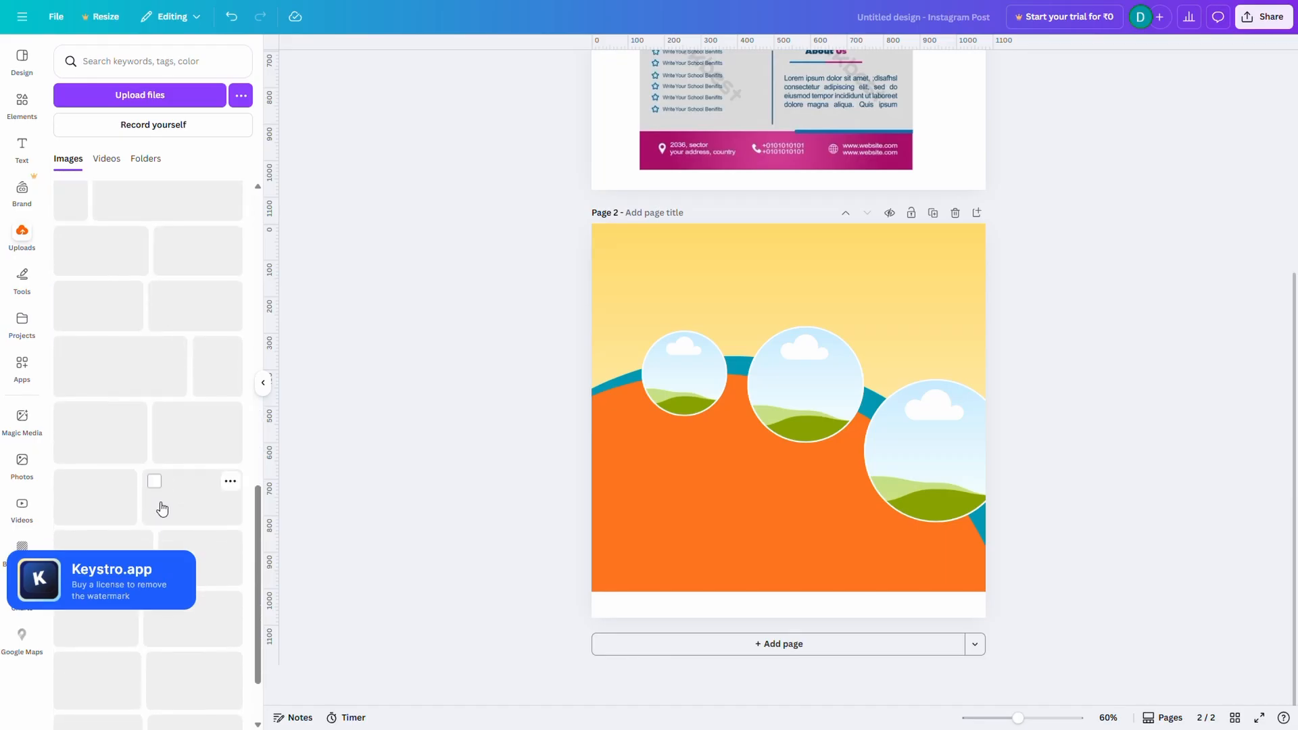
scroll(162, 509, "down", 2)
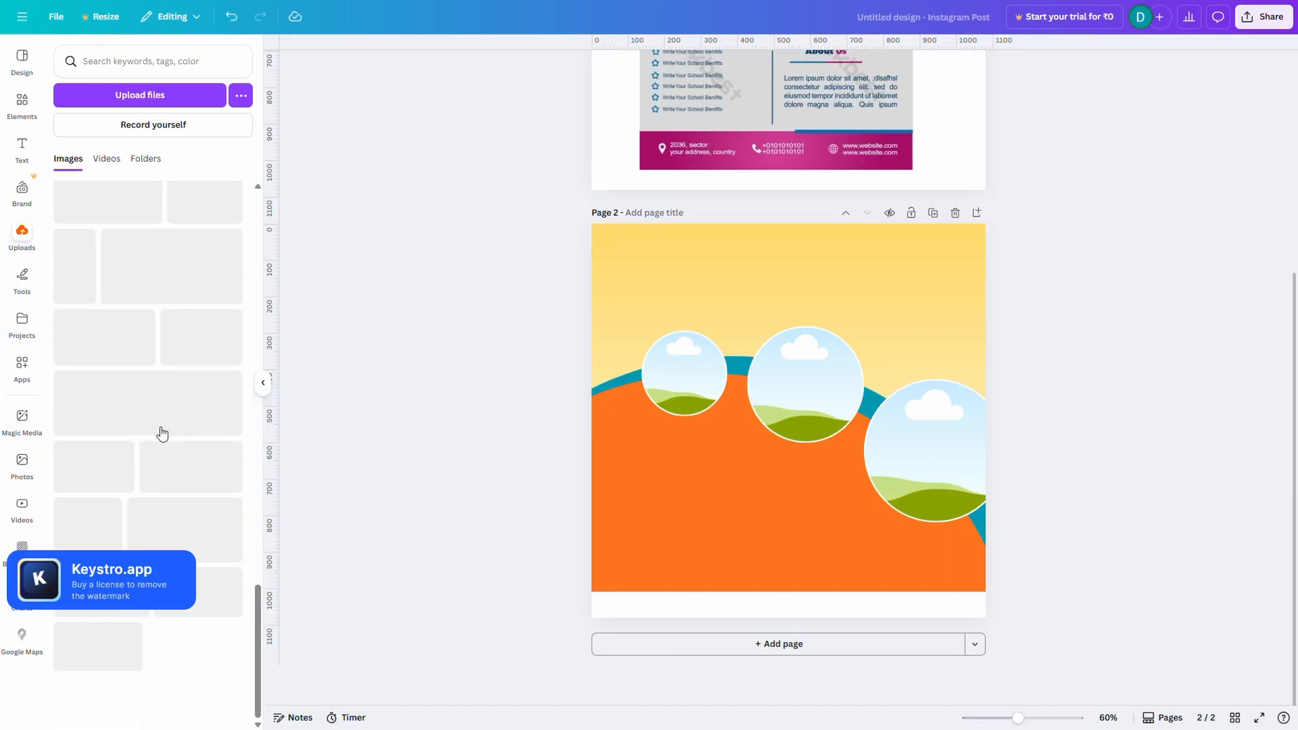
scroll(162, 432, "down", 5)
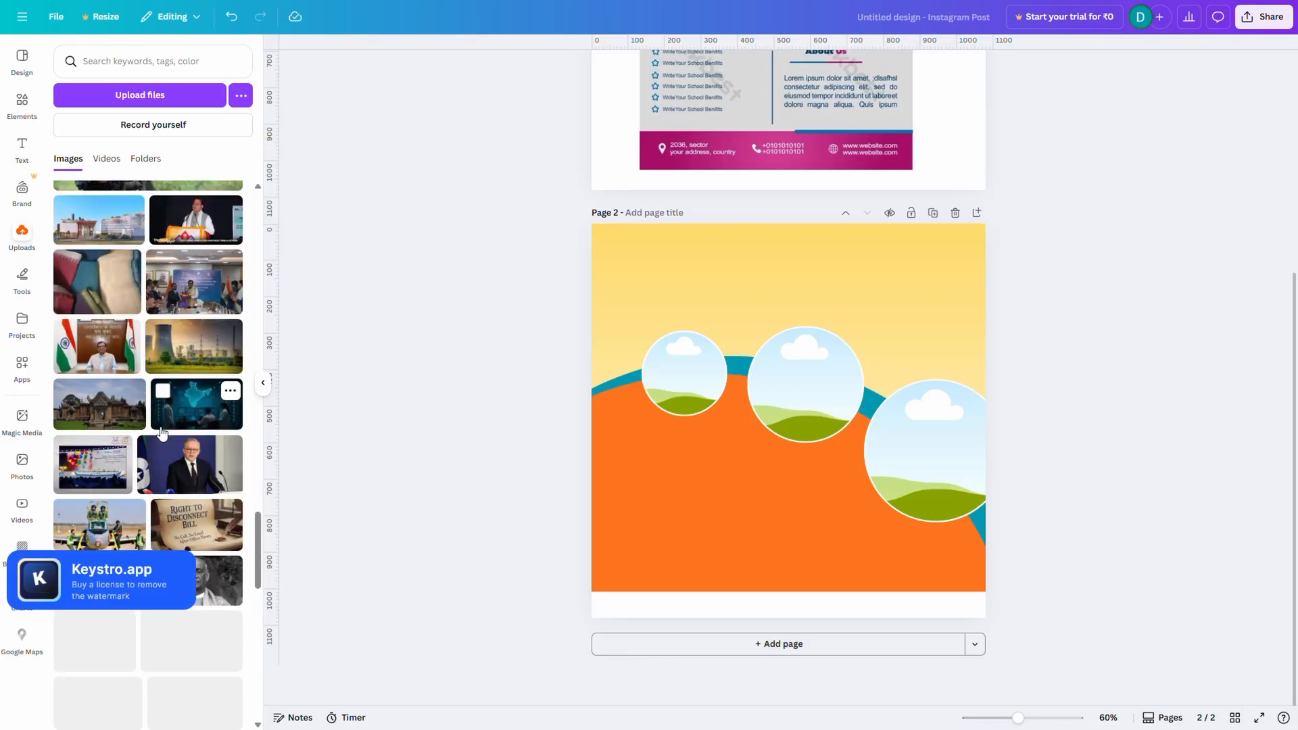
Open pngtree.com in a new browser tab and dismiss the New Year sale pop-up.
left_click(649, 47)
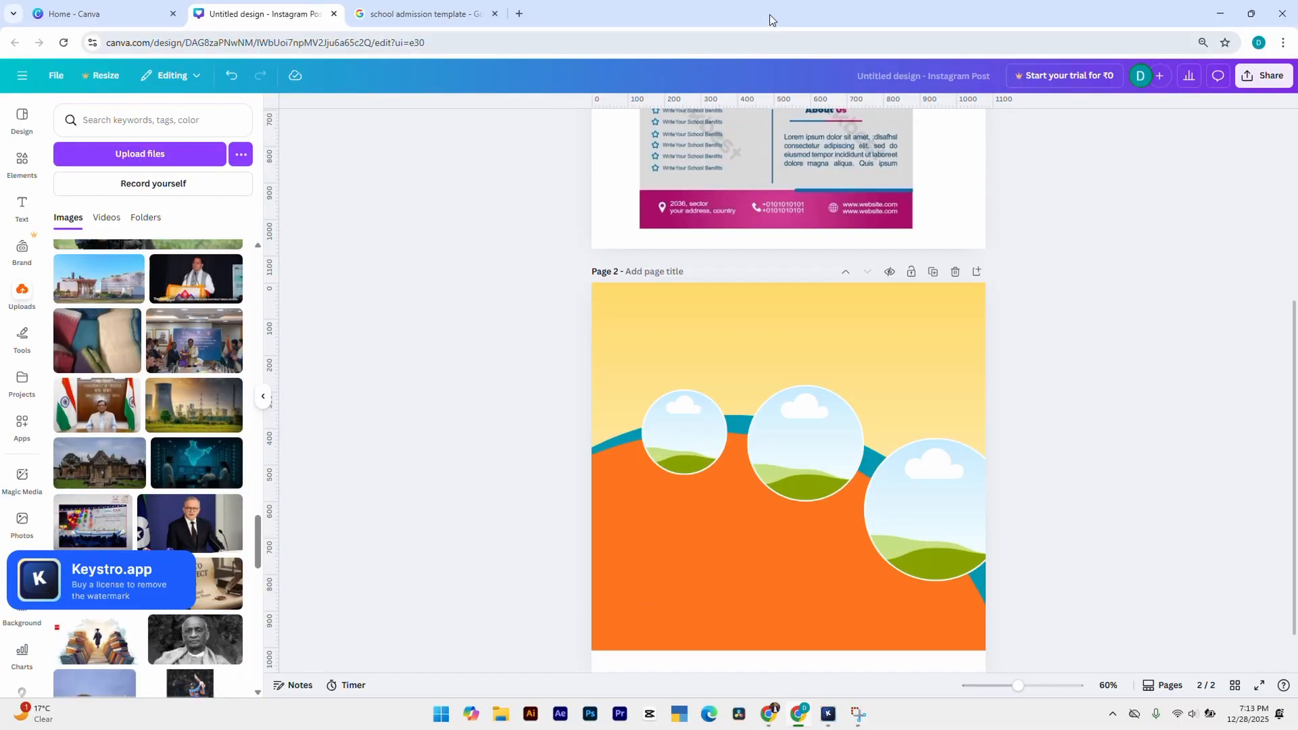
left_click(519, 14)
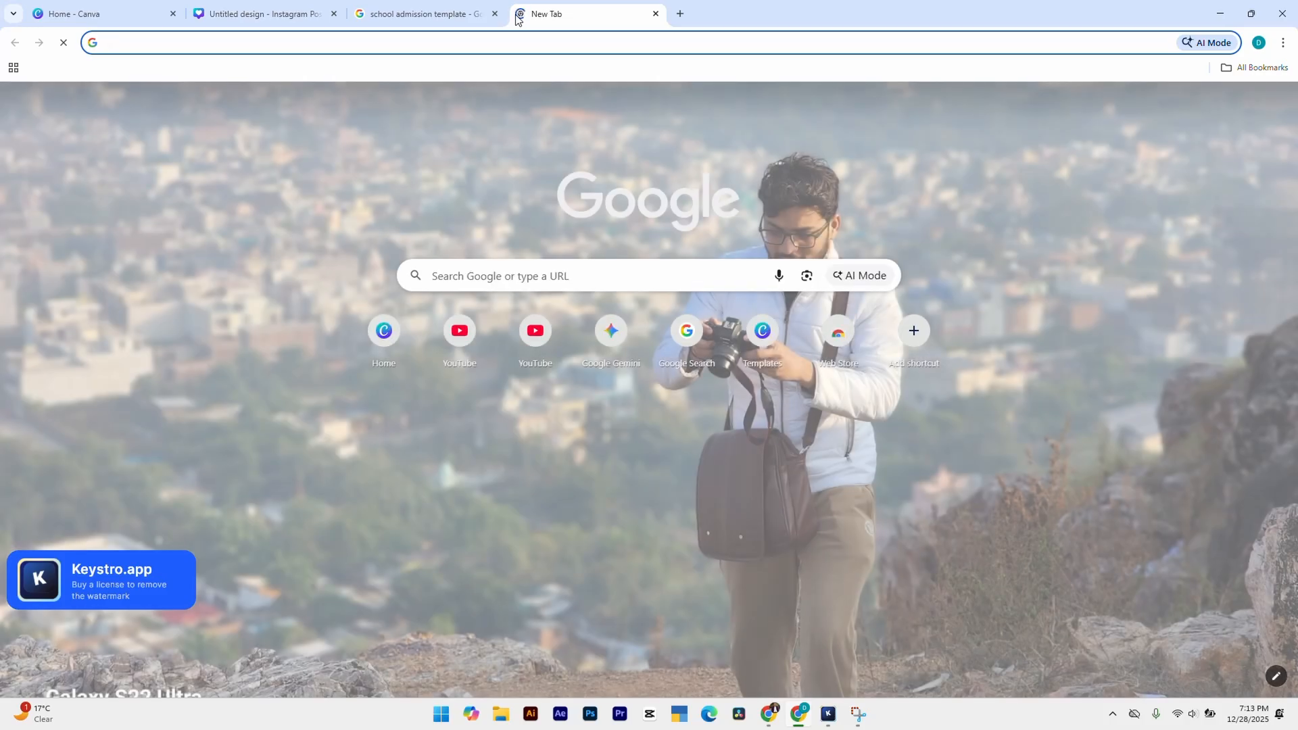
type("png")
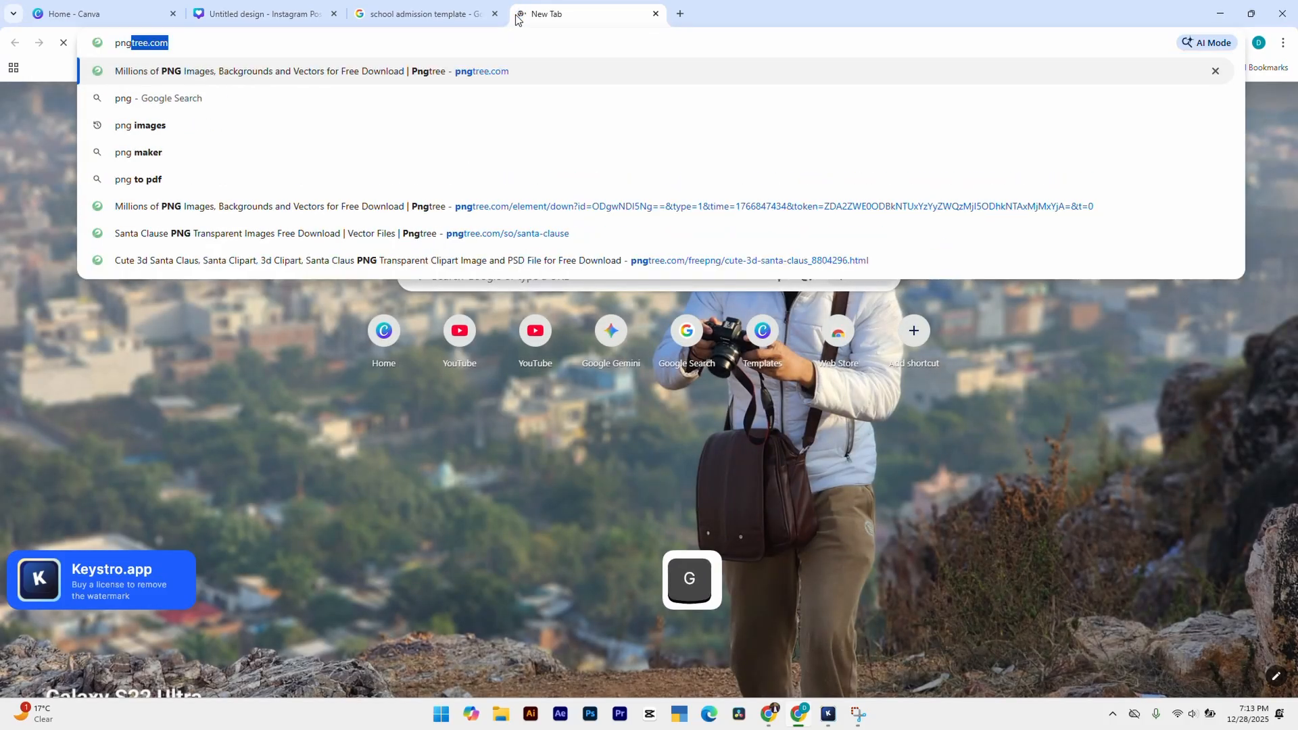
key("Return")
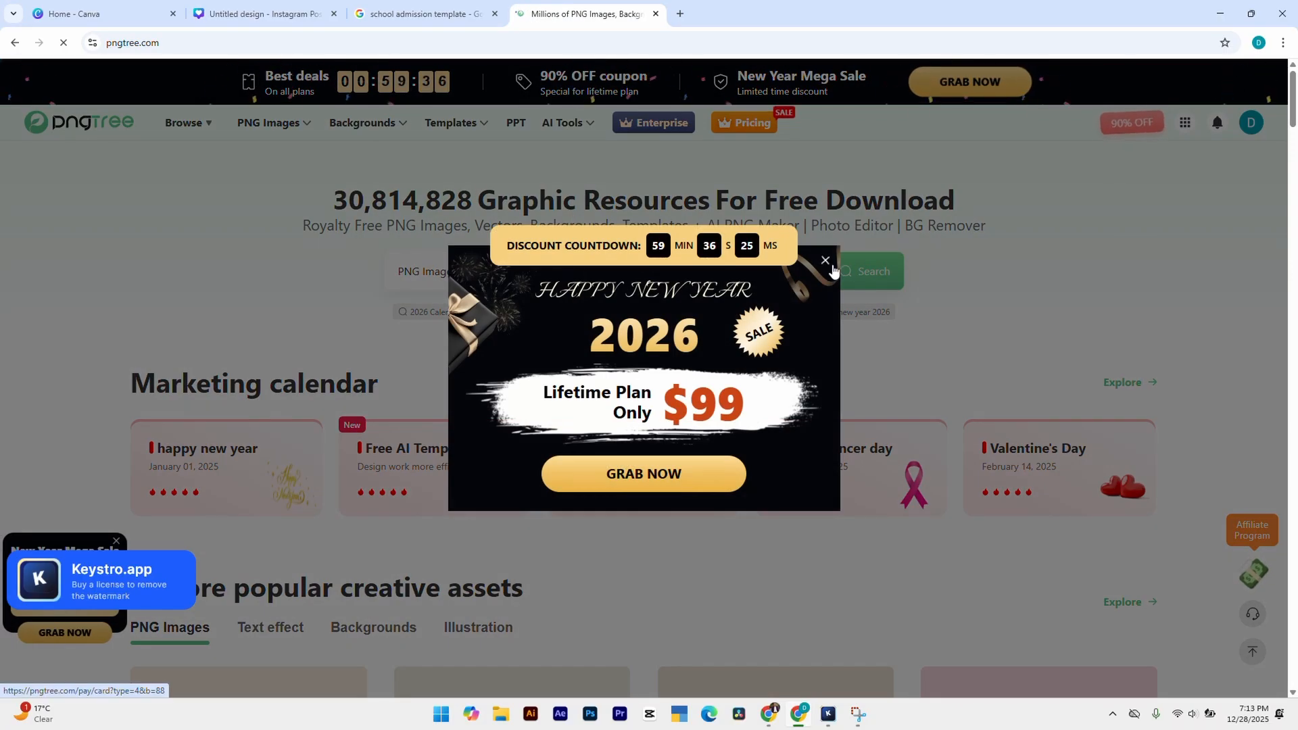
left_click(826, 262)
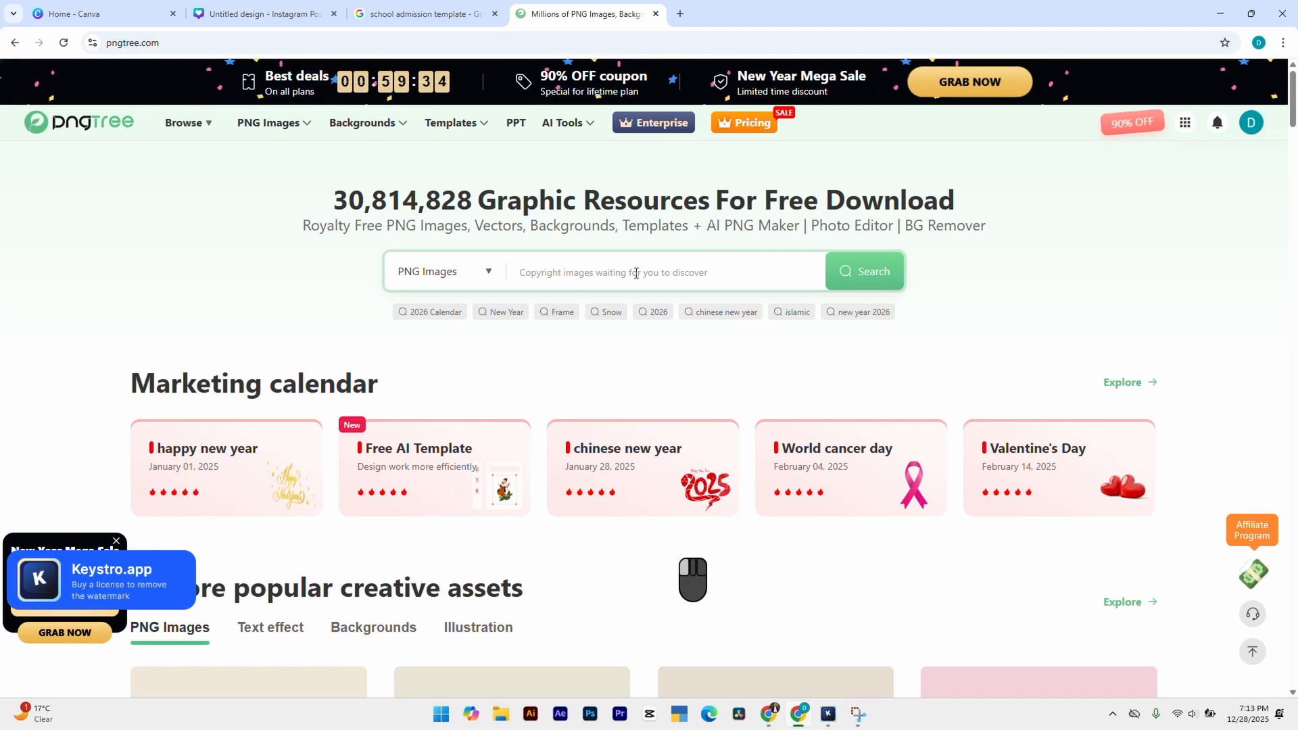
Search Pngtree's PNG images for "school girl" and look through the results.
left_click(636, 273)
type("school fi")
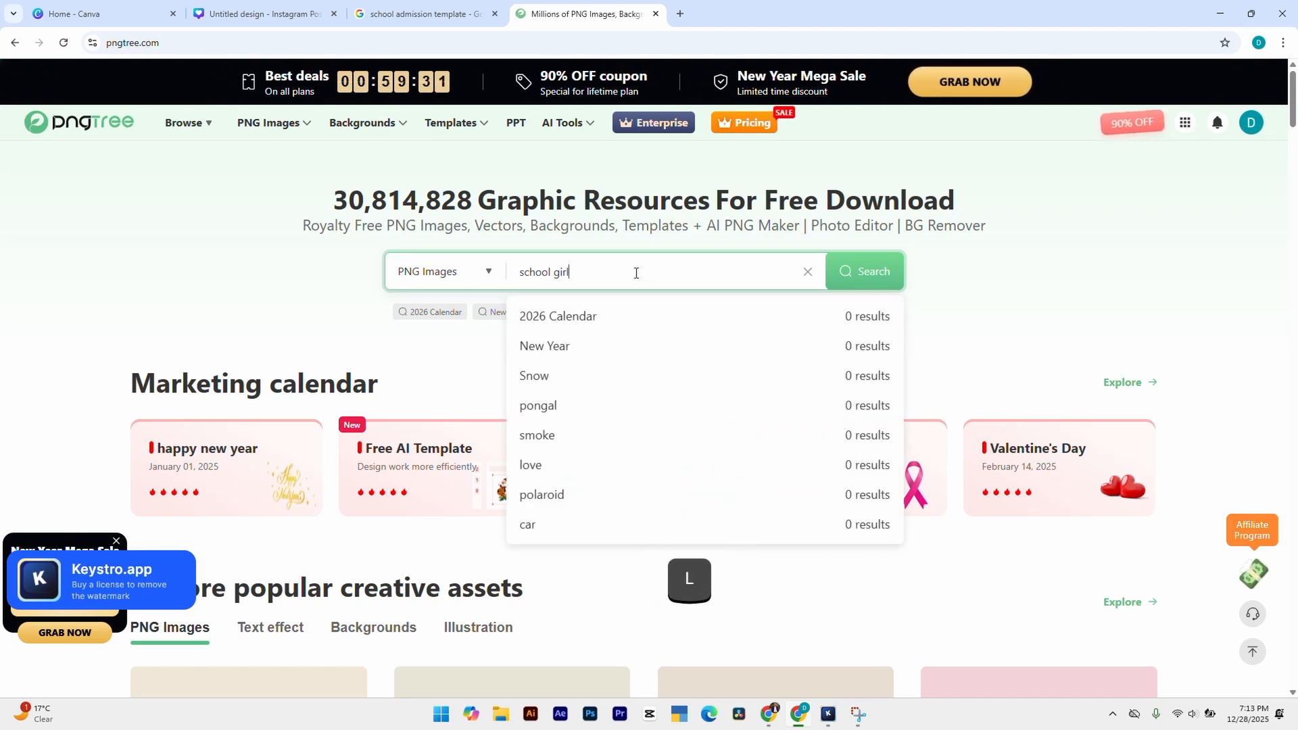
type("rl")
key("Return")
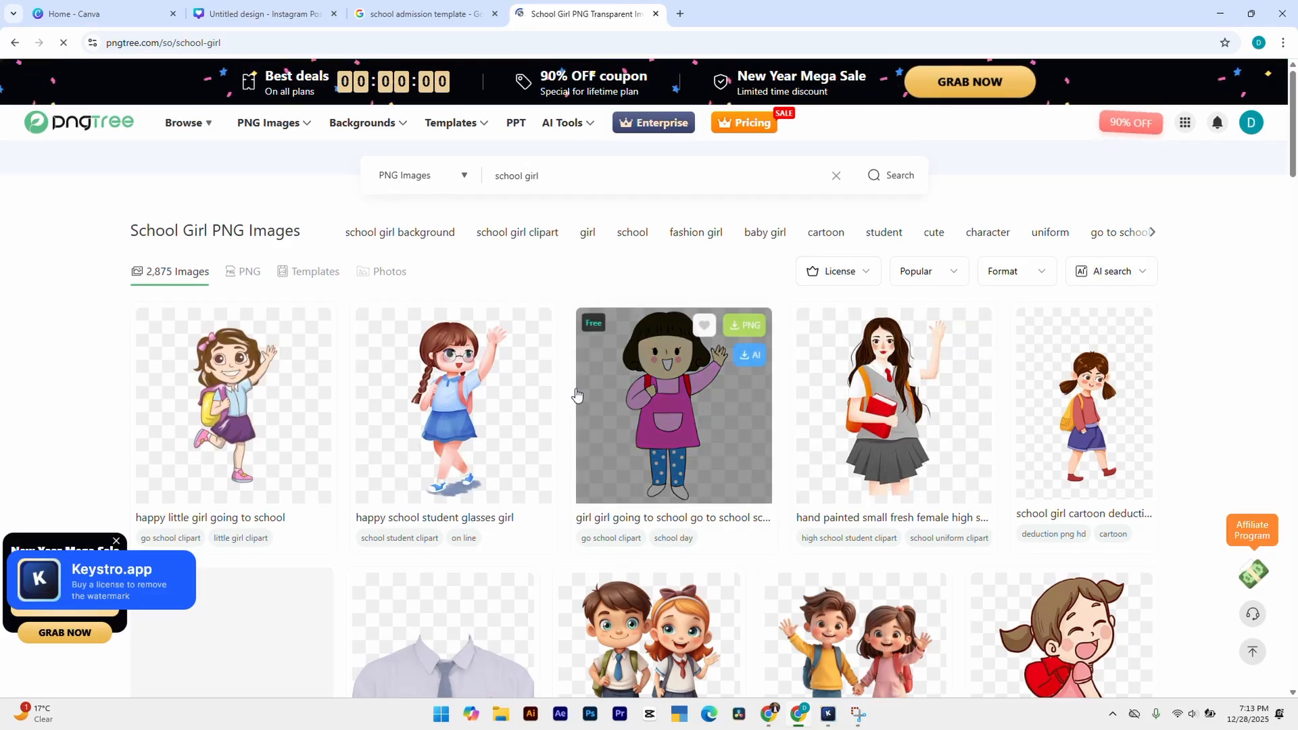
scroll(577, 395, "down", 10)
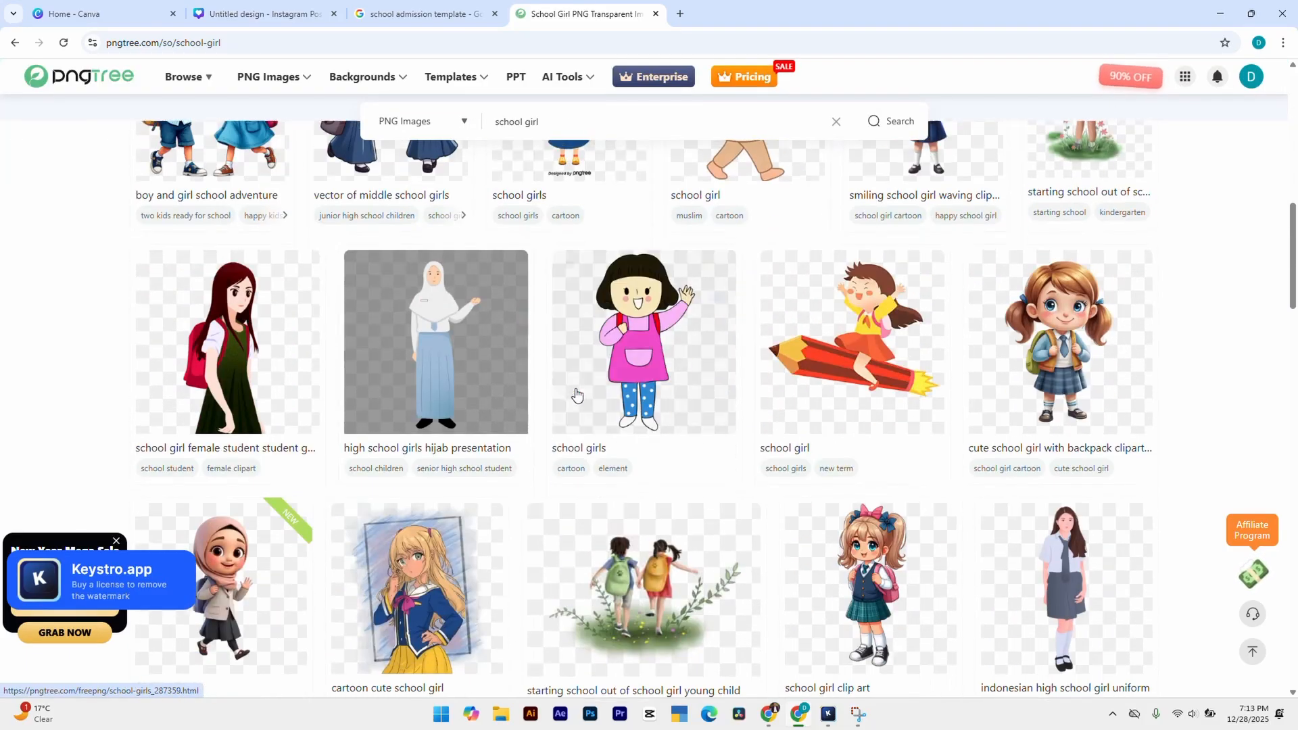
scroll(576, 395, "down", 9)
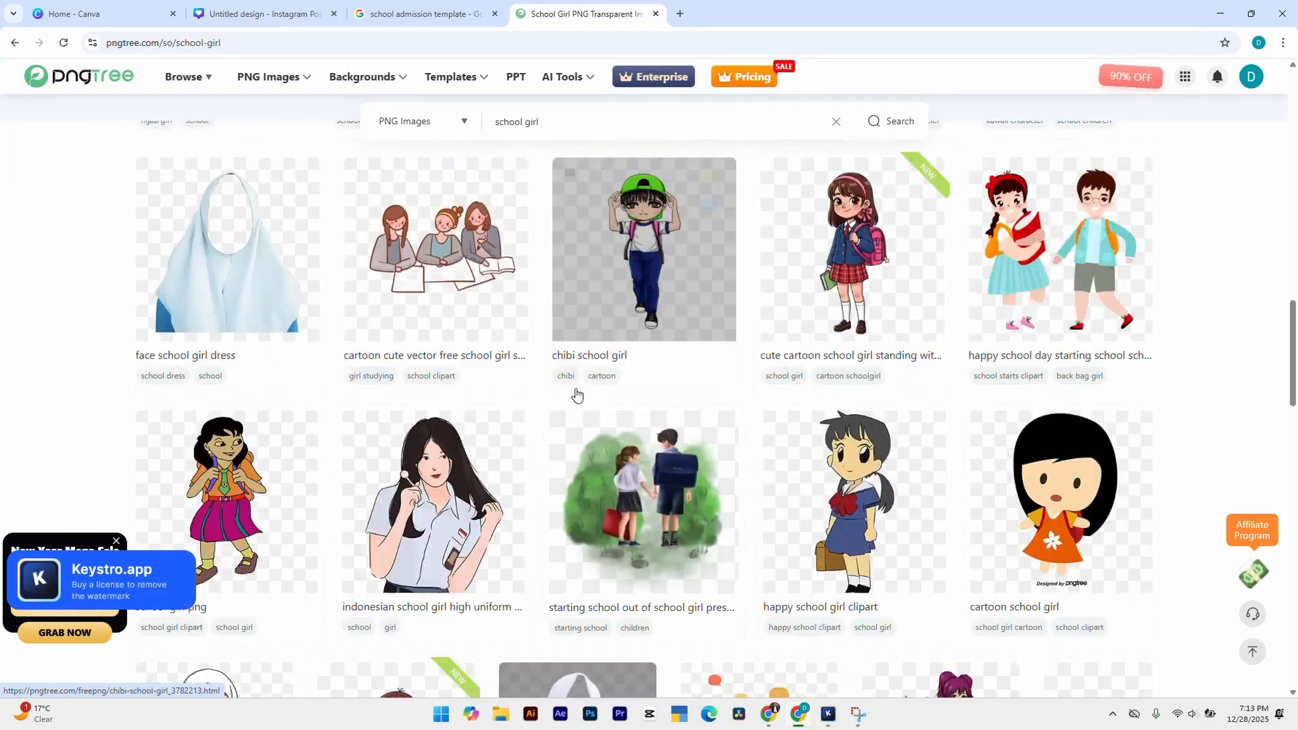
scroll(577, 394, "down", 3)
scroll(576, 395, "up", 20)
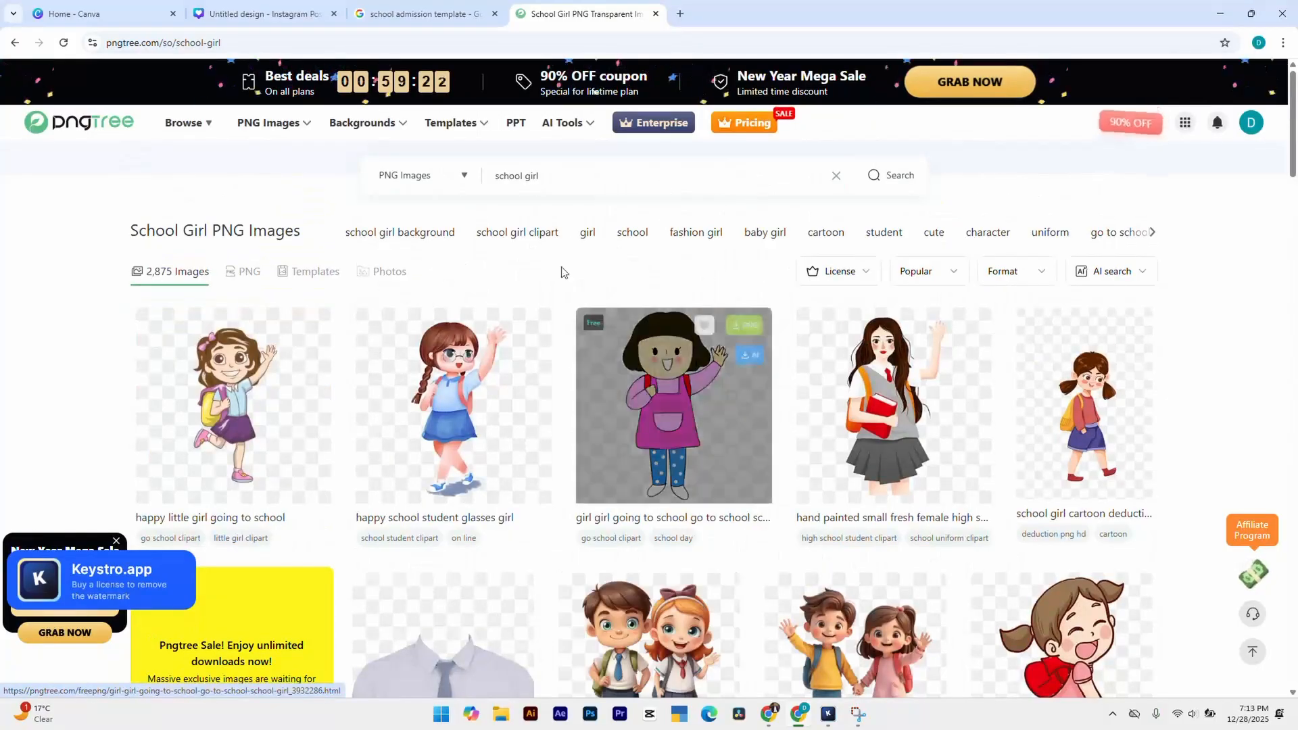
Search Pngtree again for "school girl origina;" and check the results.
left_click(572, 170)
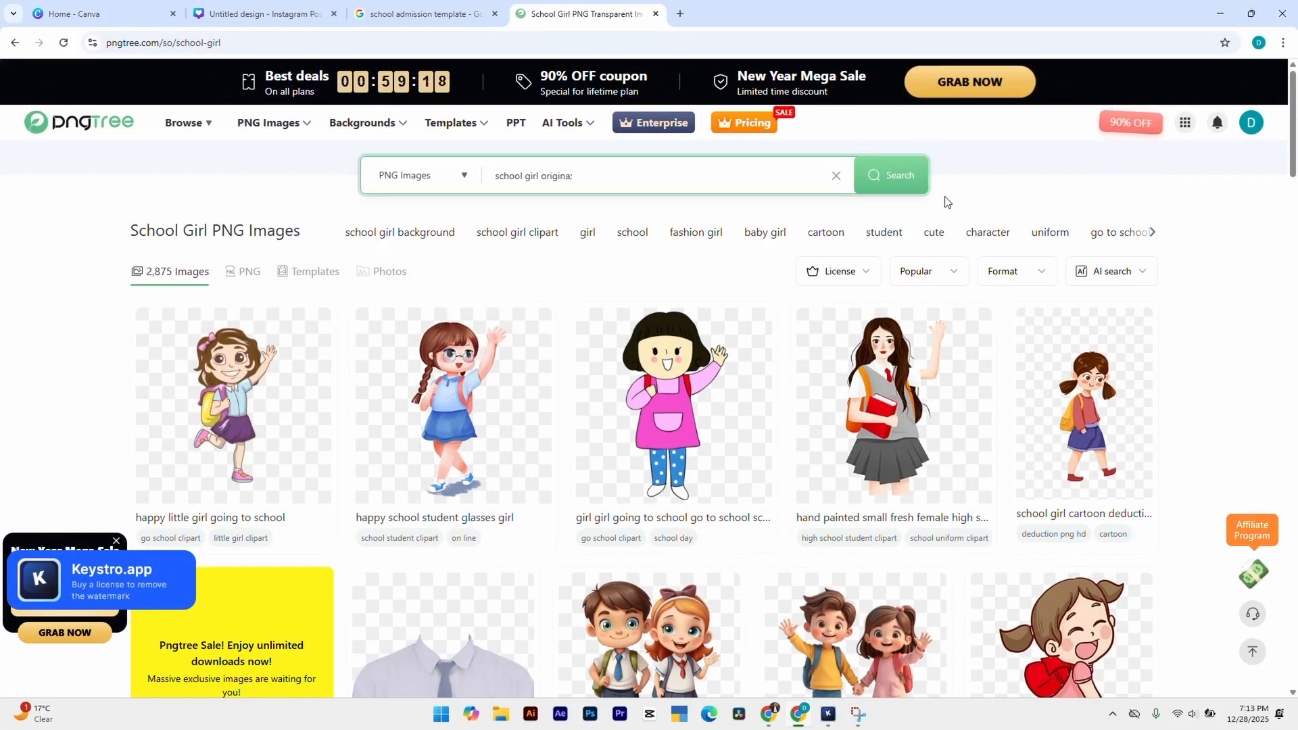
left_click(898, 175)
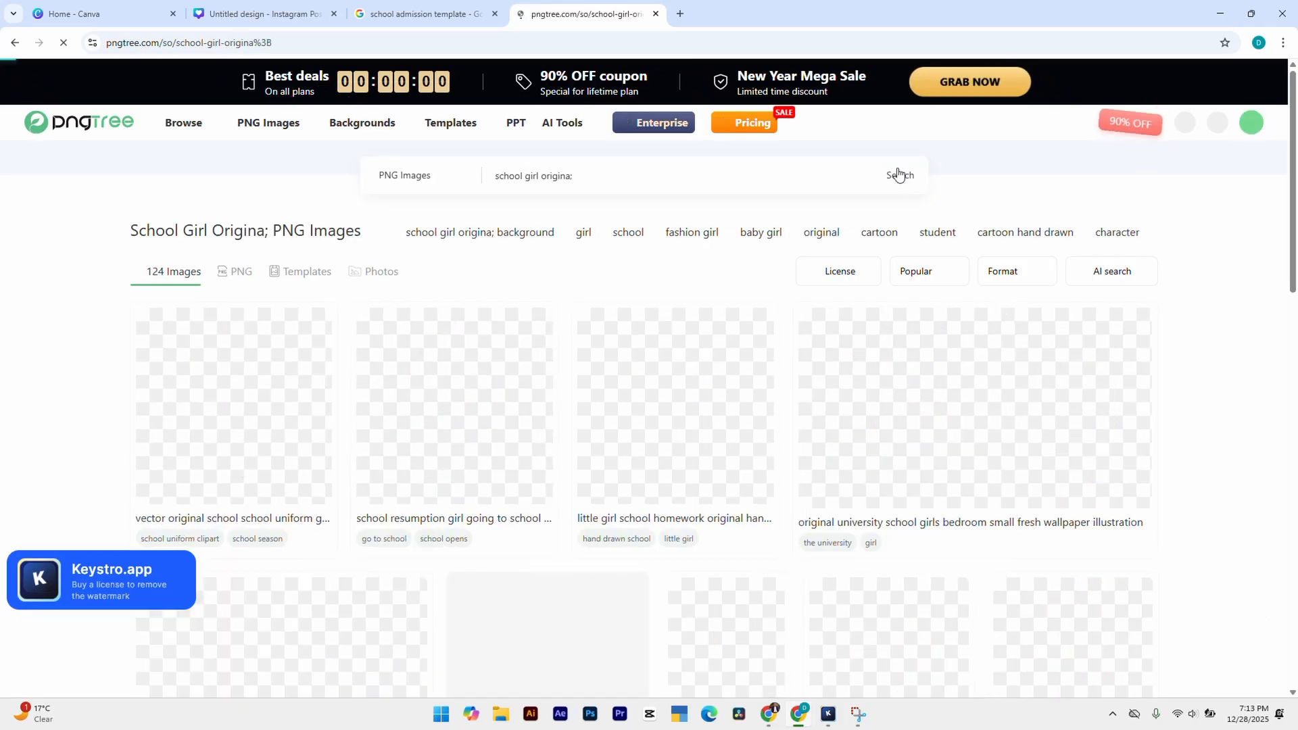
scroll(727, 378, "down", 3)
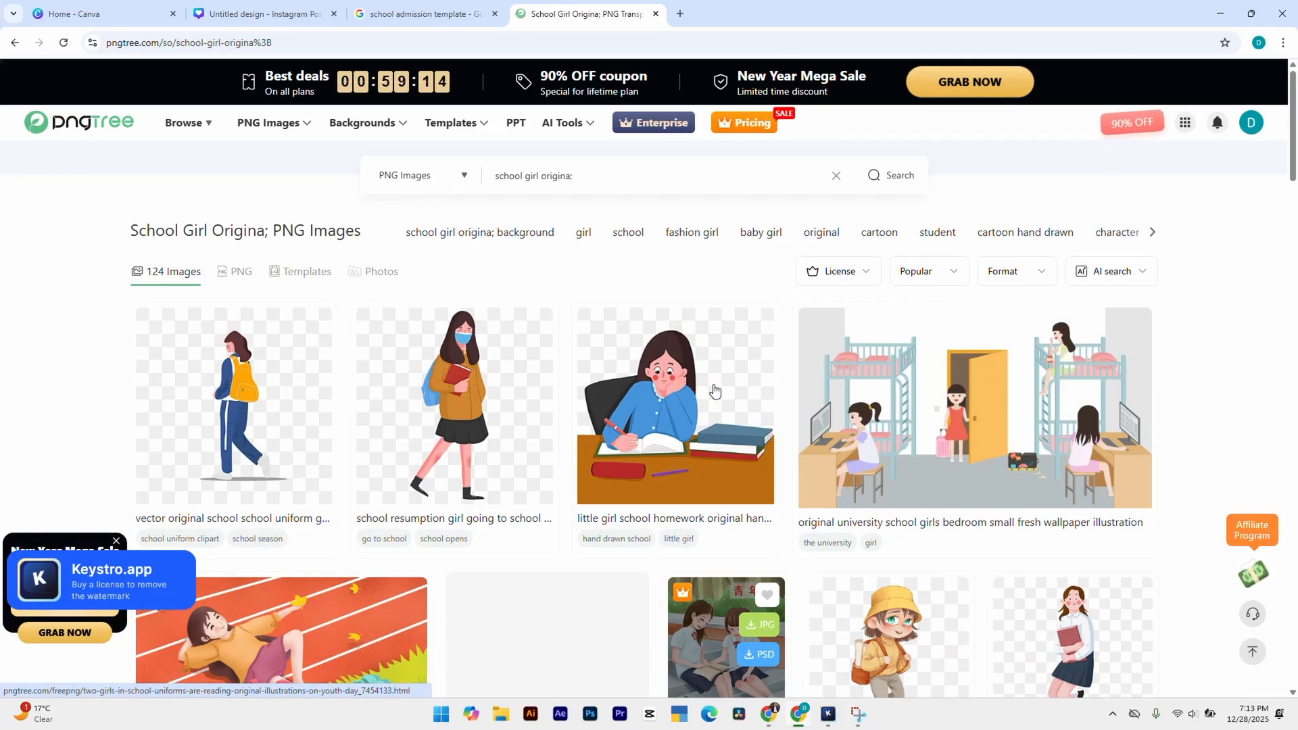
Switch to the Google image search tab and search for "school girl png image" in place of the admission template query.
left_click(426, 13)
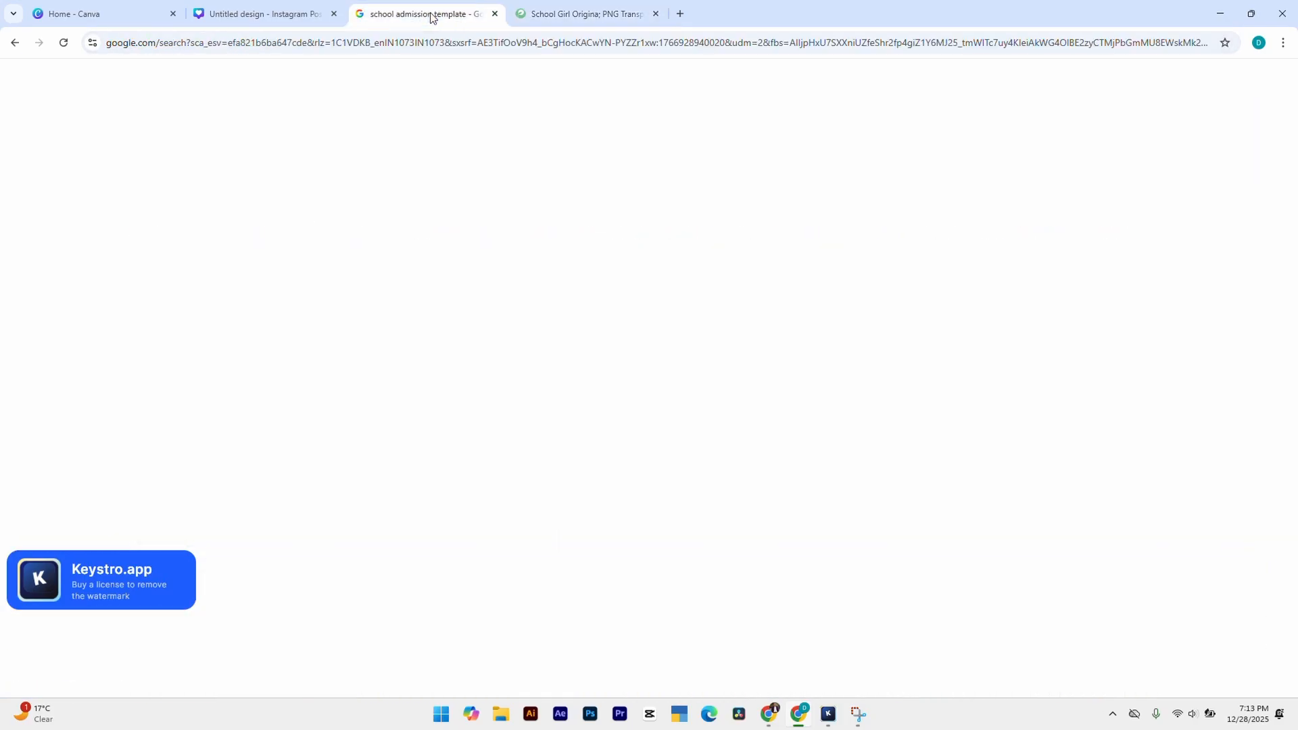
left_click_drag(359, 83, 44, 115)
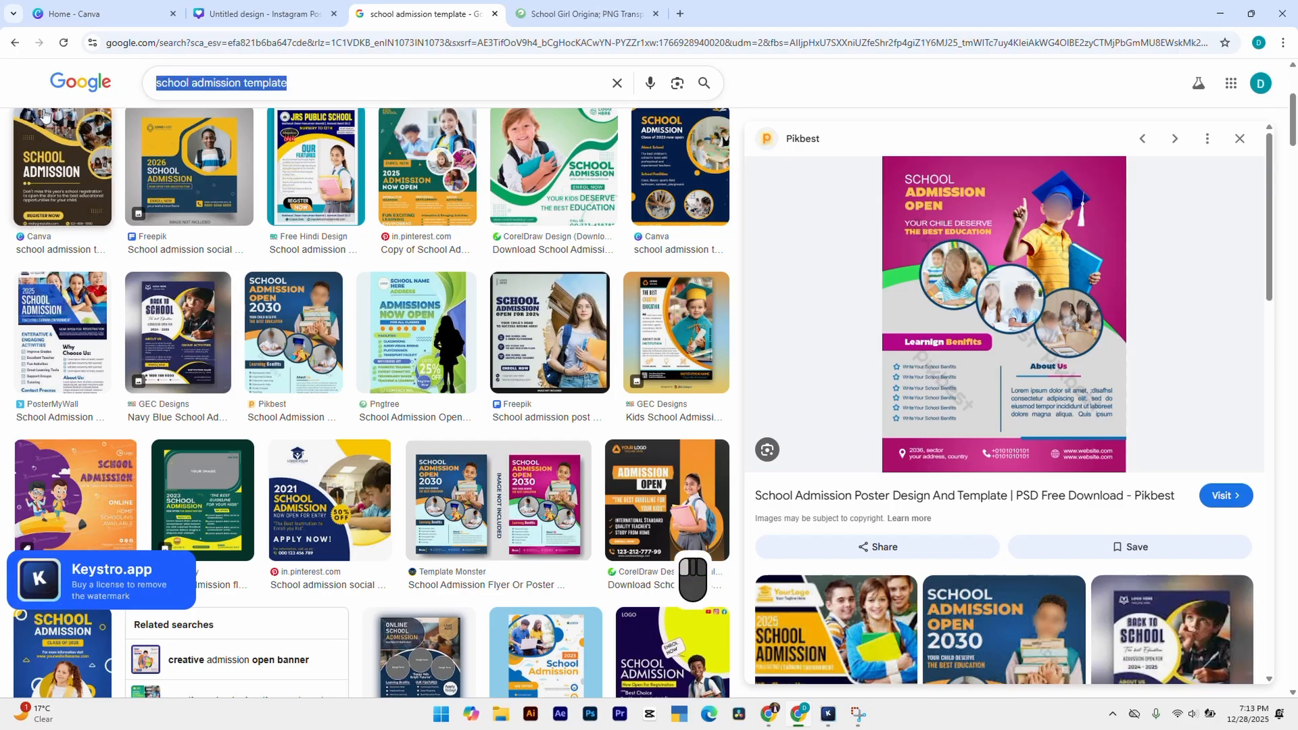
type("school ")
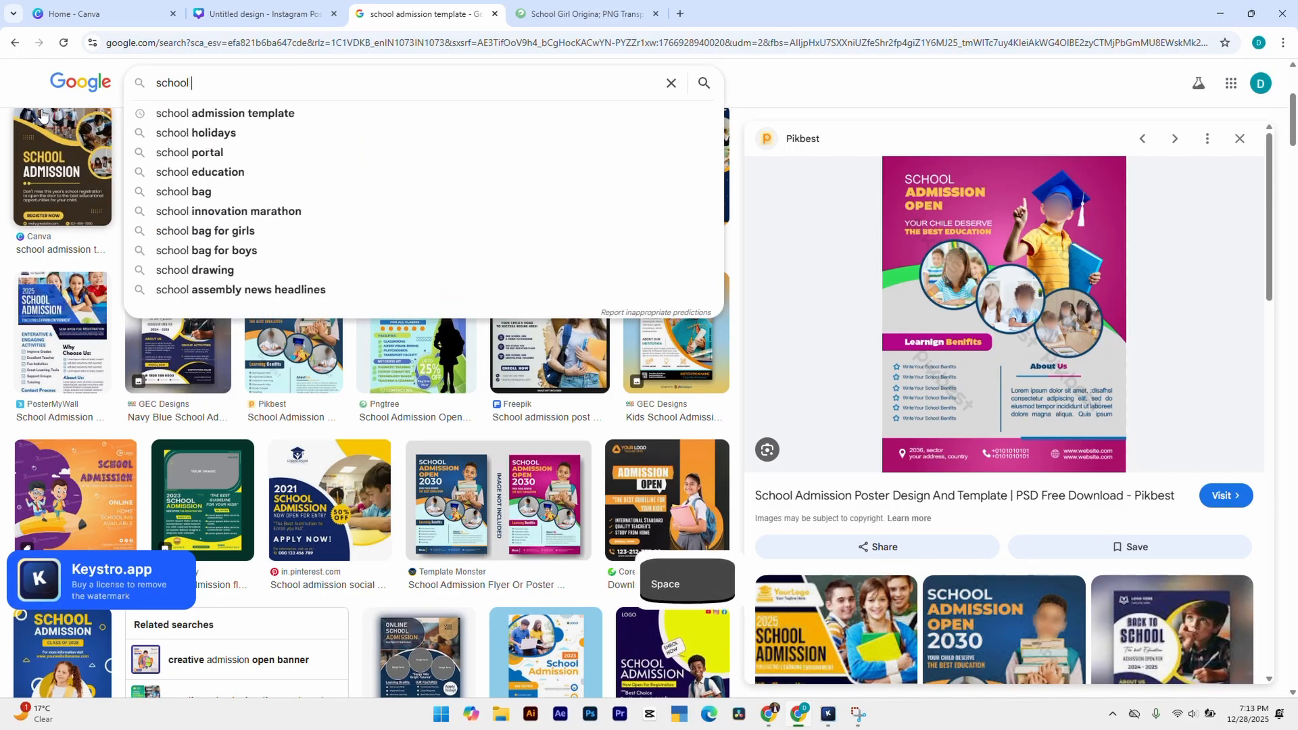
type("girl png")
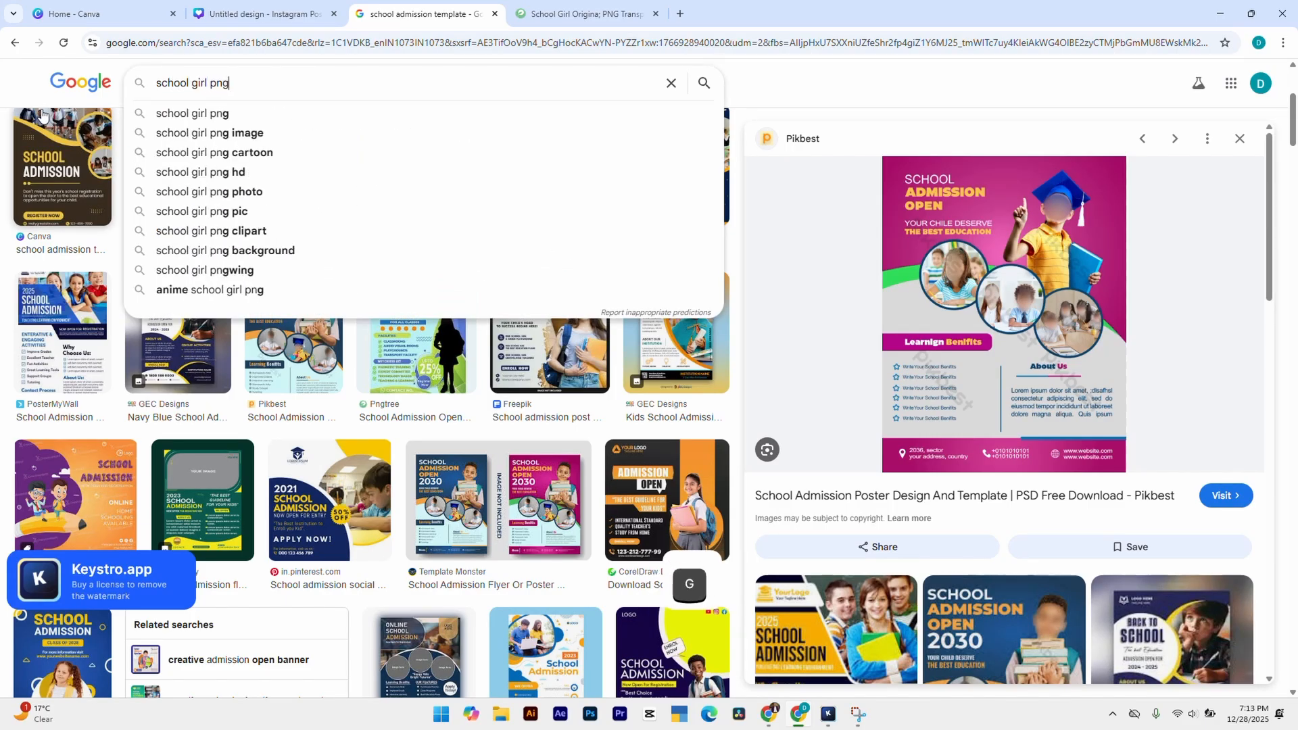
type(" image")
key("Return")
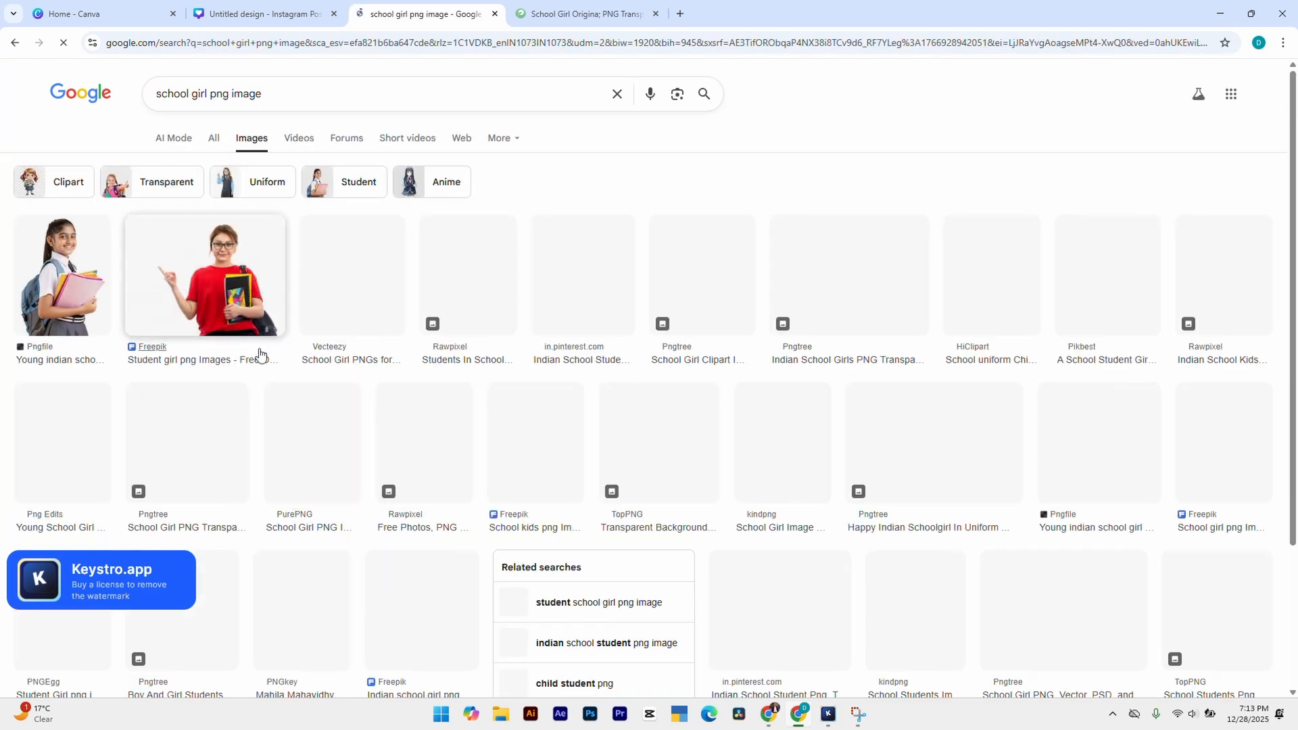
Open the Pngfile page of the young Indian school girl image in a new tab and switch to that tab.
left_click(45, 352, "ctrl")
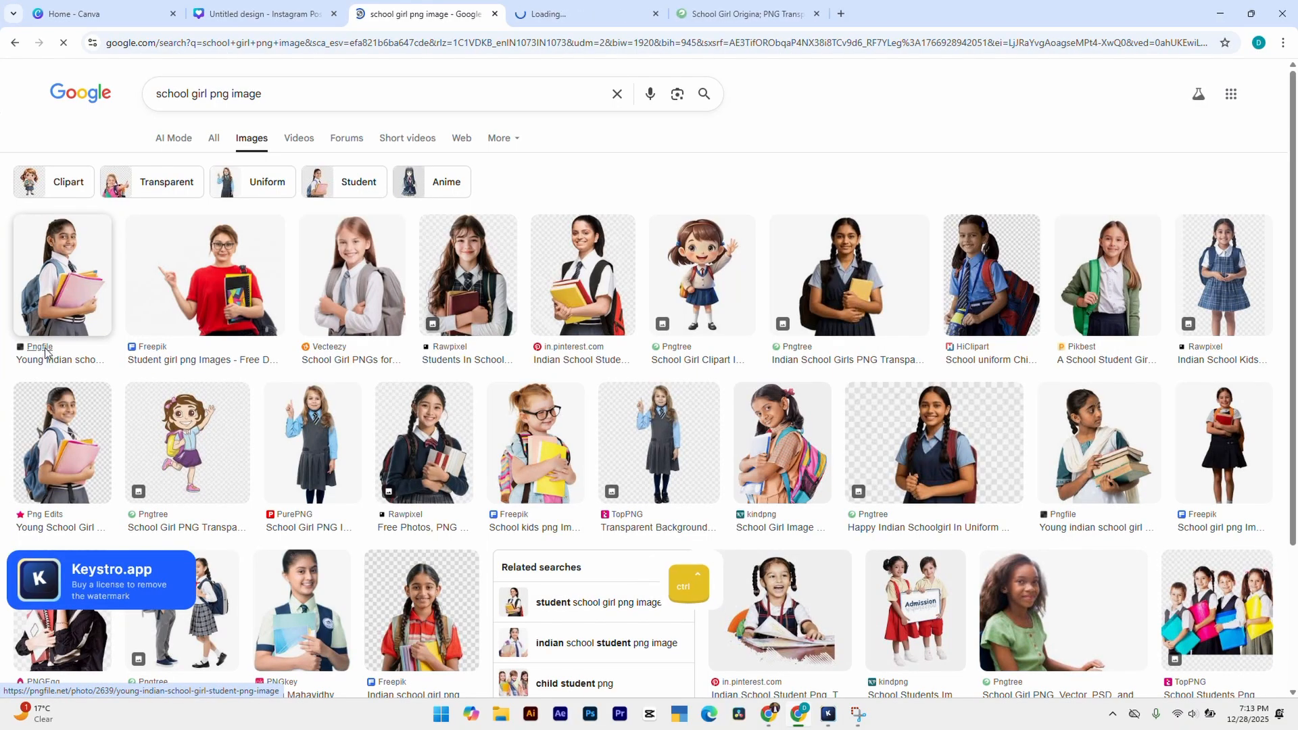
left_click(771, 8)
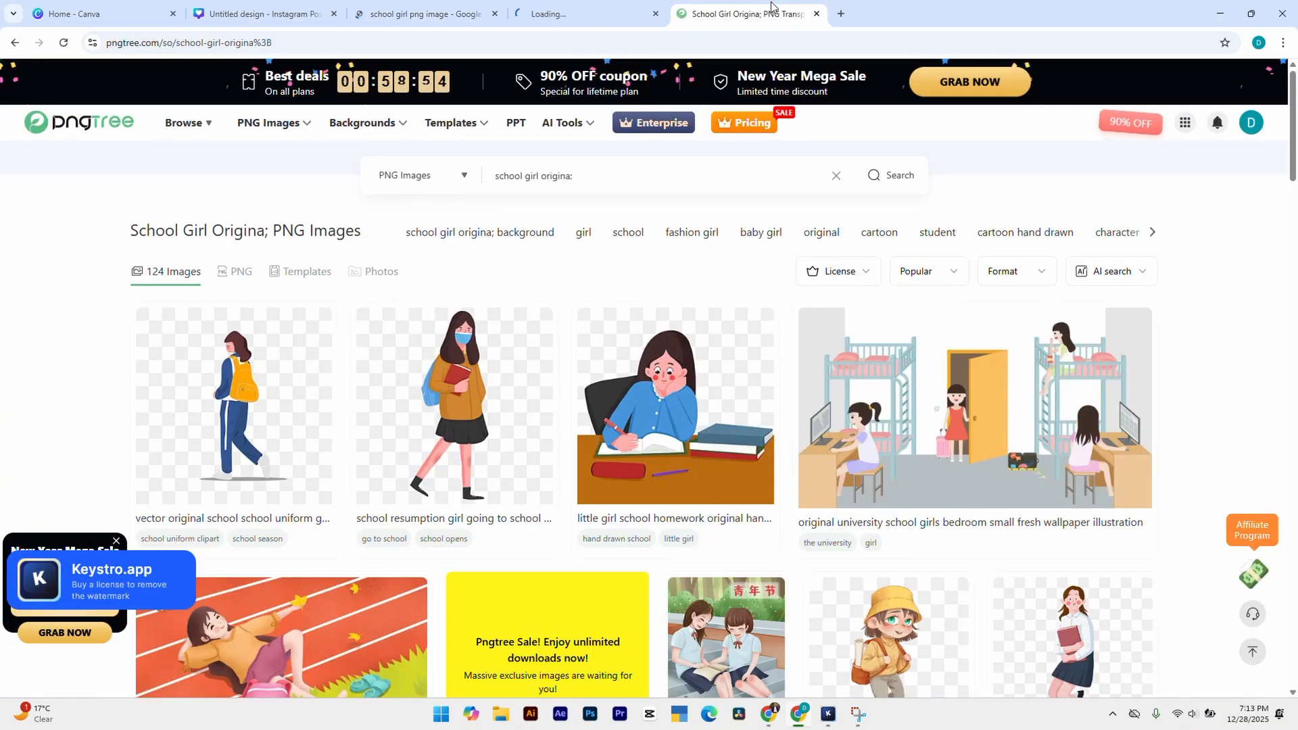
left_click(541, 10)
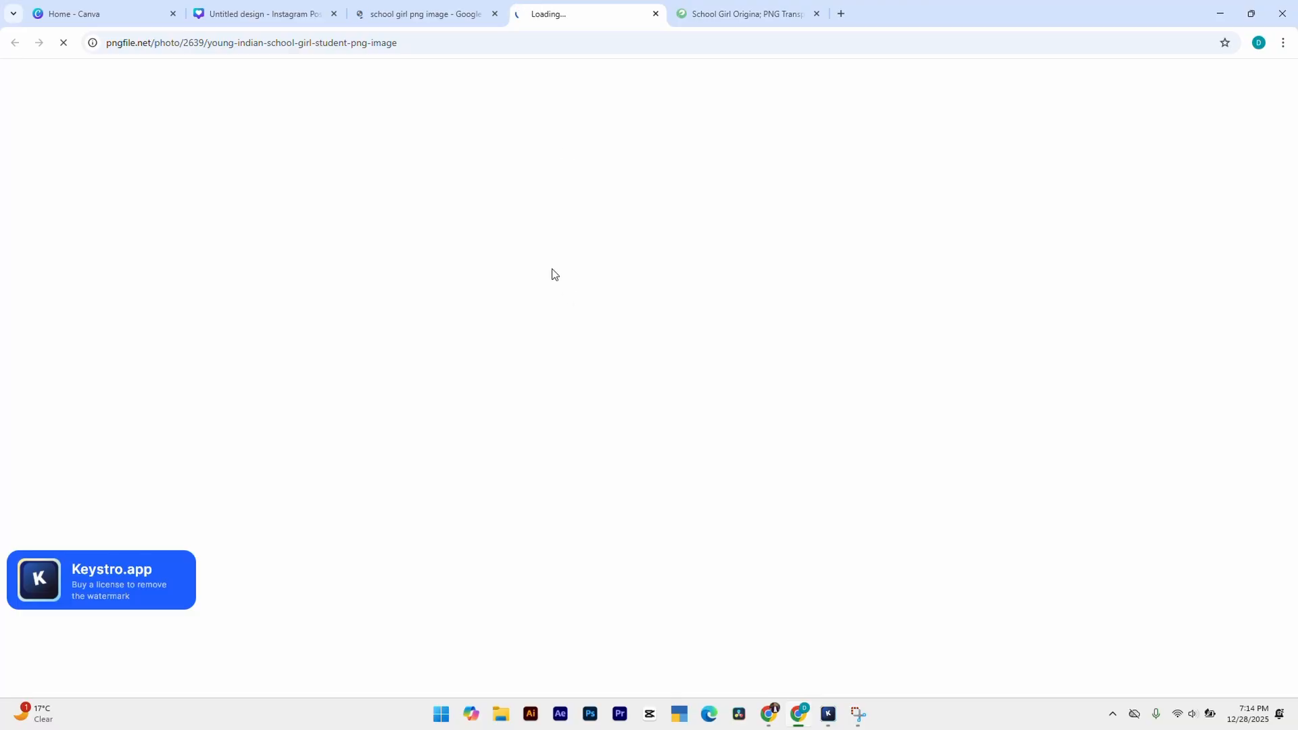
Look through the Google image results for "school girl png image" and return to the Pngfile page.
left_click(433, 5)
left_click(542, 12)
left_click(420, 12)
scroll(625, 469, "down", 4)
scroll(627, 470, "up", 4)
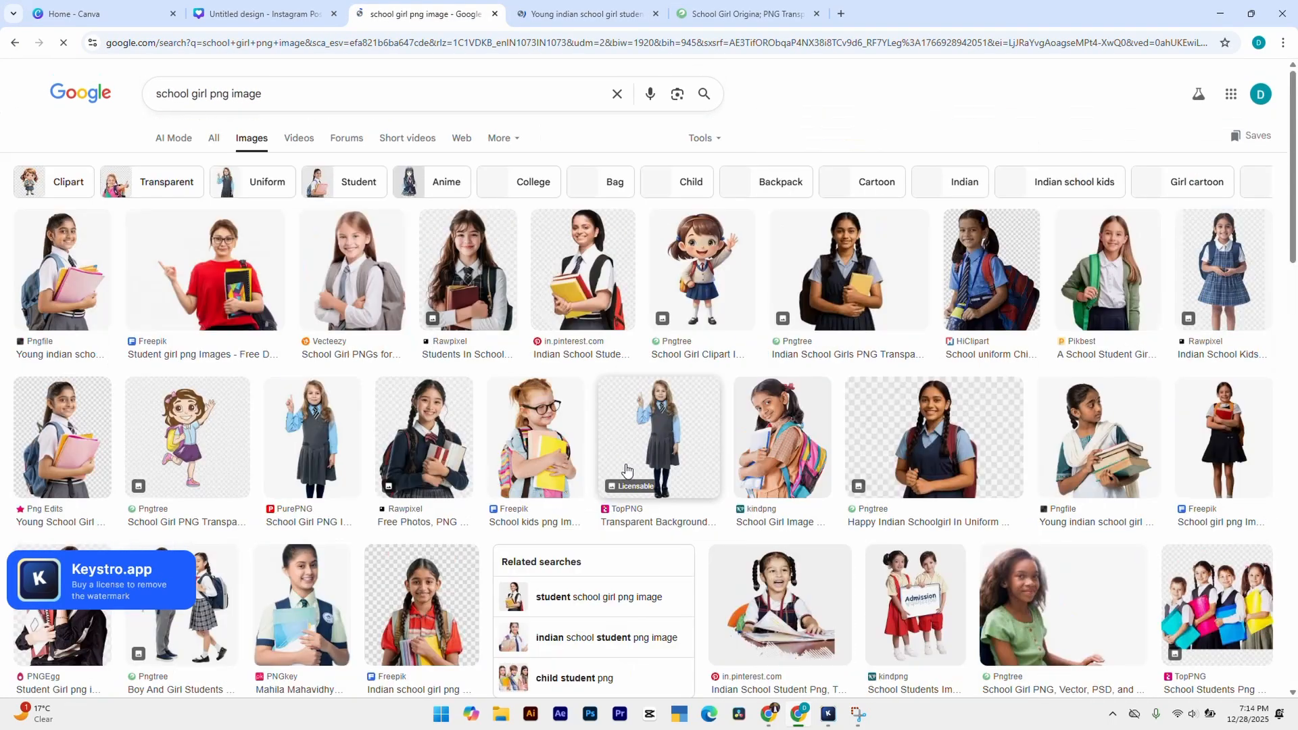
left_click(542, 15)
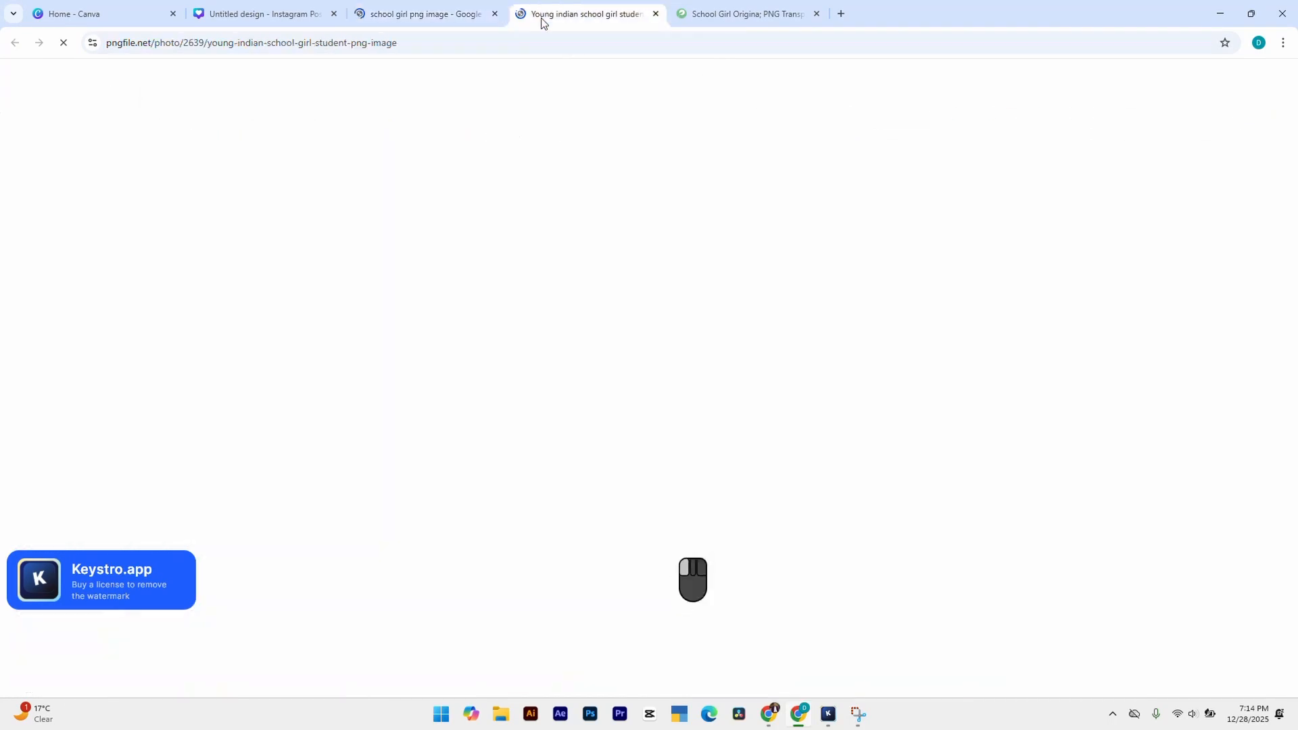
Open the Downloads folder in File Explorer and search it for "png".
left_click(495, 715)
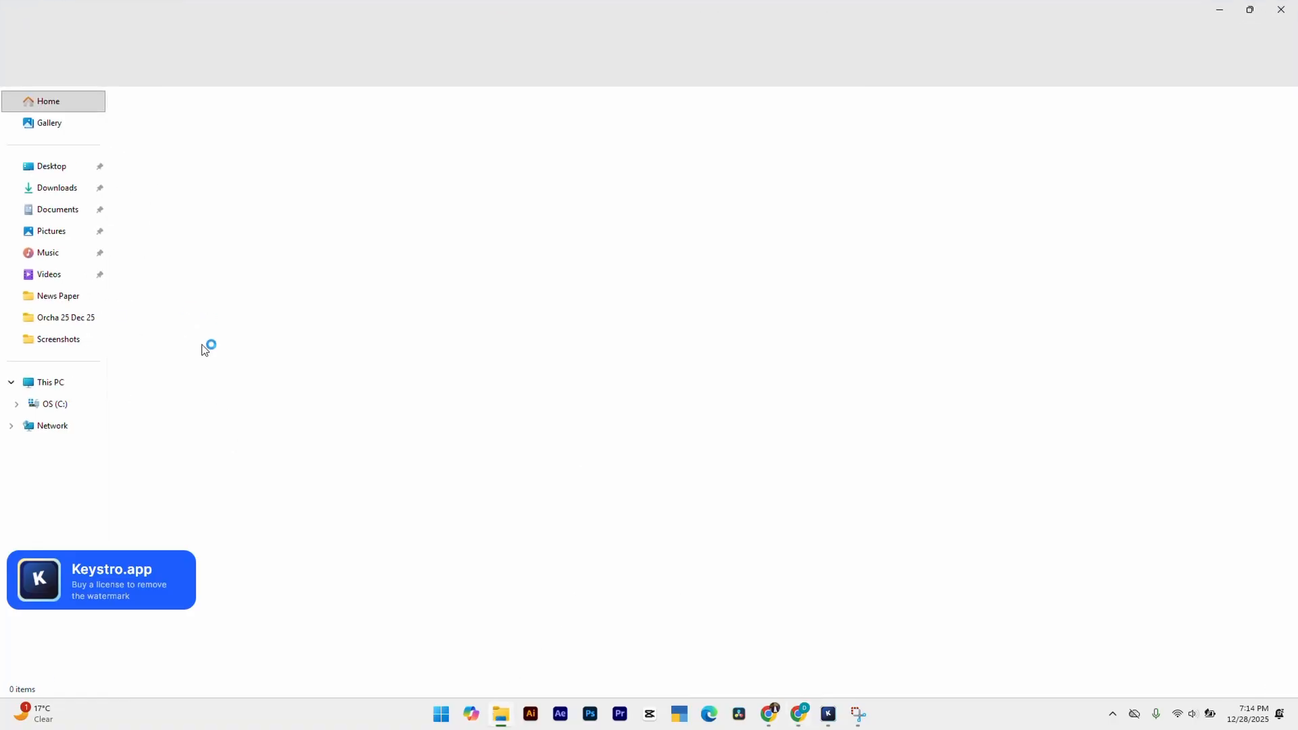
left_click(58, 192)
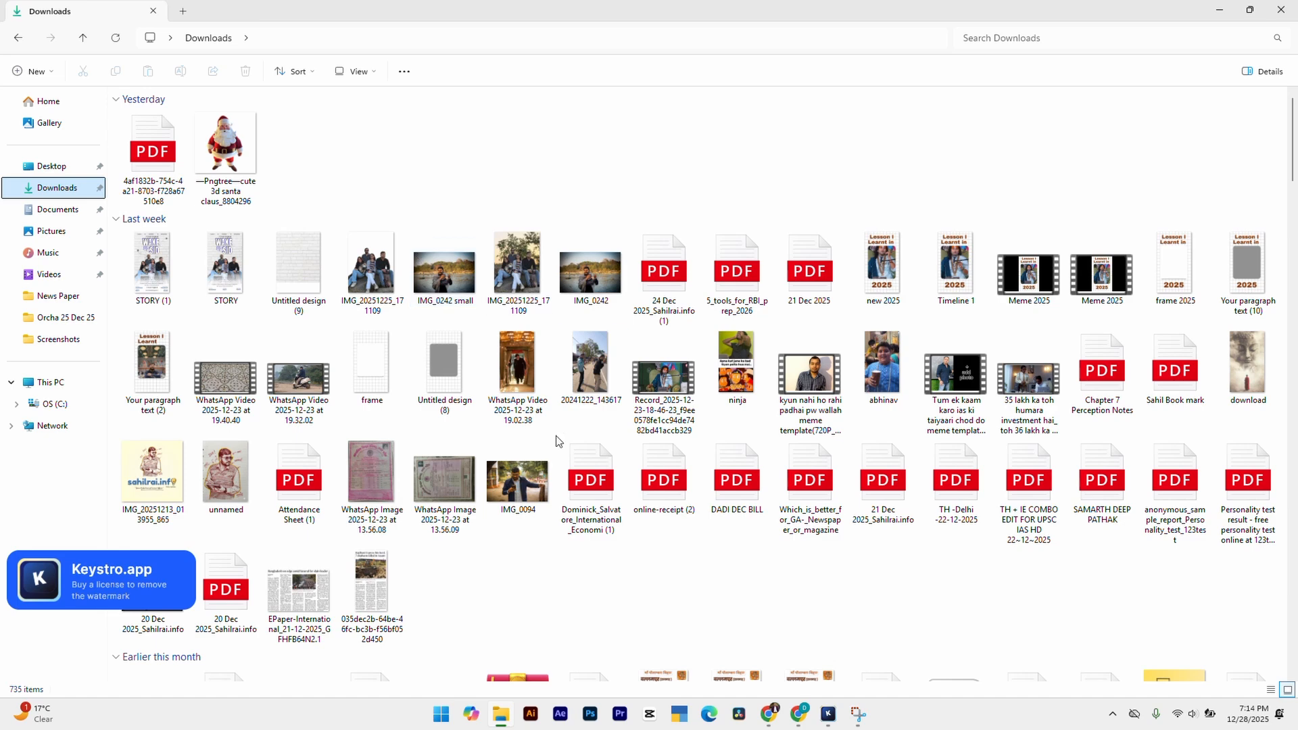
scroll(659, 365, "down", 3)
scroll(660, 365, "down", 4)
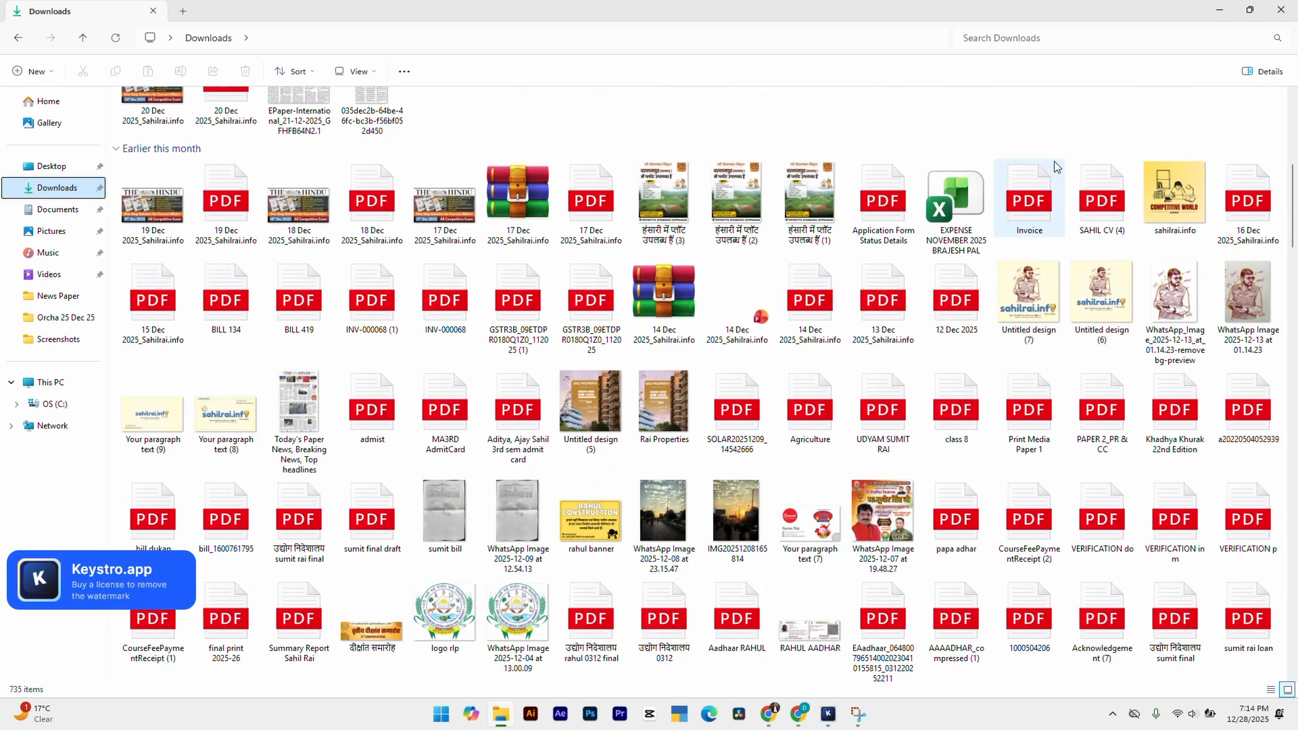
left_click(1065, 39)
type("p")
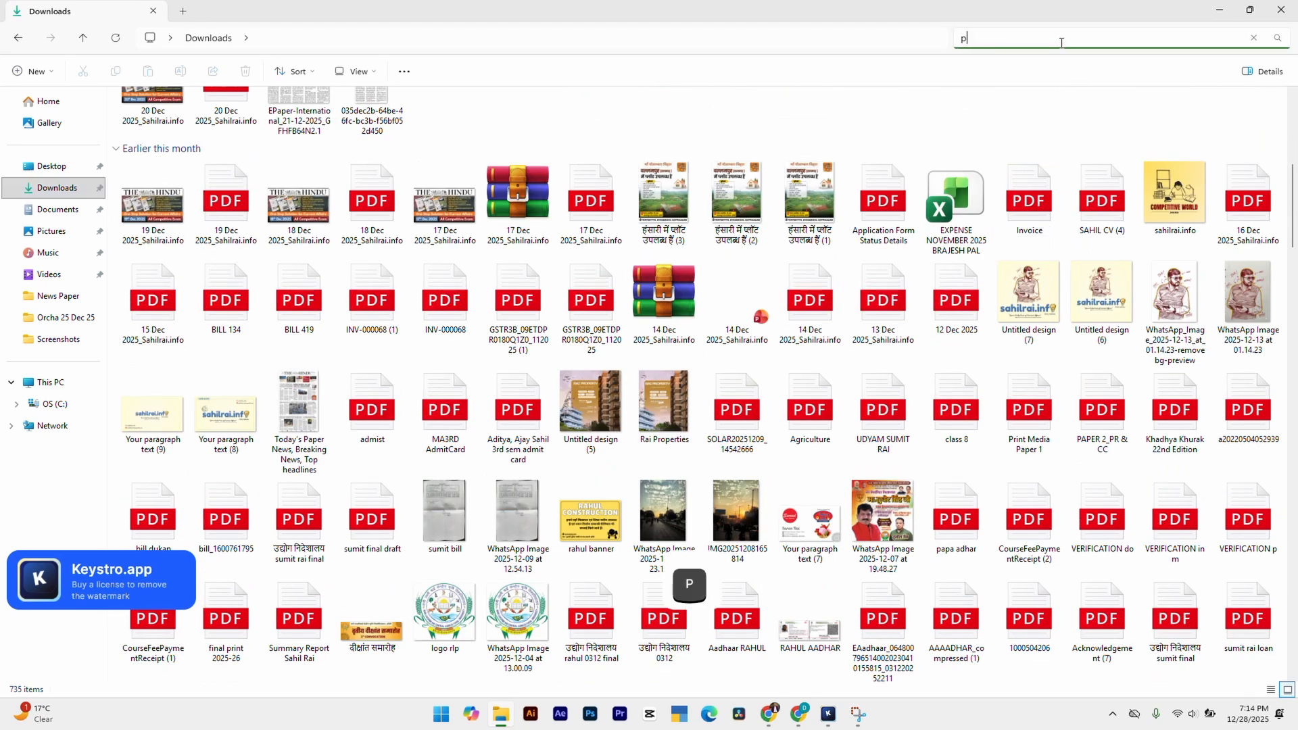
type("ng")
key("Return")
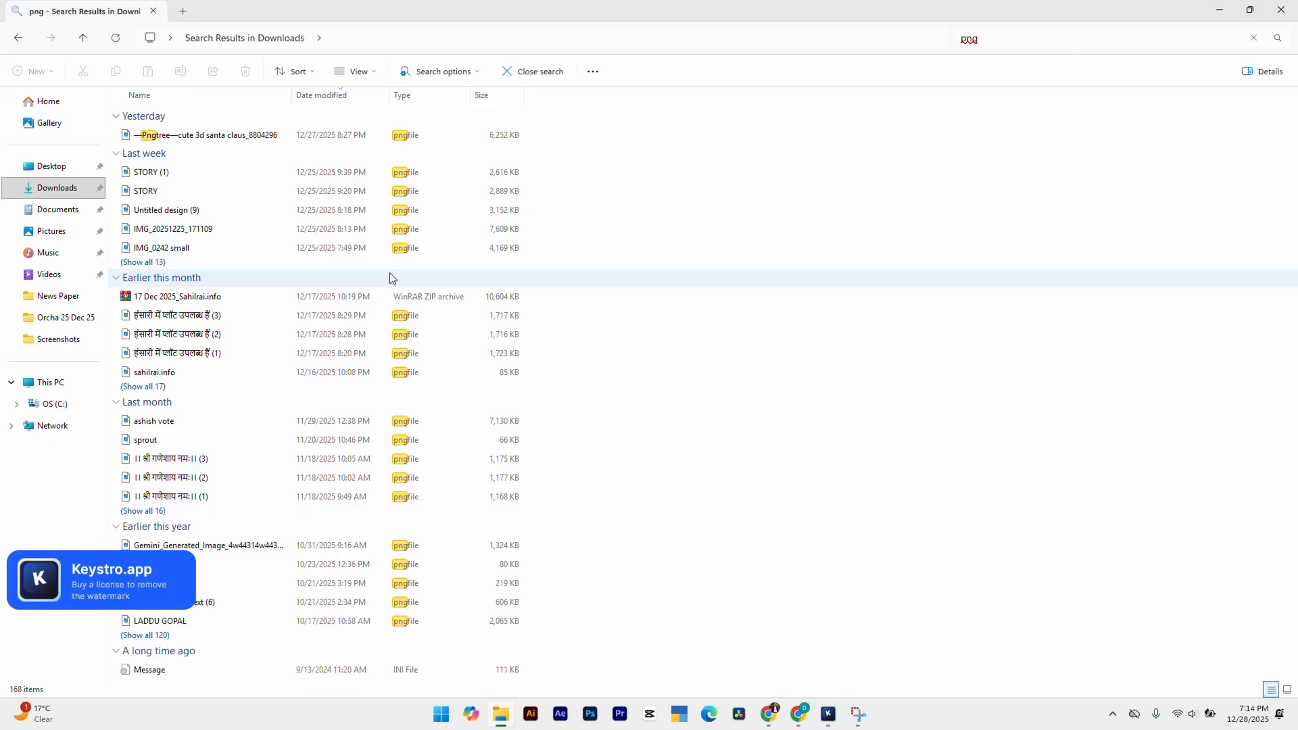
Display the Downloads search results as large icons and look through the thumbnails for a school girl image.
left_click(358, 72)
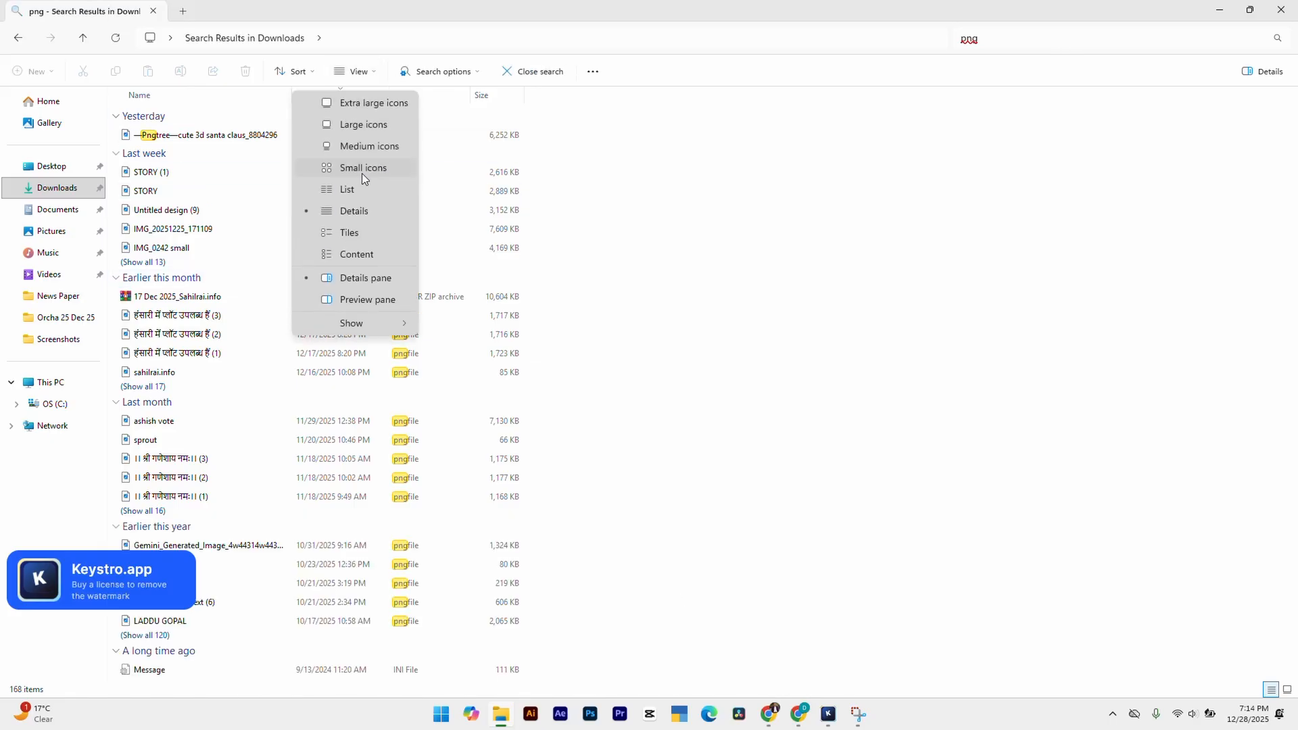
left_click(349, 128)
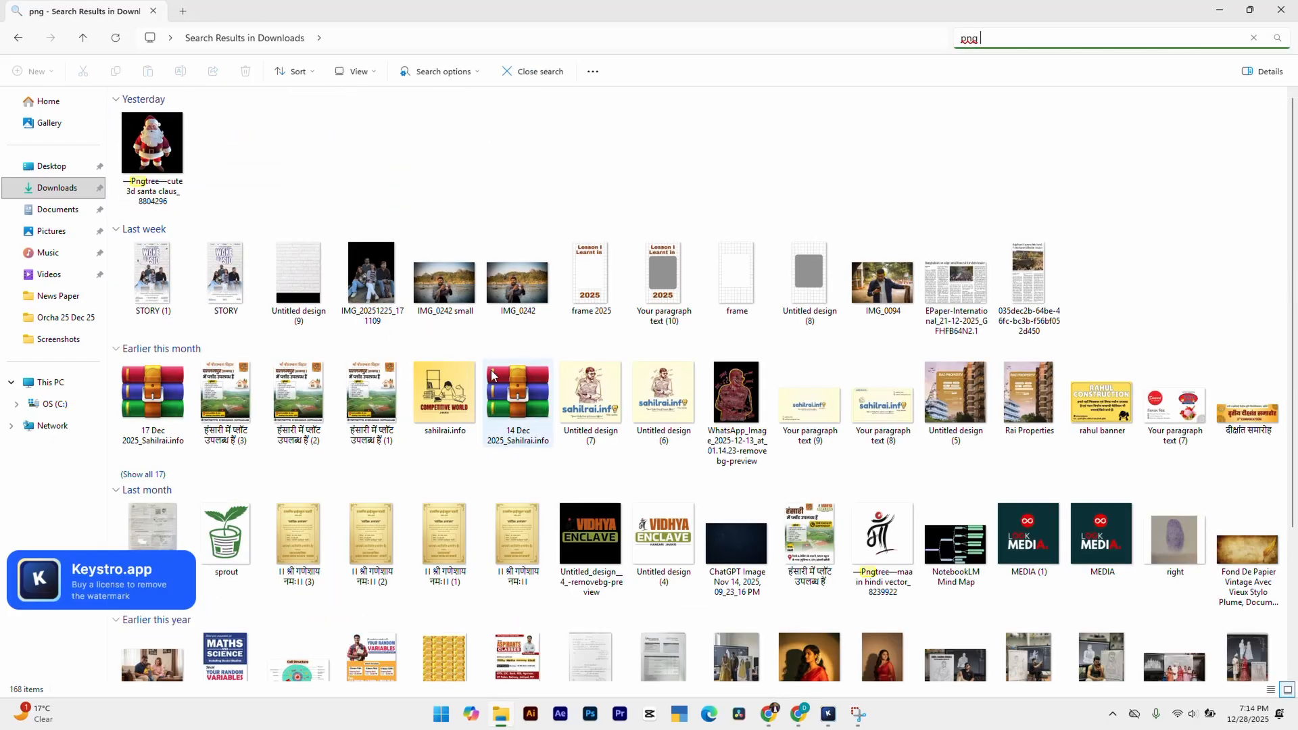
scroll(492, 377, "down", 2)
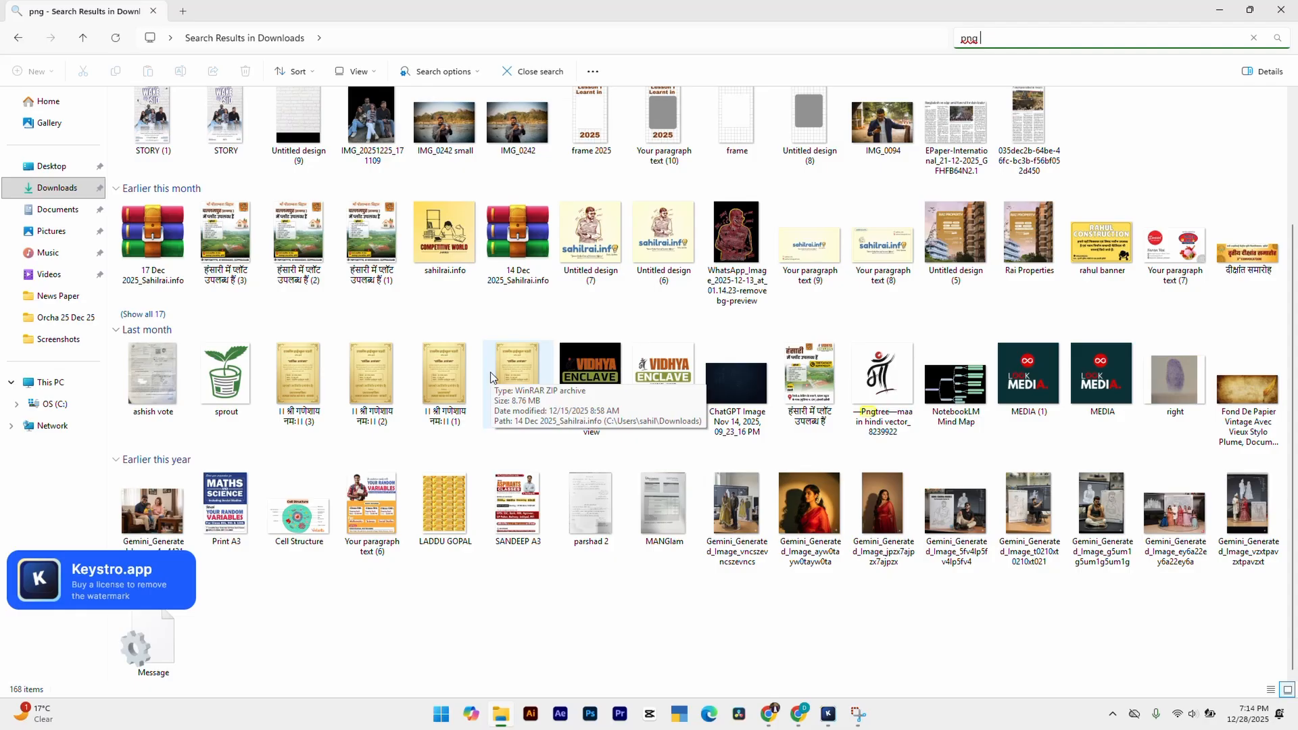
scroll(492, 377, "up", 2)
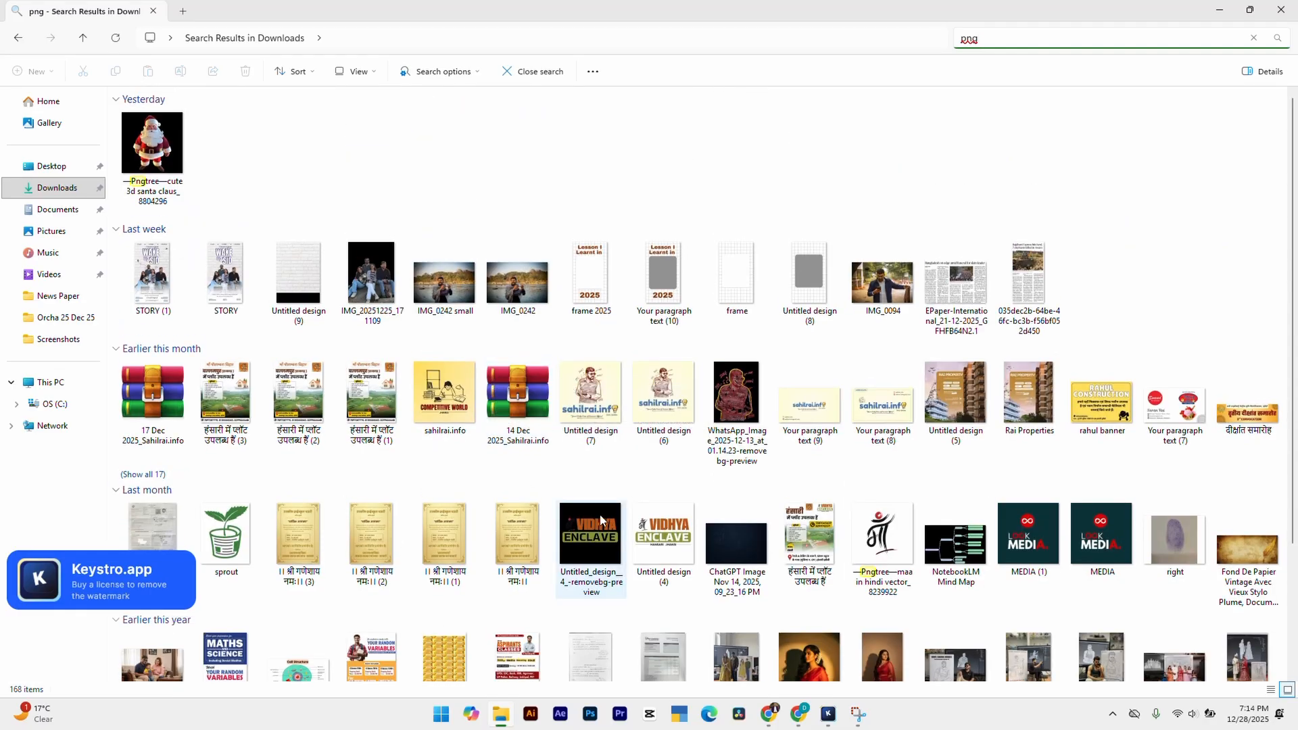
scroll(642, 535, "down", 2)
scroll(643, 534, "down", 1)
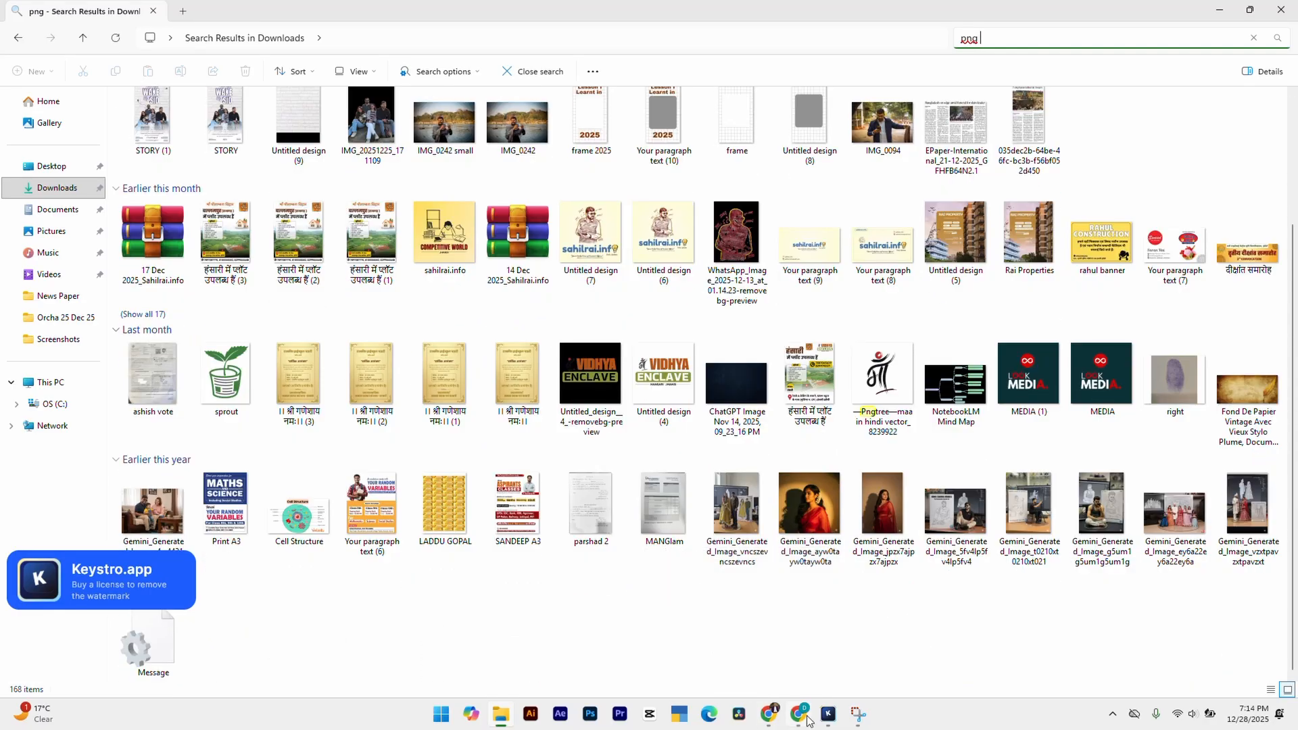
Switch back to the Pngfile page in Chrome and download the young Indian school girl image at 960x1408.
left_click(801, 717)
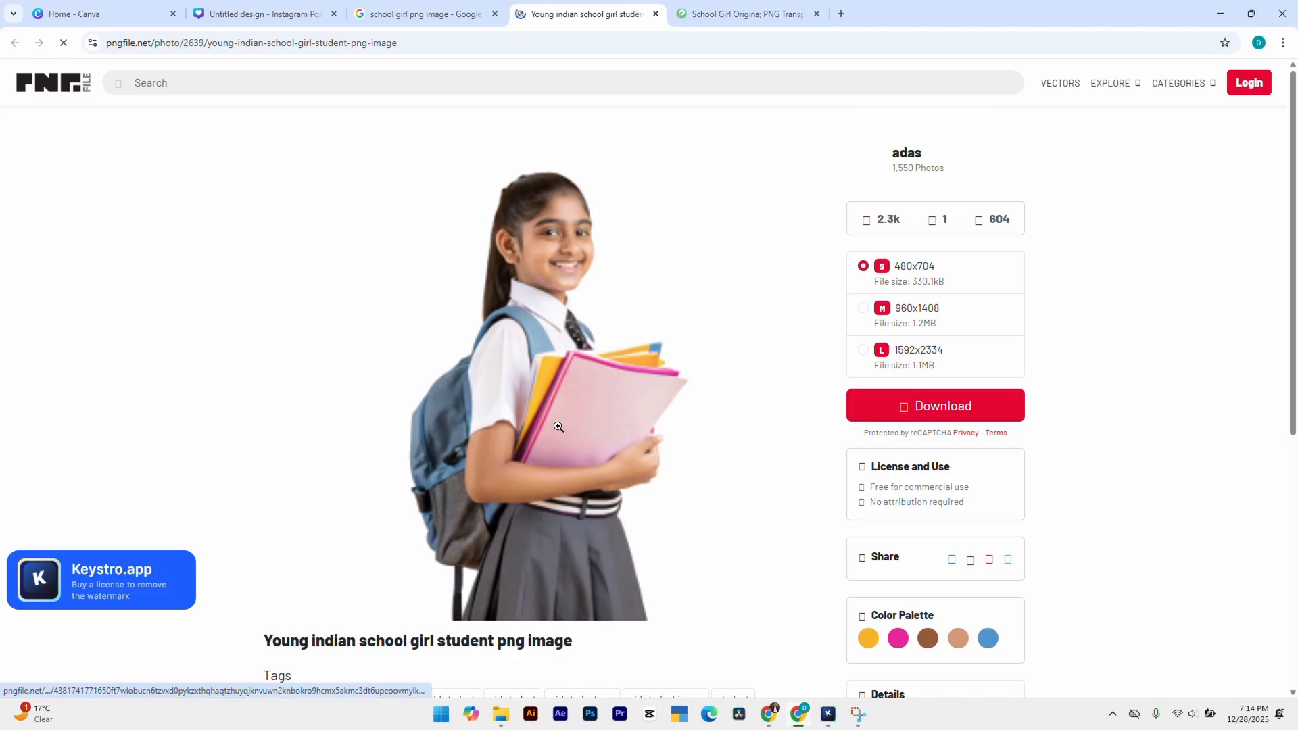
scroll(559, 426, "down", 1)
scroll(558, 426, "up", 1)
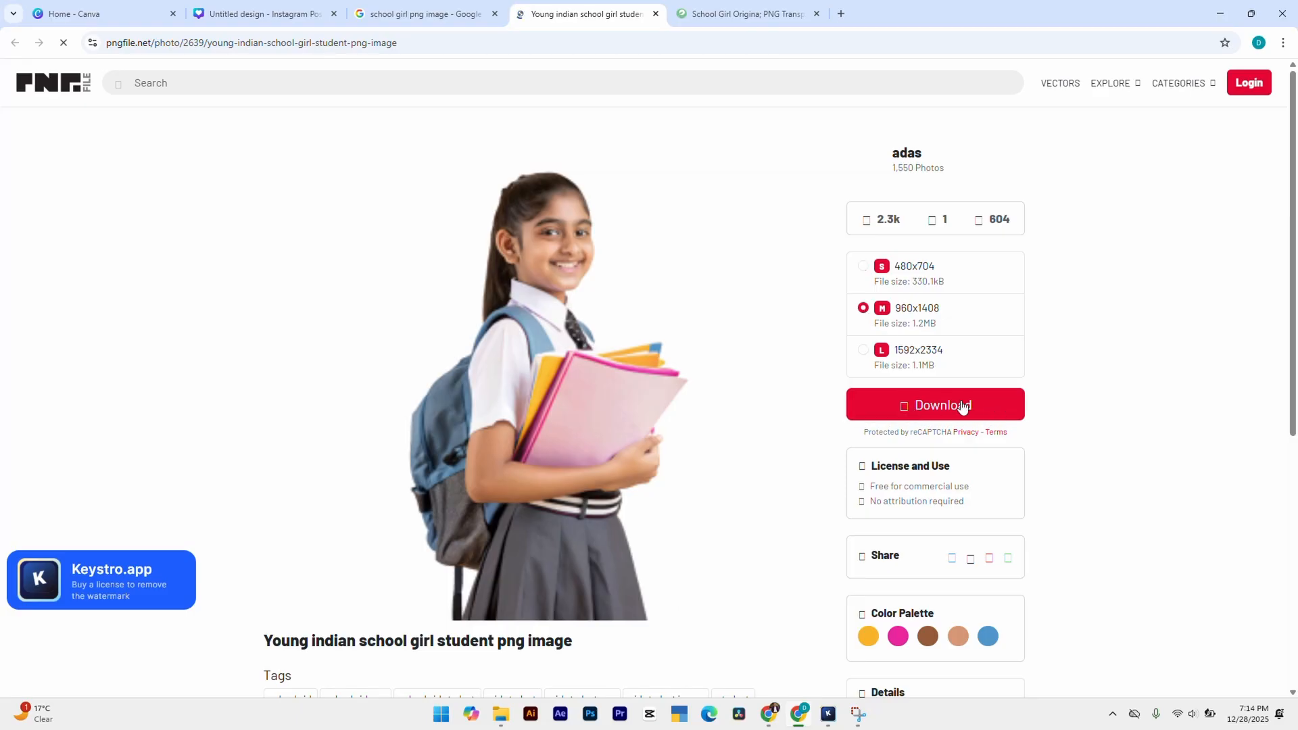
scroll(956, 407, "down", 3)
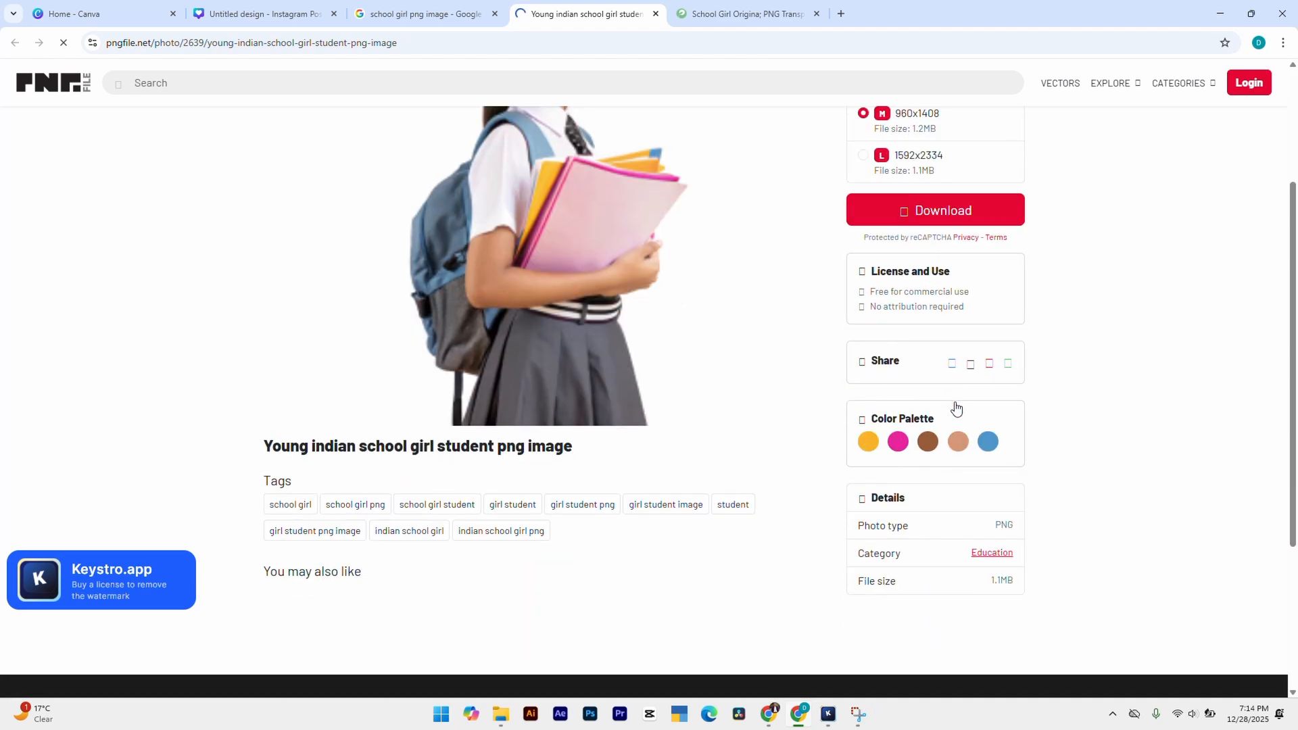
scroll(956, 407, "up", 3)
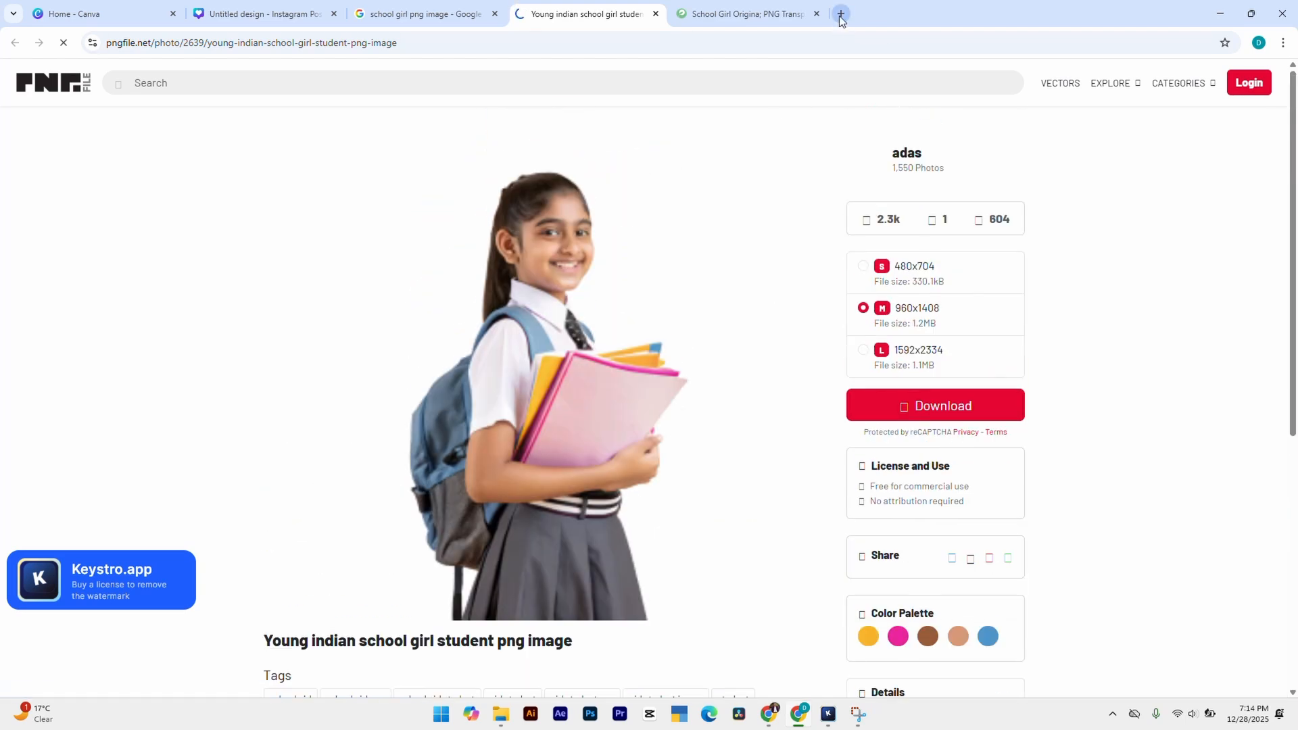
Search Pngtree's PNG images for the corrected query "school girl original" and dismiss the promotional offer.
left_click(747, 13)
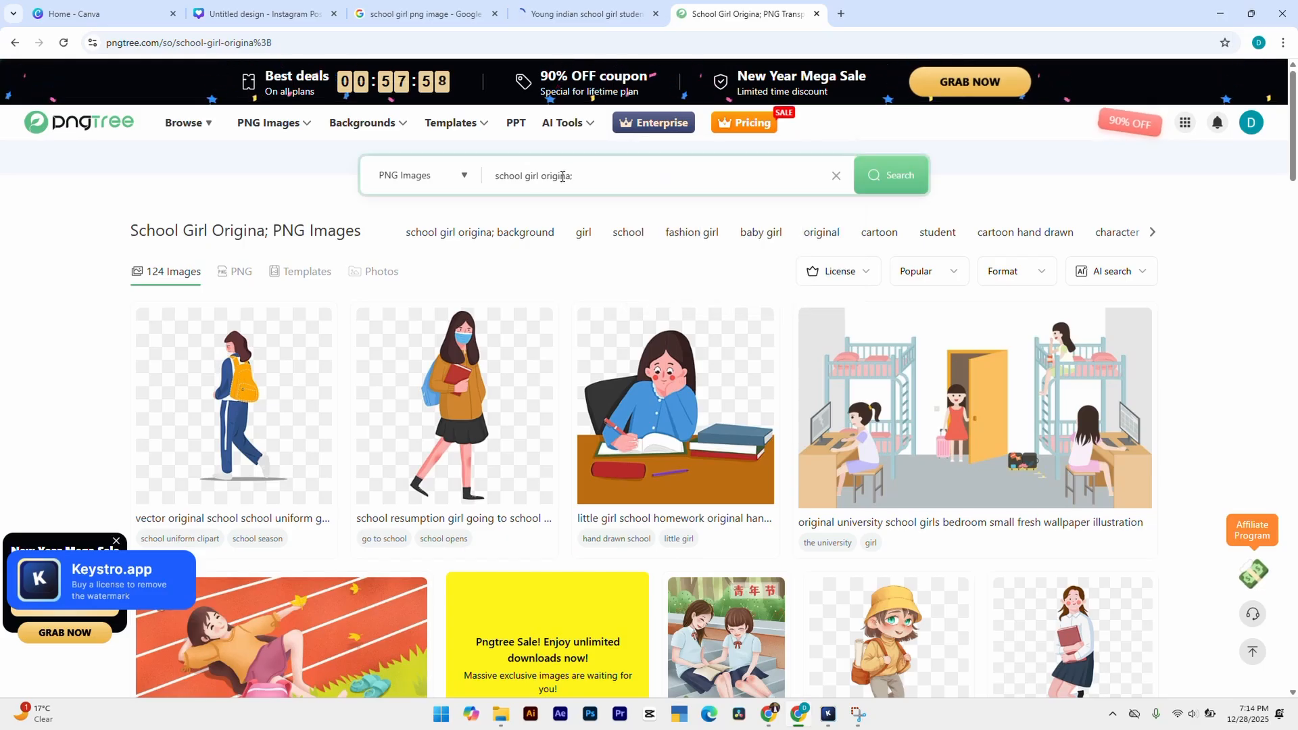
left_click(579, 175)
key("BackSpace")
type("l")
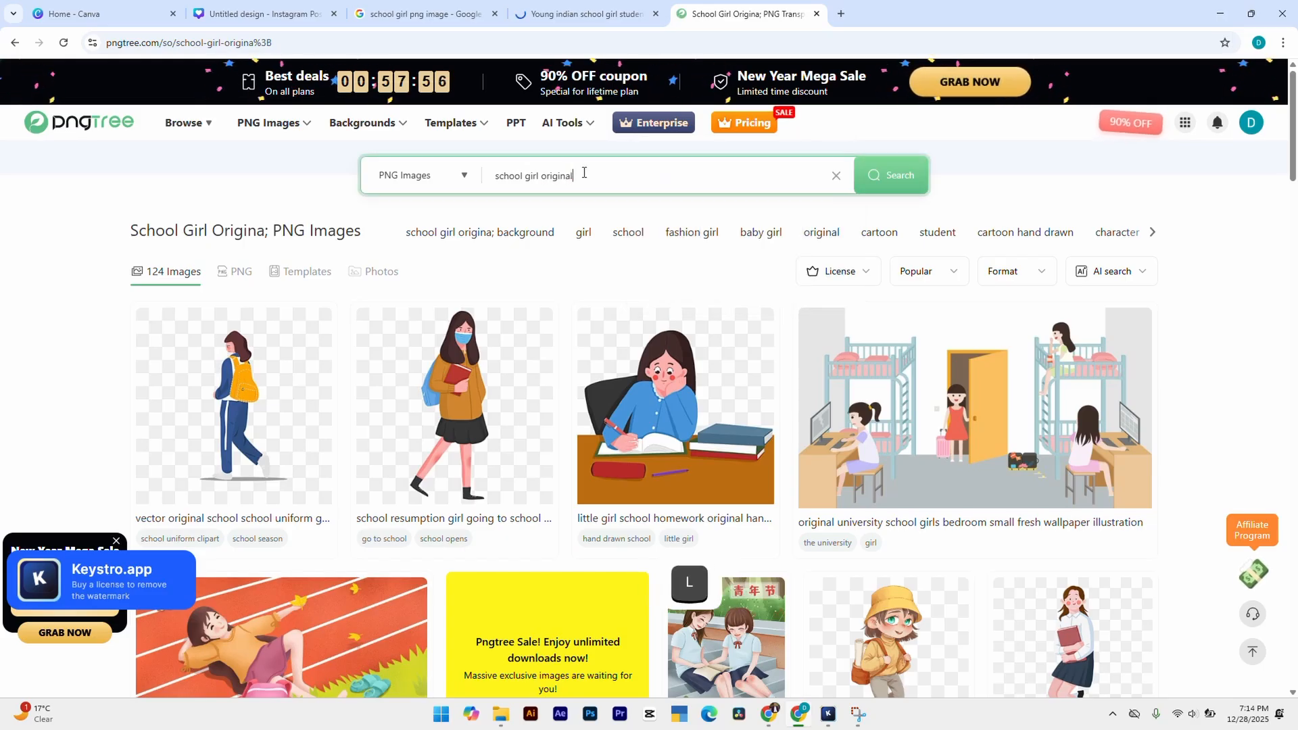
key("Return")
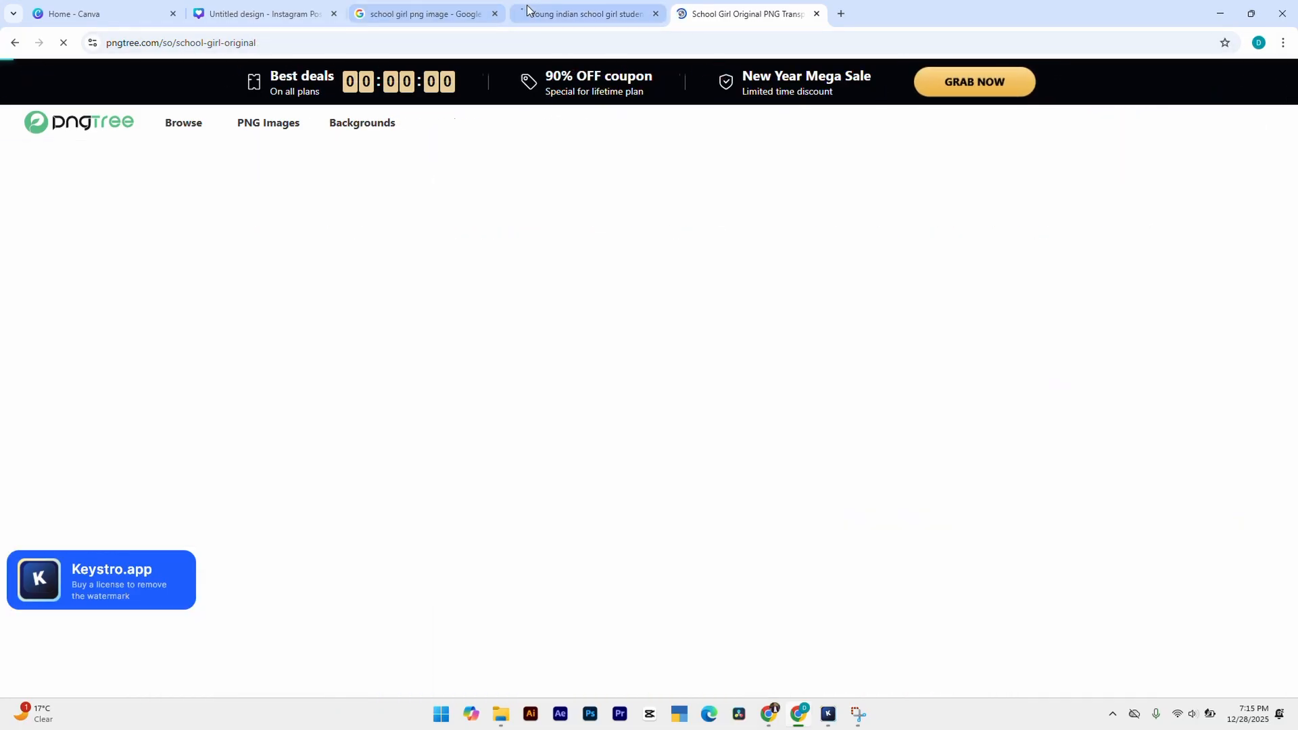
left_click(583, 14)
left_click(751, 11)
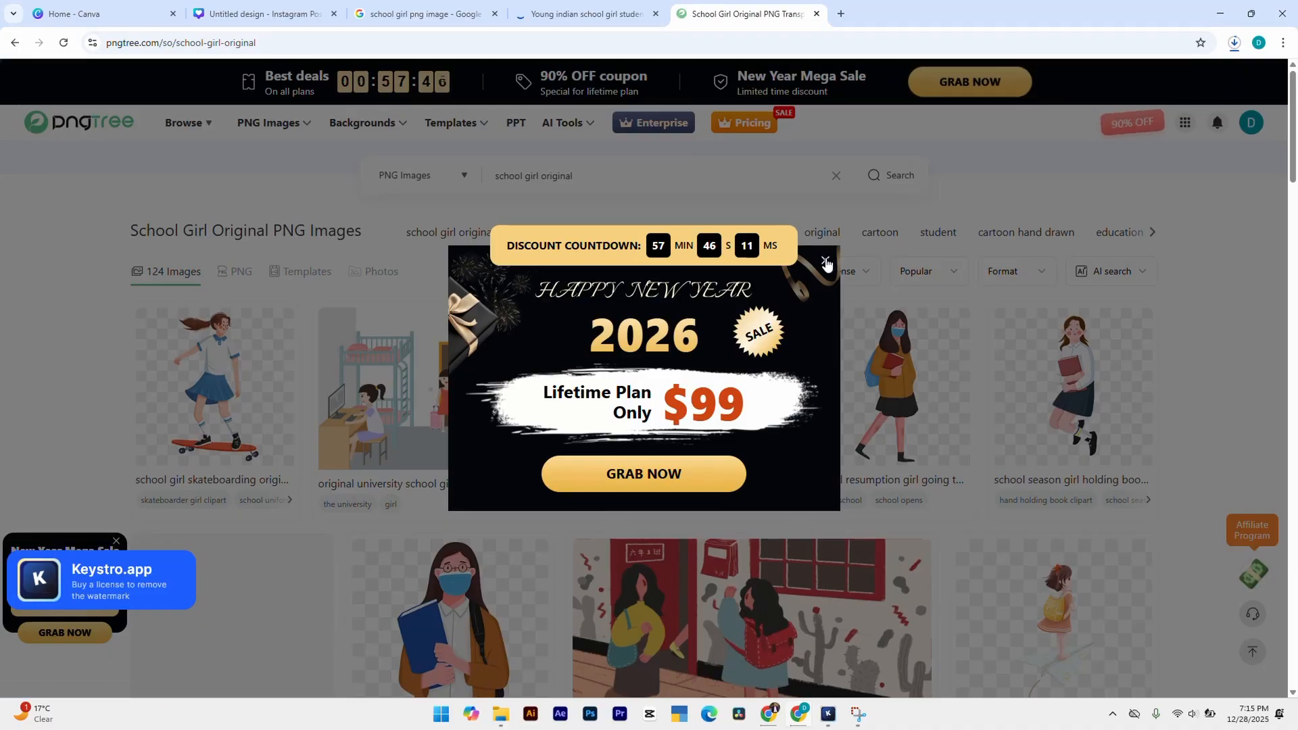
left_click(826, 264)
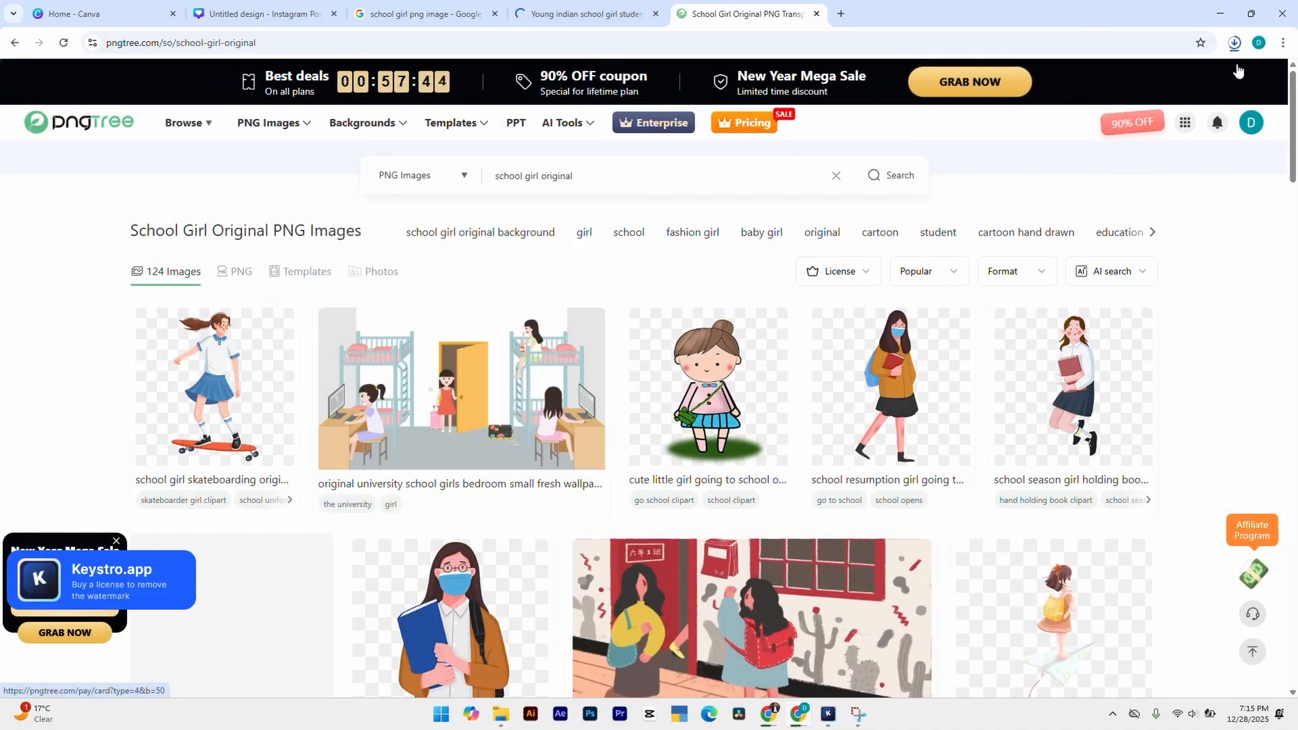
Switch to the Canva design and insert the downloaded school girl image from the recent downloads onto page 2.
left_click(1234, 42)
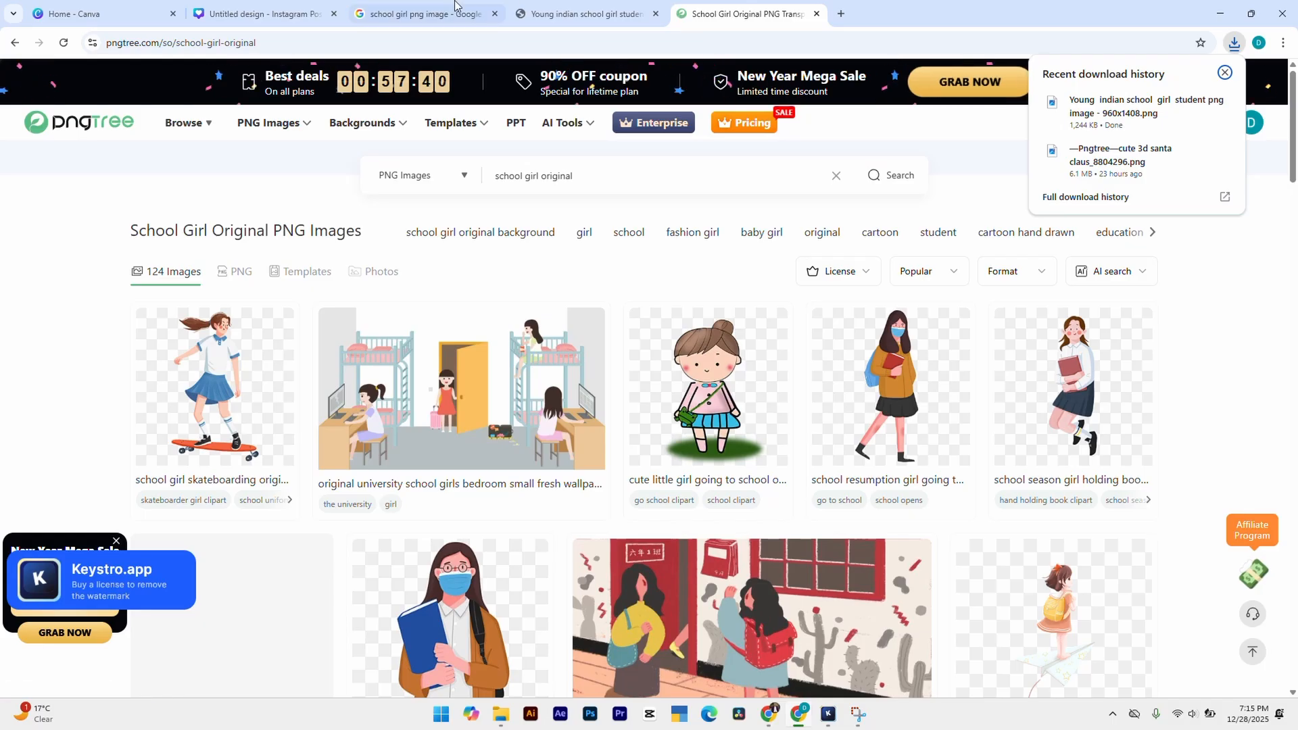
left_click(287, 5)
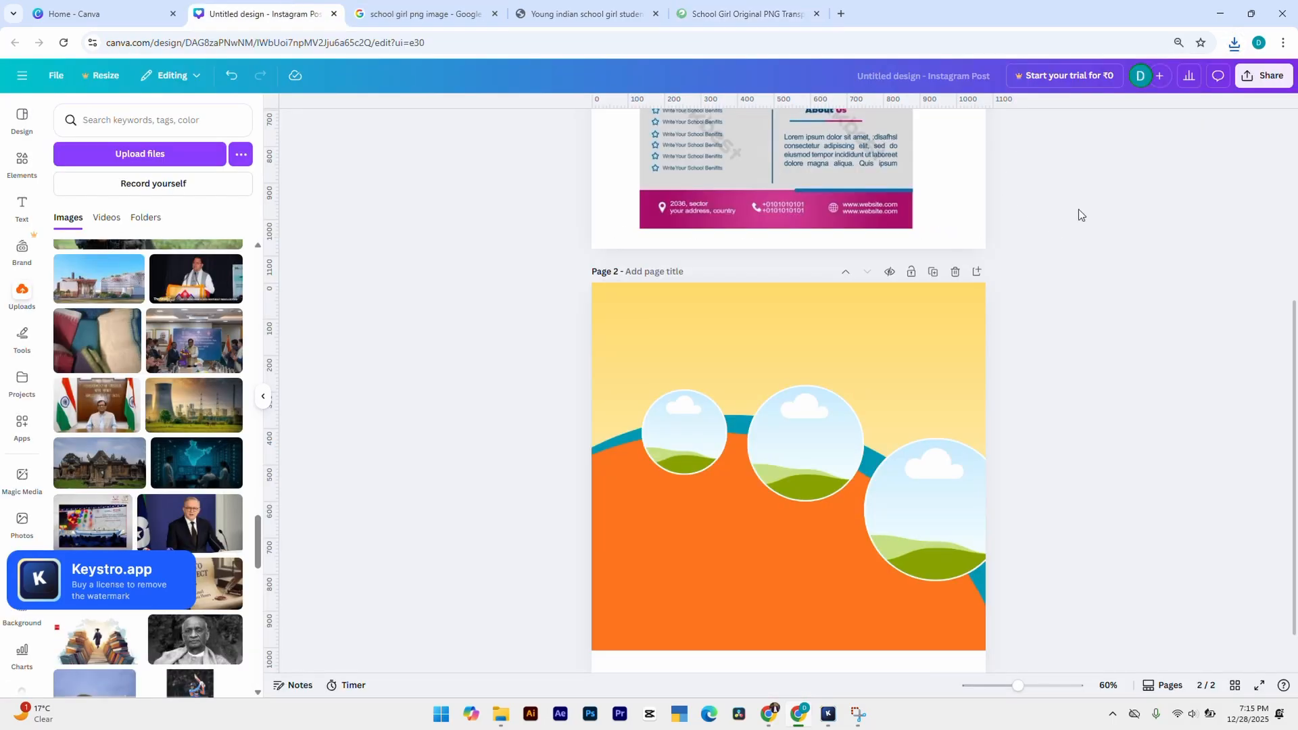
left_click(1233, 51)
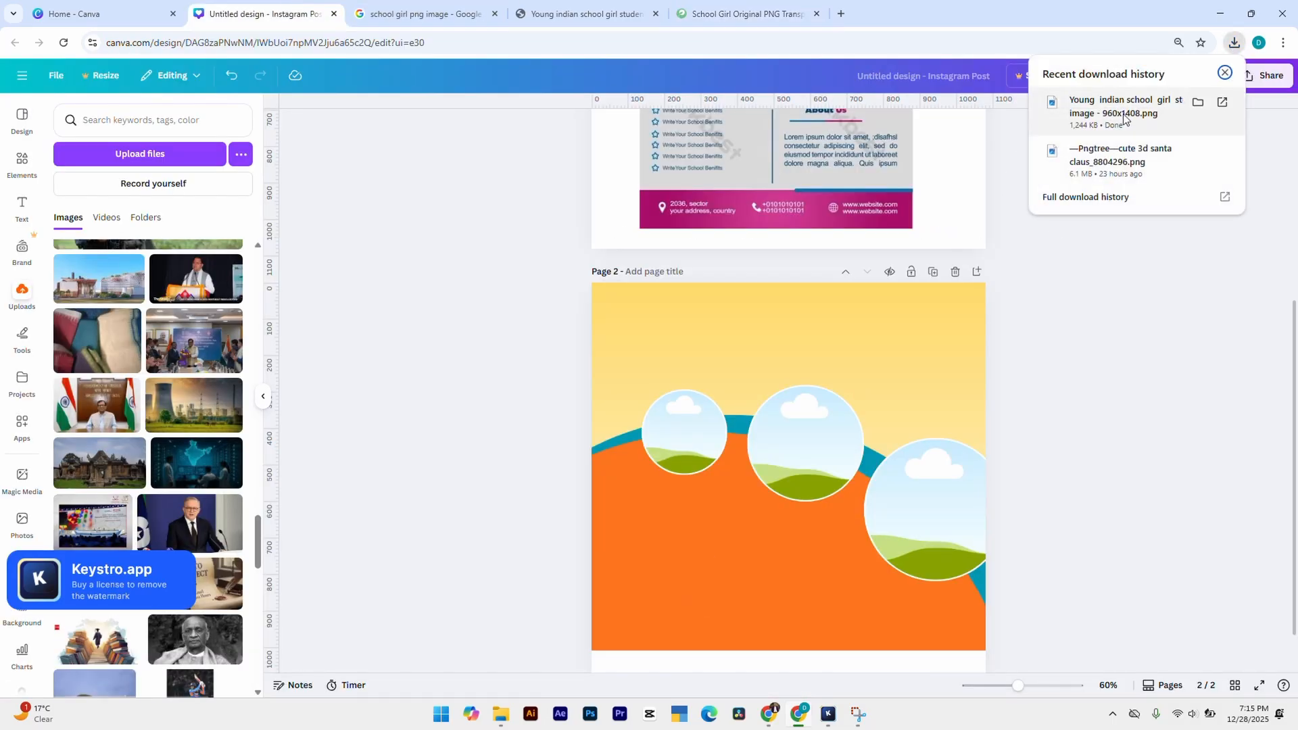
left_click_drag(1124, 118, 806, 379)
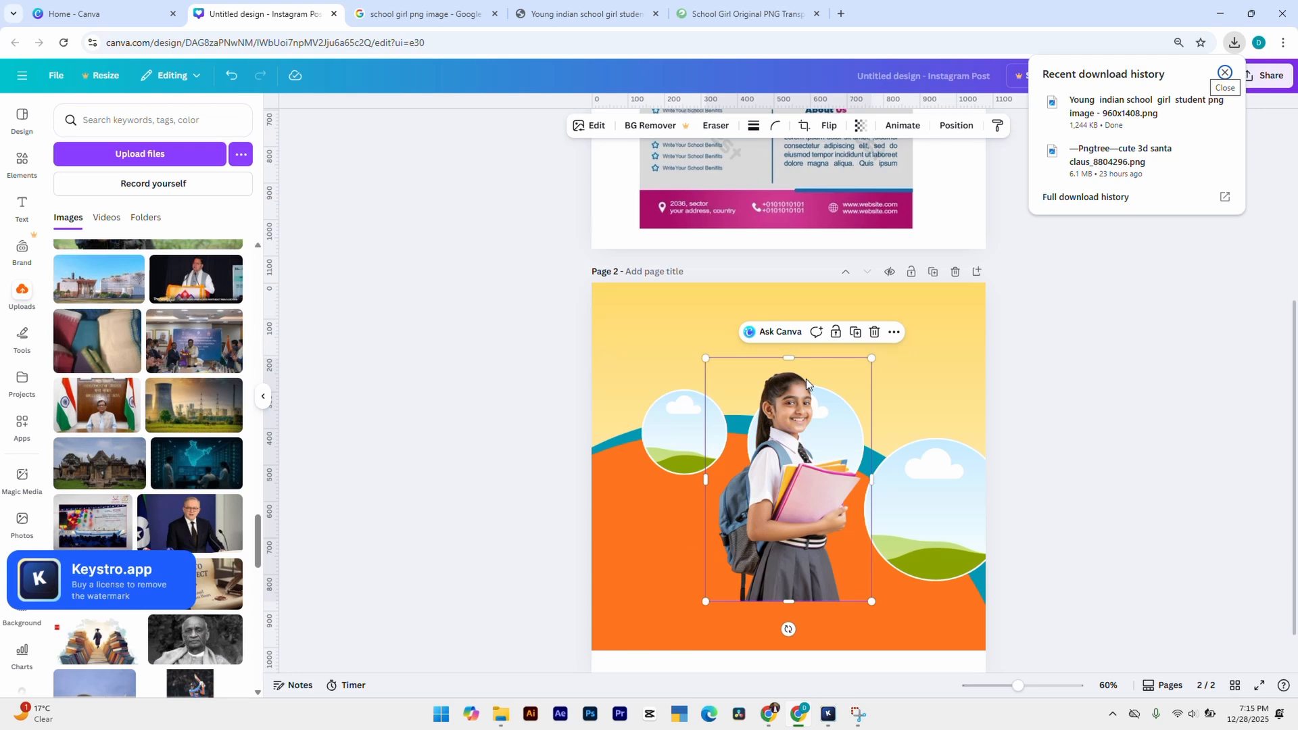
left_click(1073, 378)
Shrink the school girl image and move it to the upper right area of page 2.
left_click_drag(798, 476, 758, 562)
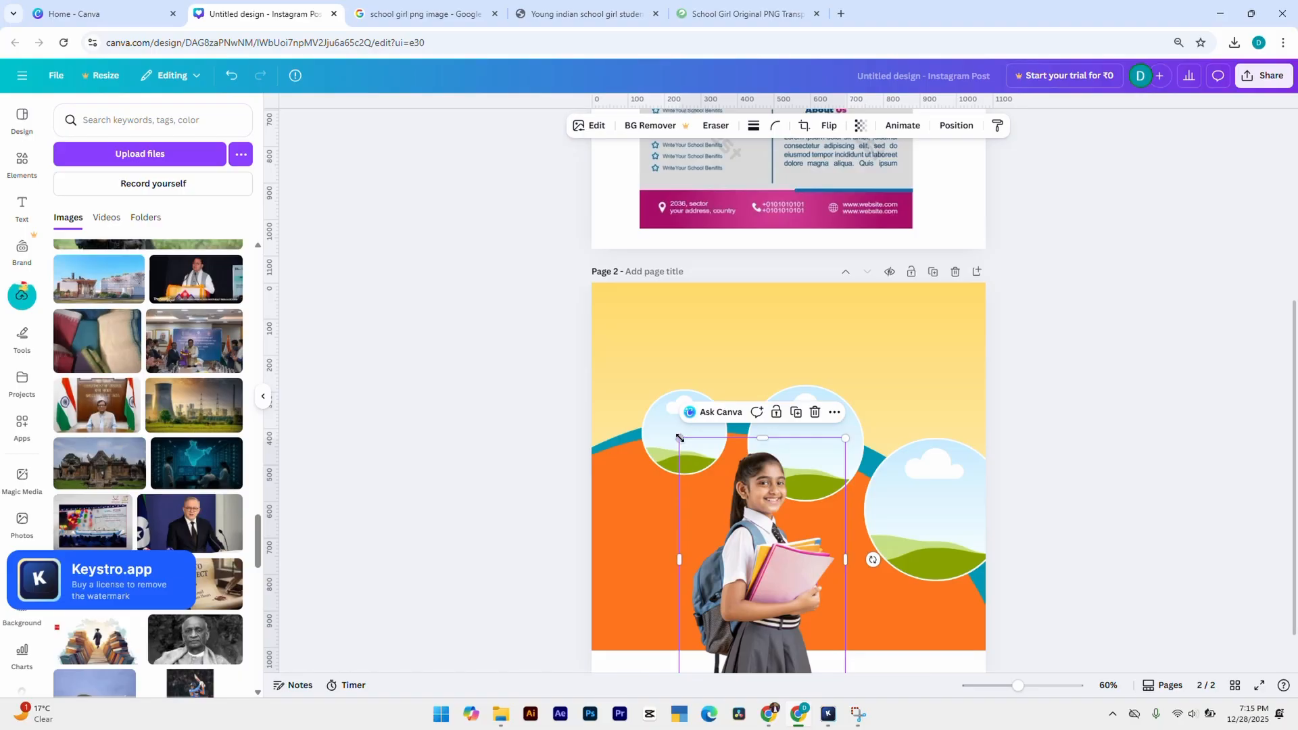
left_click_drag(679, 438, 726, 494)
left_click_drag(758, 534, 864, 380)
left_click(637, 539)
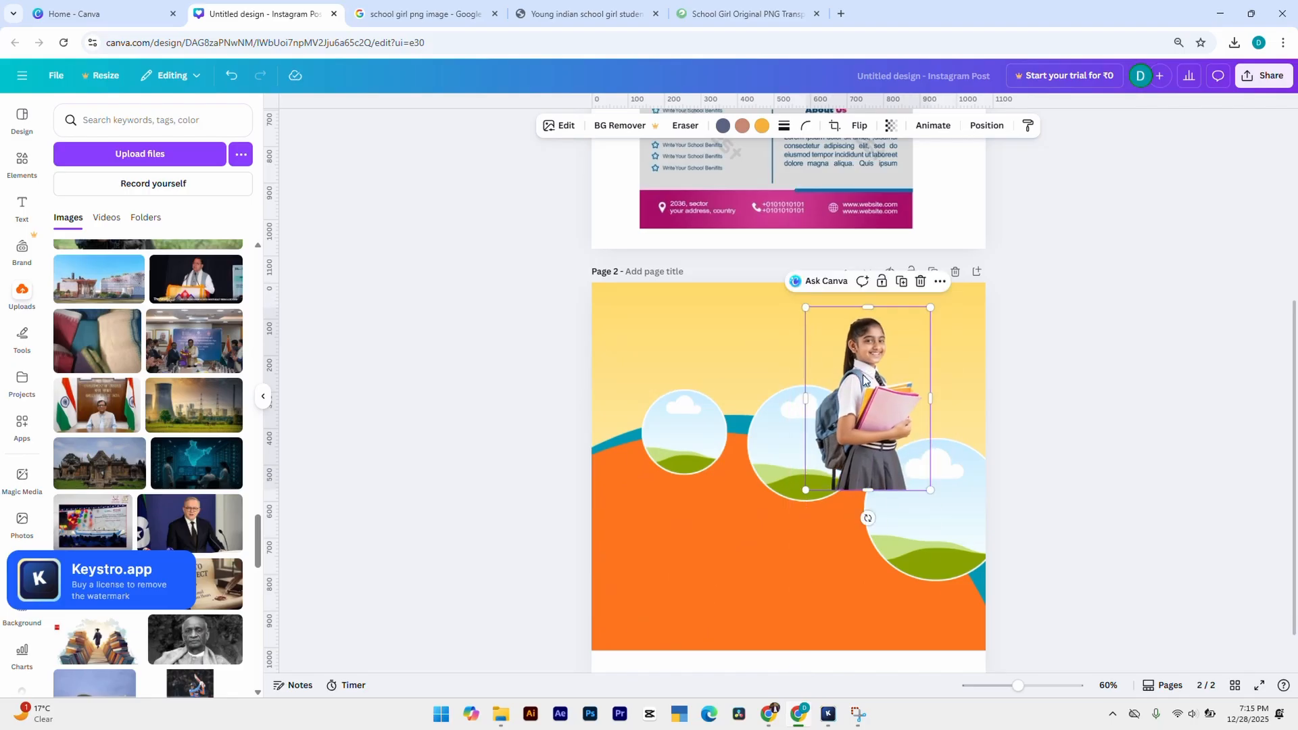
Work full screen with the side panel hidden and park the girl image partly off page 2's upper-right corner.
key("F11")
key("ctrl+/")
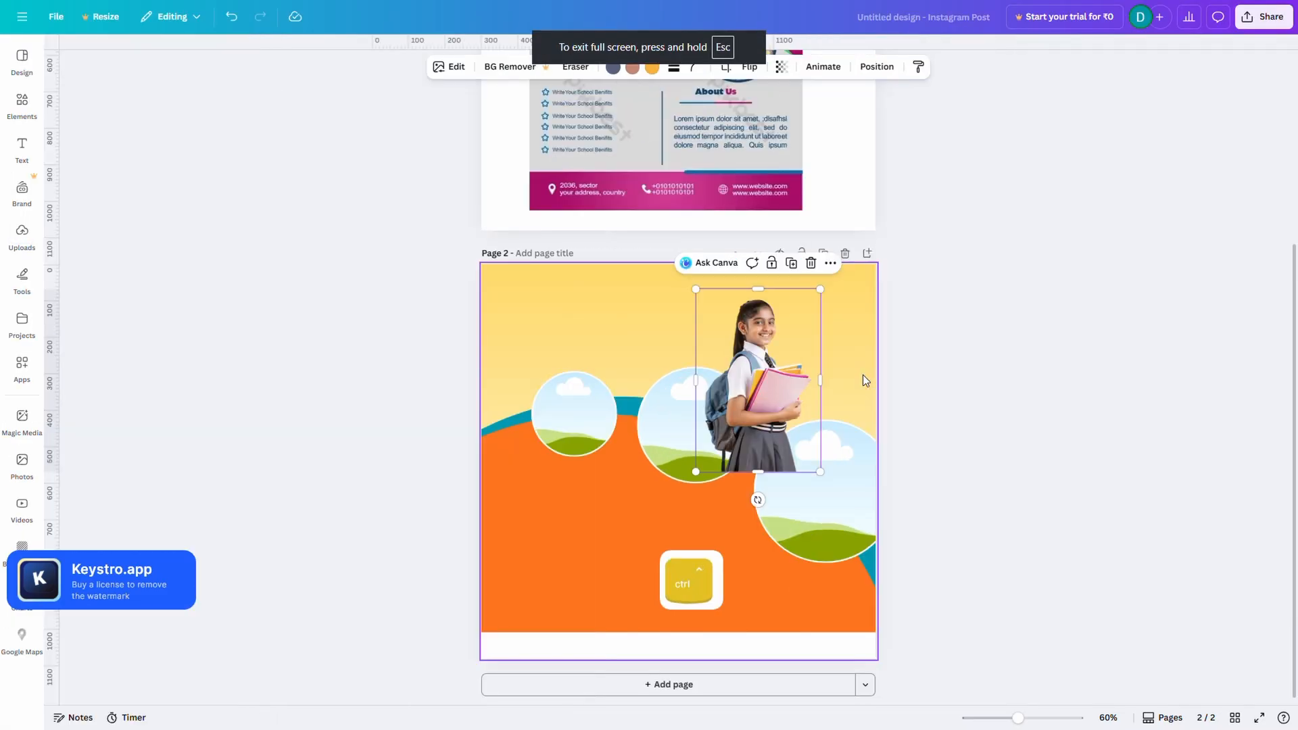
scroll(863, 374, "up", 5, "ctrl")
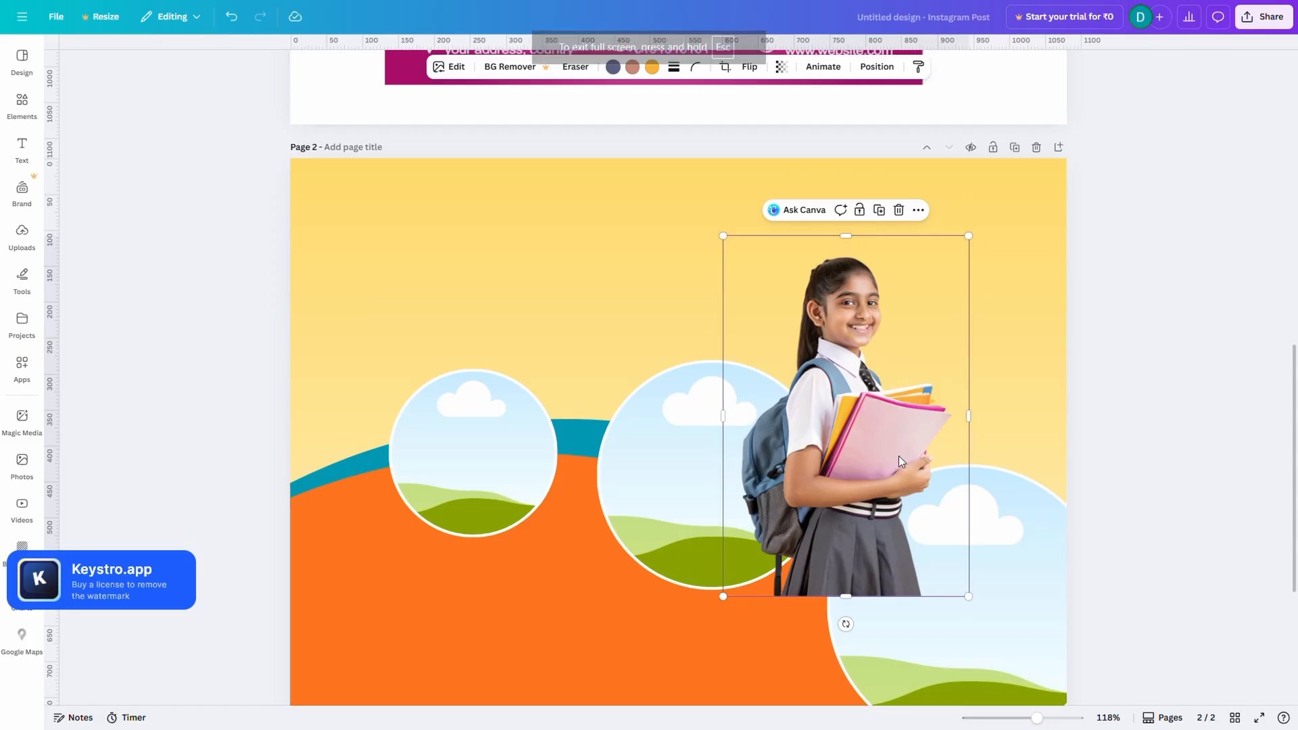
left_click_drag(841, 515, 956, 261)
Select the three circular photo frames together with the orange and teal curved shapes and lock them.
scroll(956, 261, "down", 5, "ctrl")
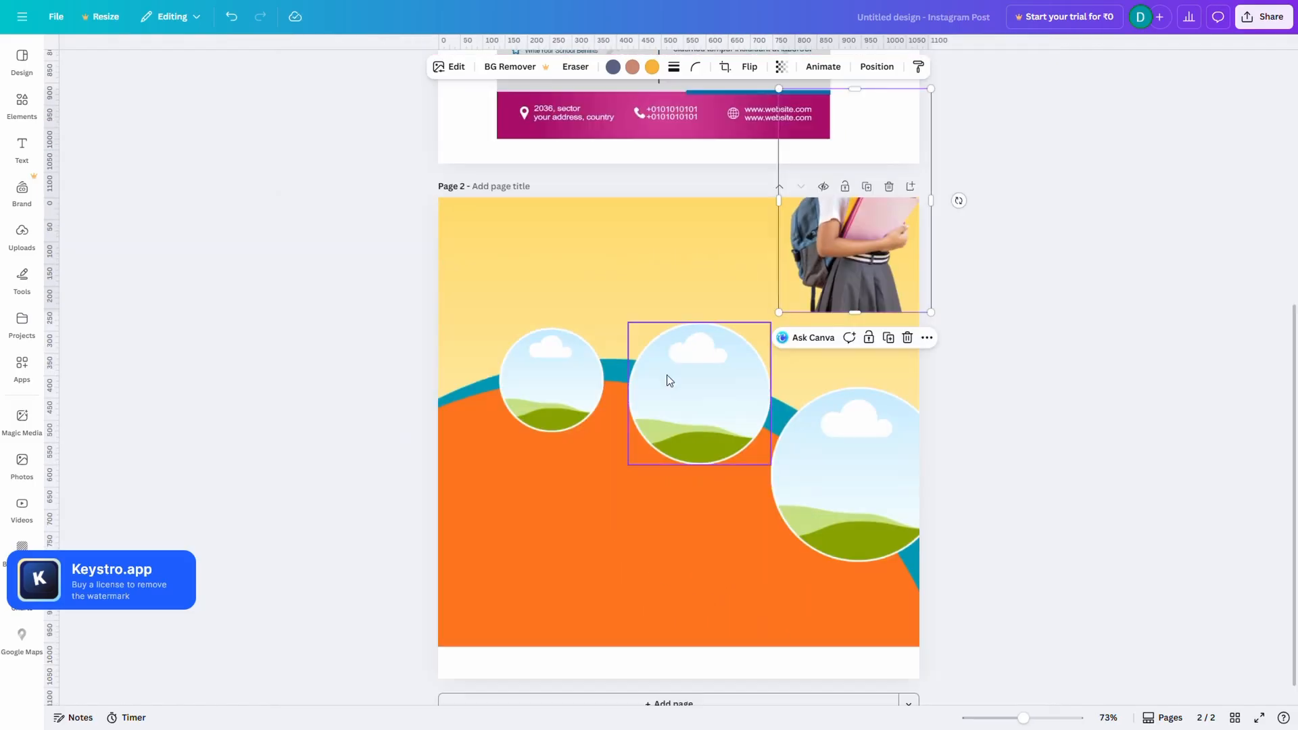
left_click_drag(377, 337, 879, 530)
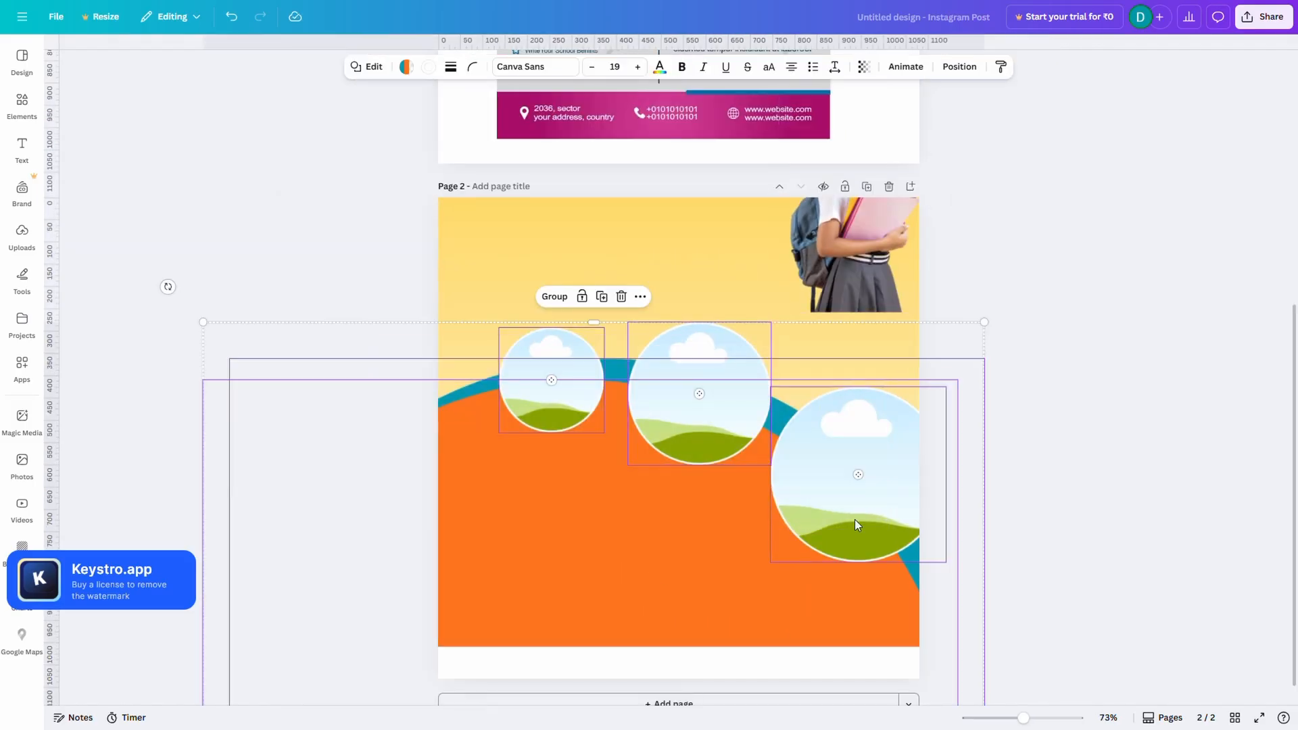
left_click(584, 298)
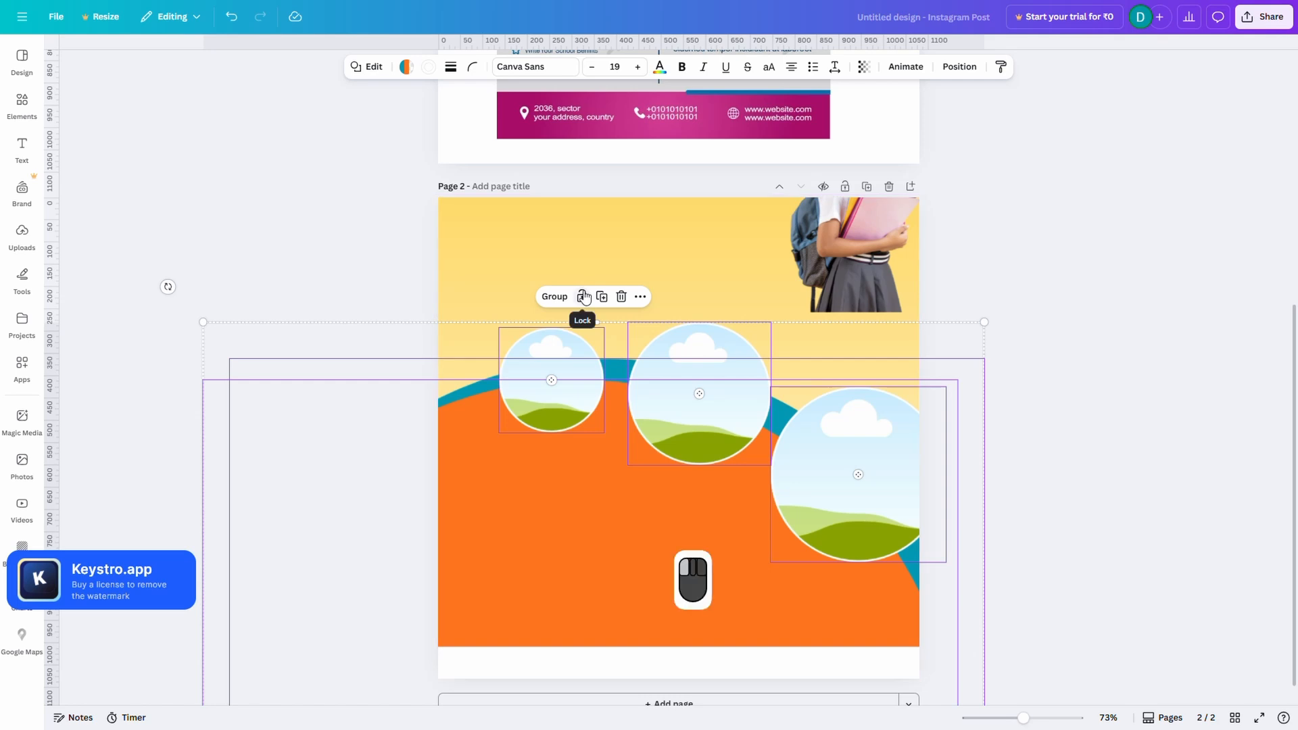
Try the girl image at different sizes over the page's left side, leave it slightly larger, and park it back at the upper-right corner.
left_click(360, 282)
left_click_drag(841, 252, 527, 343)
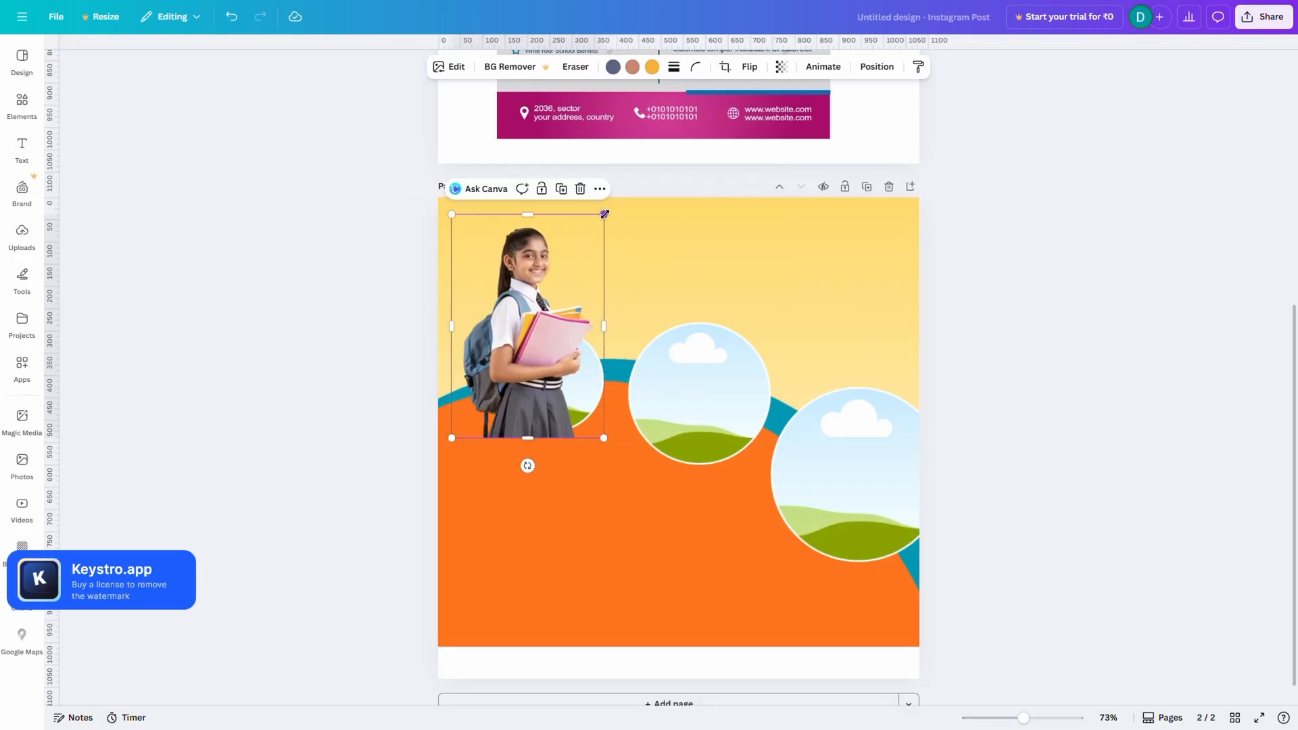
left_click_drag(605, 212, 624, 165)
left_click_drag(569, 294, 542, 352)
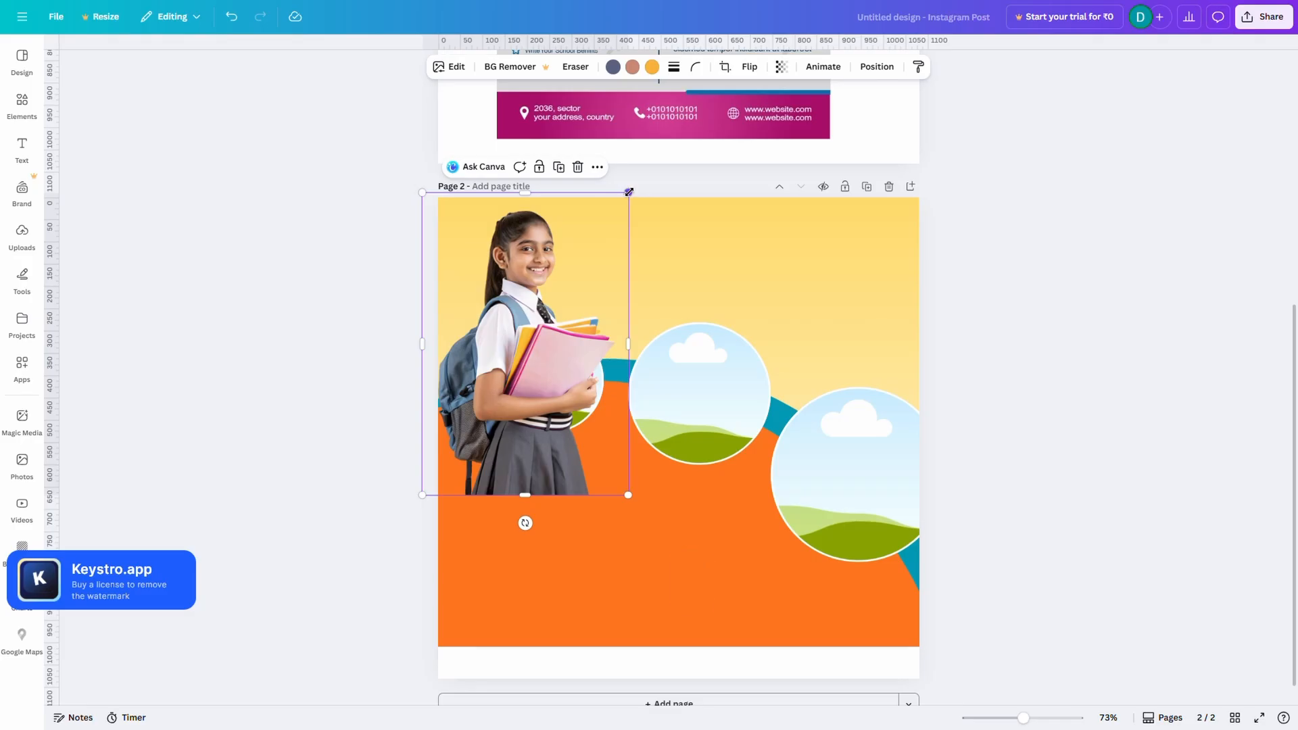
left_click_drag(629, 192, 580, 261)
left_click_drag(538, 361, 894, 196)
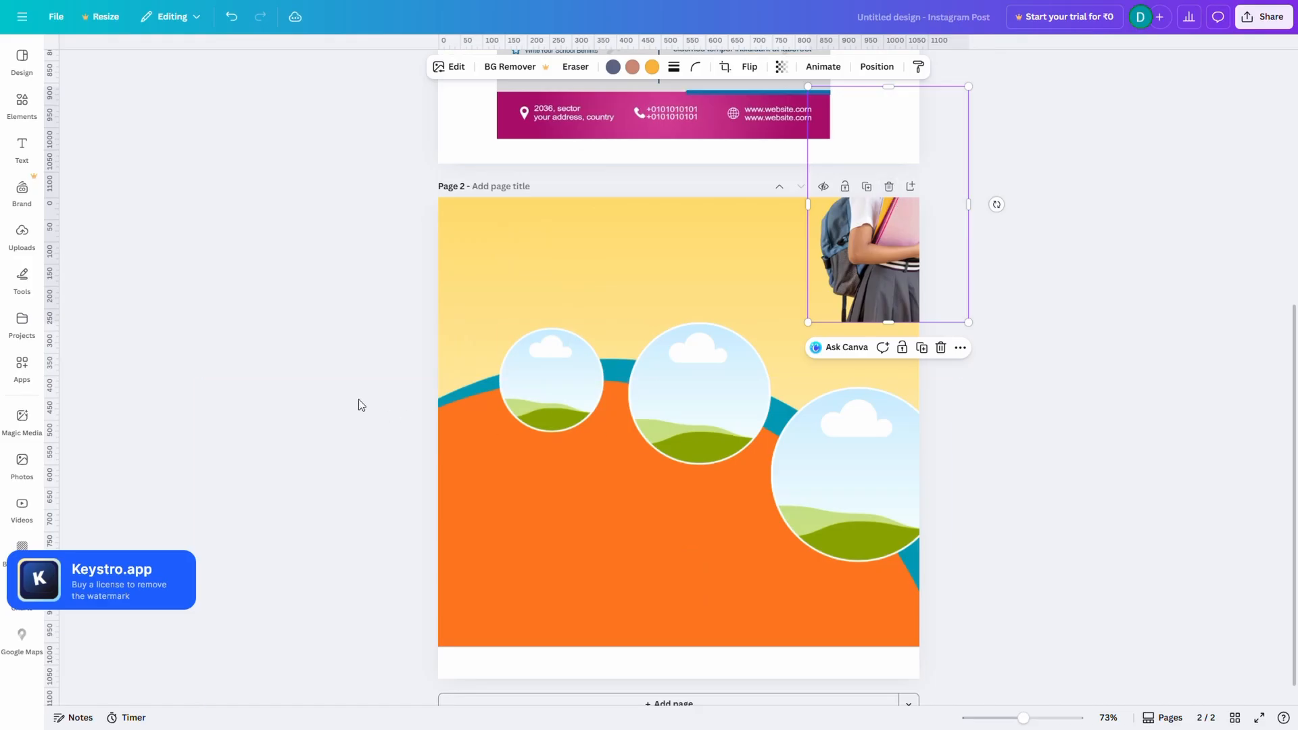
Unlock the small and medium circular photo frames on page 2 and show the page's layer list.
left_click_drag(372, 356, 882, 554)
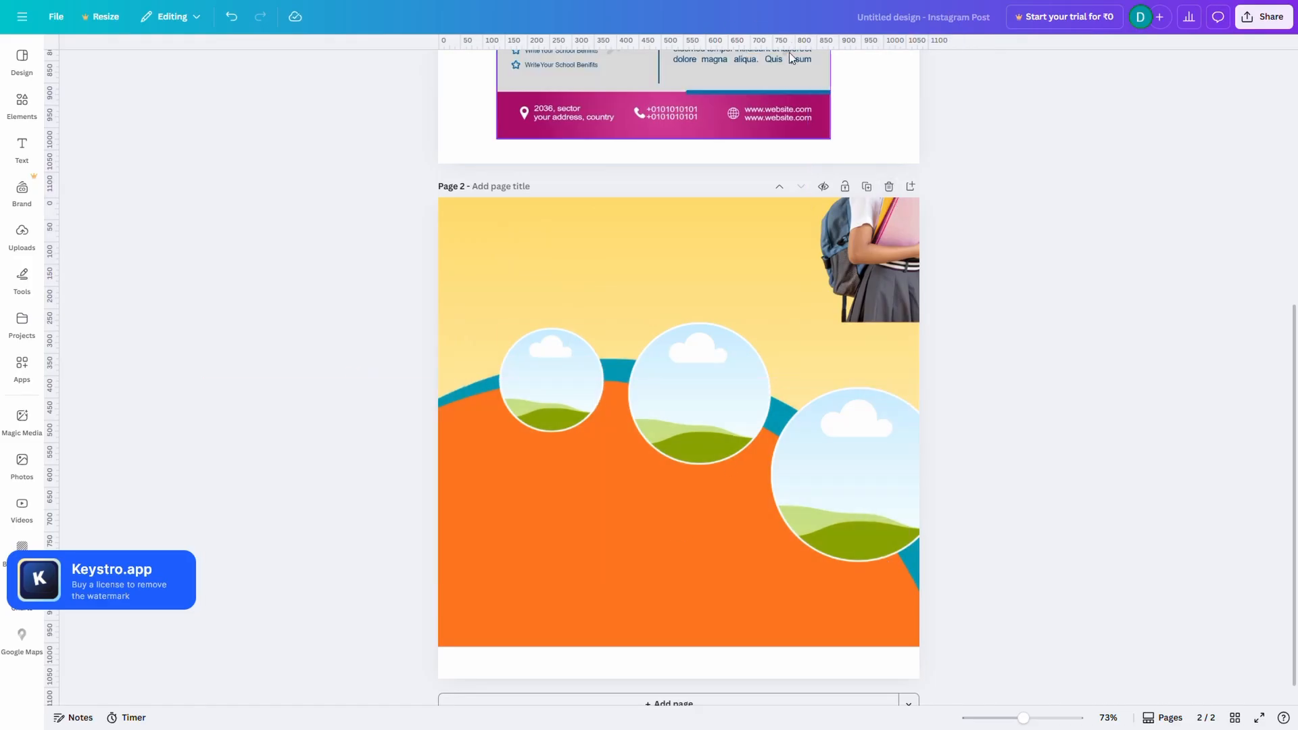
left_click(534, 405)
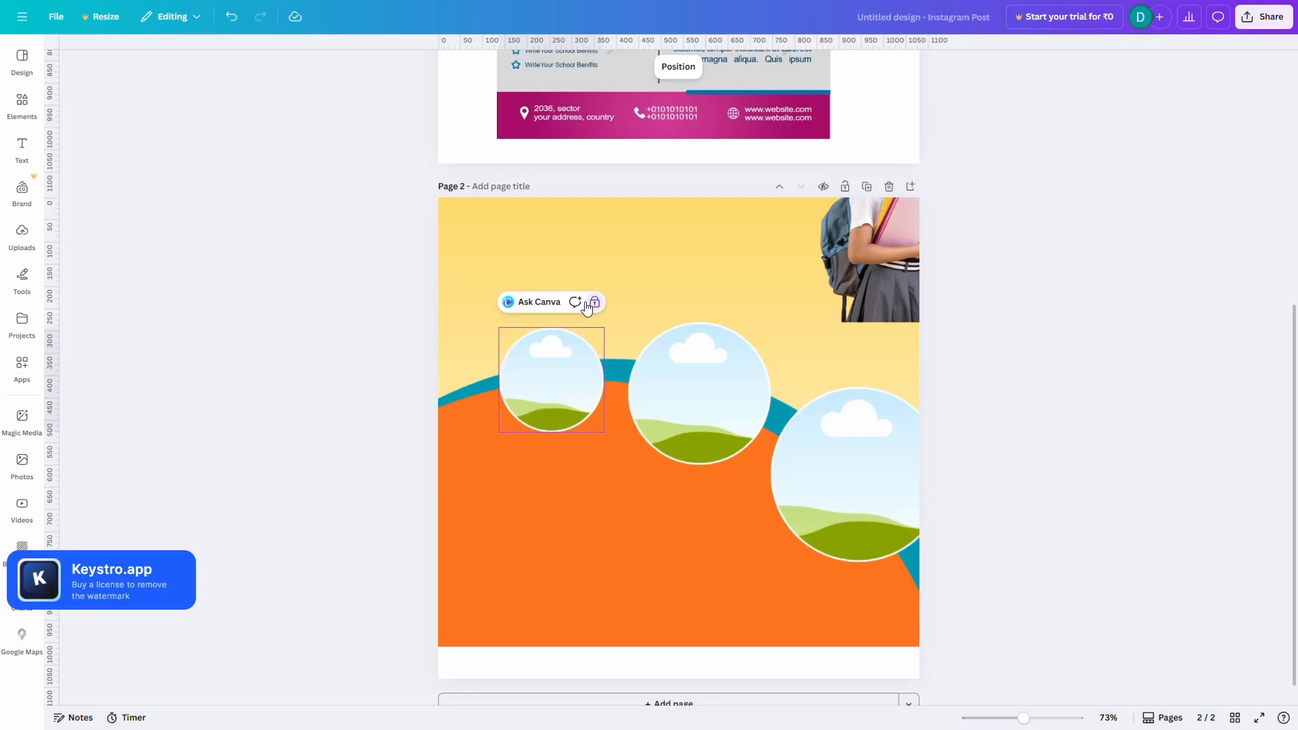
left_click(683, 374)
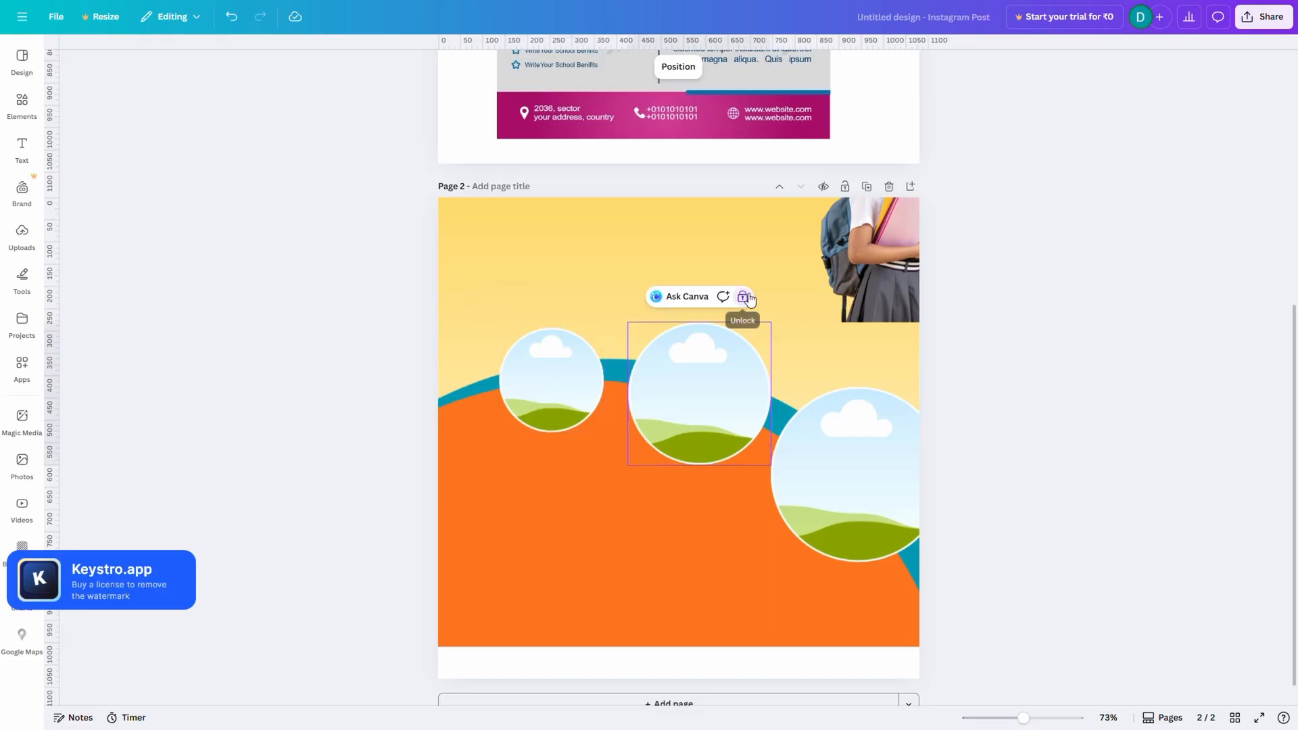
left_click(743, 297)
left_click(742, 67)
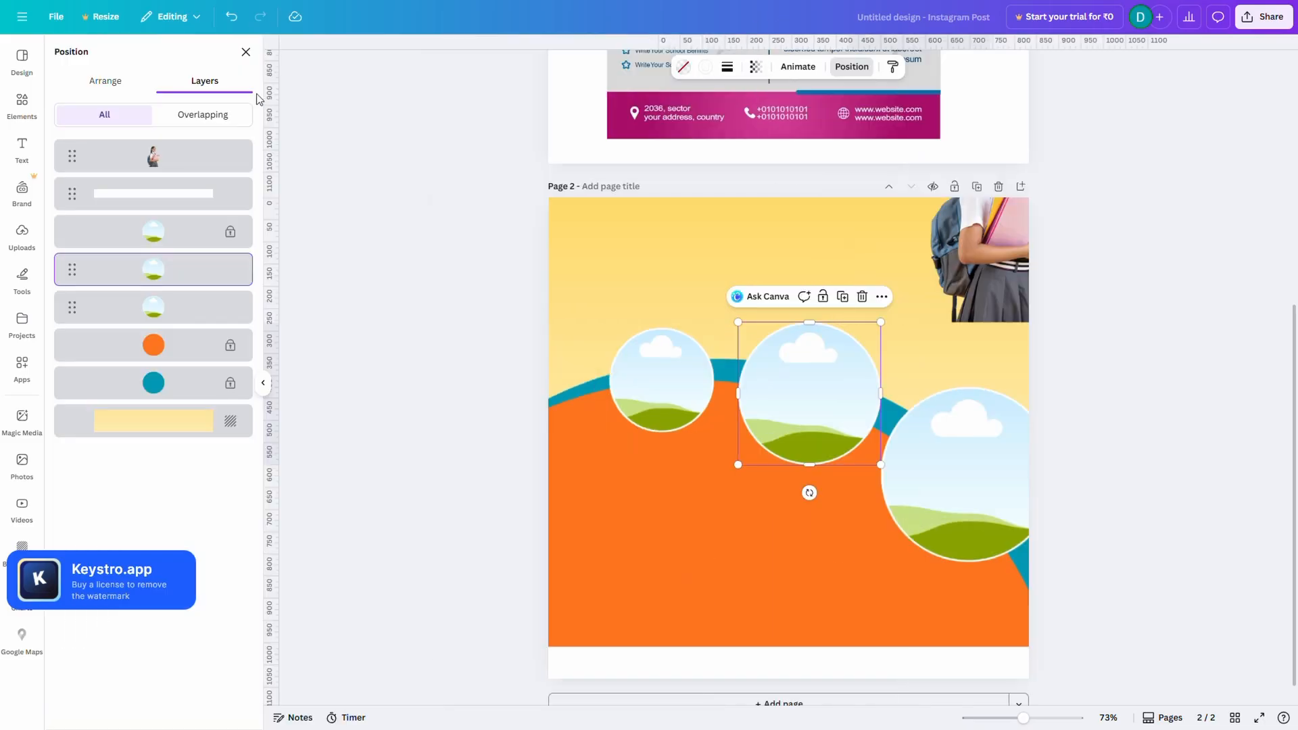
Select the largest circular frame together with the orange and teal curved shapes and unlock them.
left_click(174, 239)
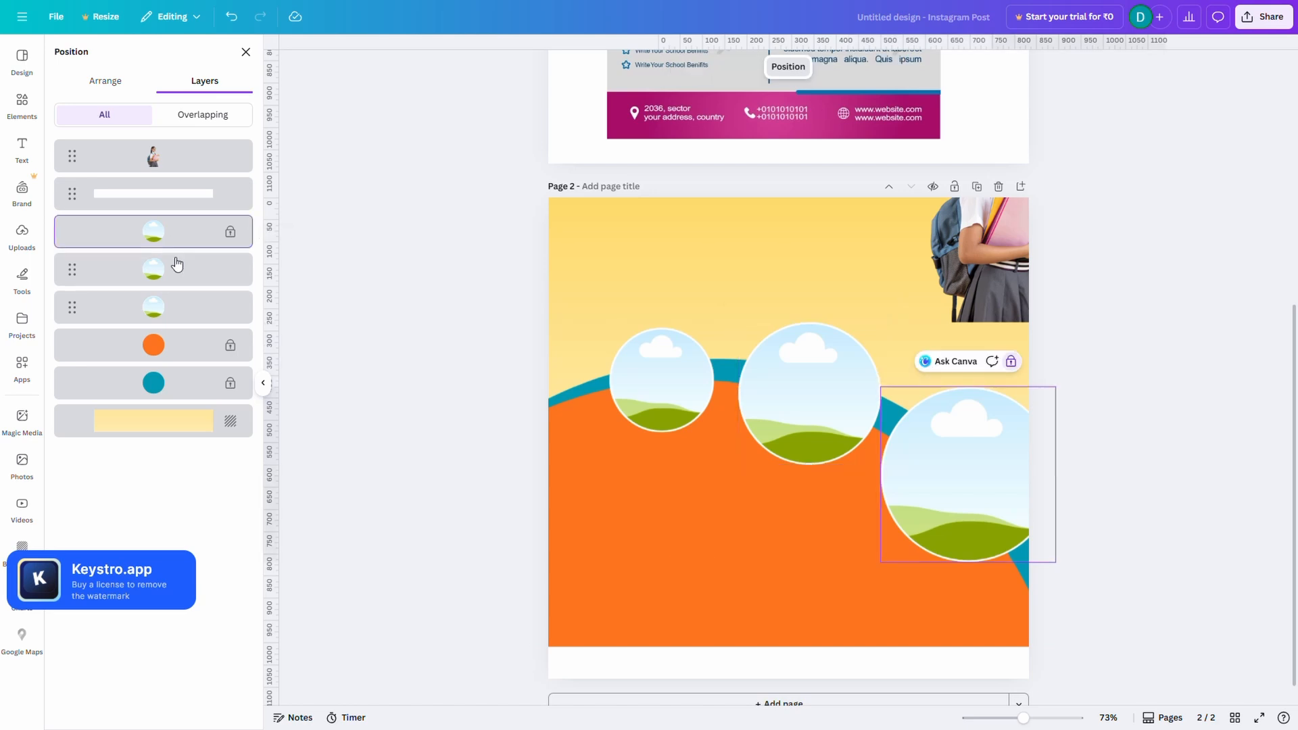
key("ctrl")
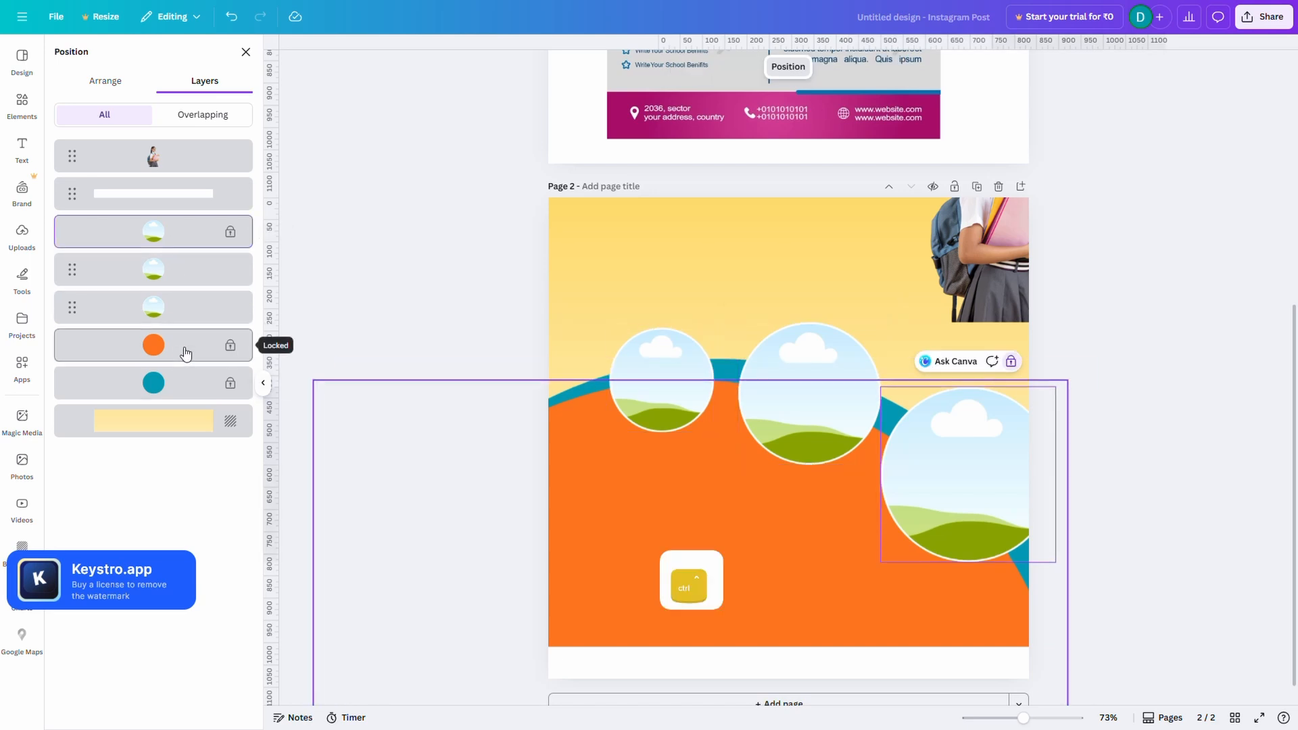
left_click(186, 353, "ctrl")
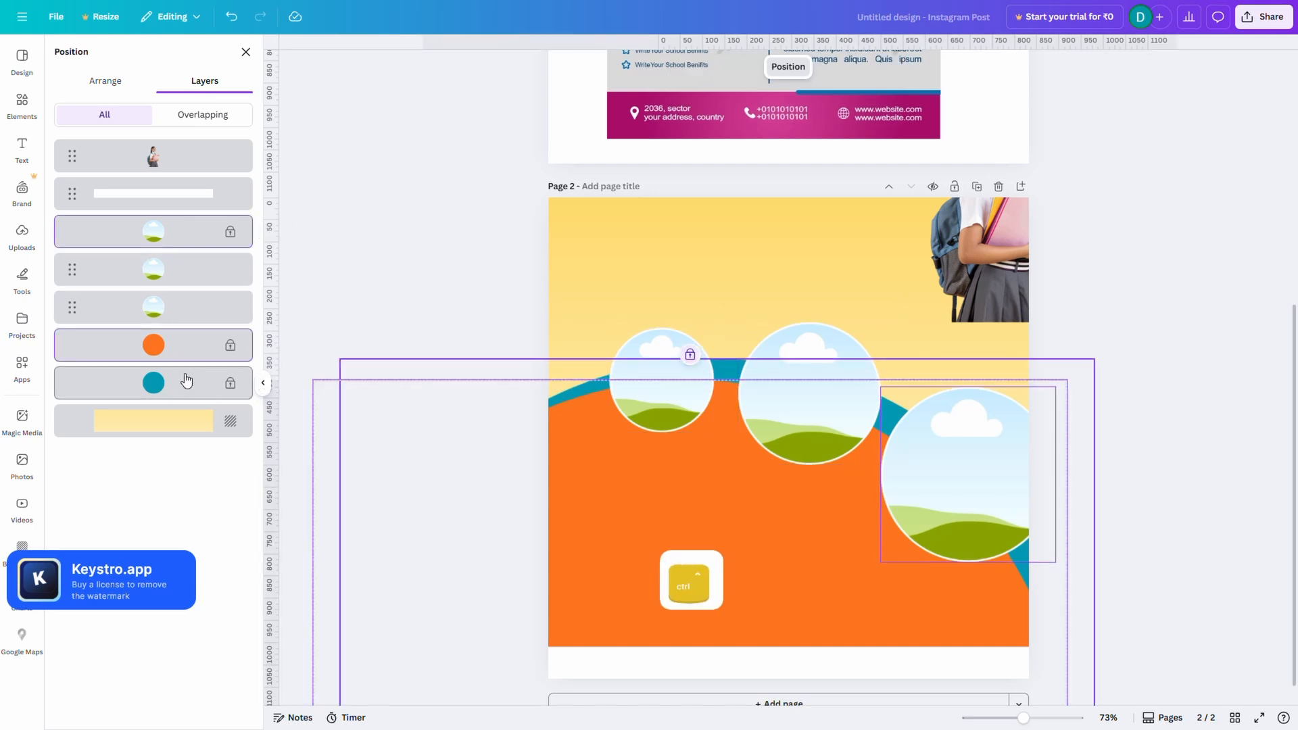
left_click(186, 380, "ctrl")
left_click(703, 333)
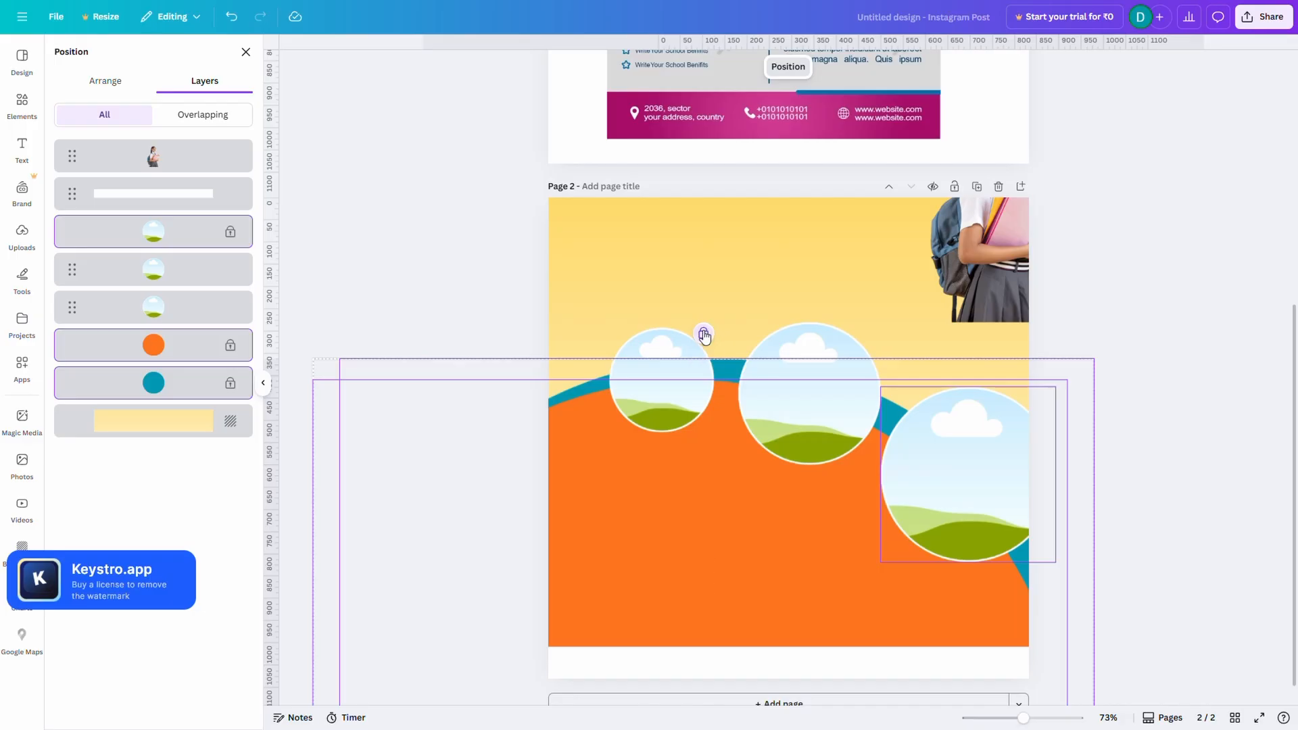
Select the three circular frames with the orange and teal curved shapes and move them together slightly down page 2.
left_click(448, 308)
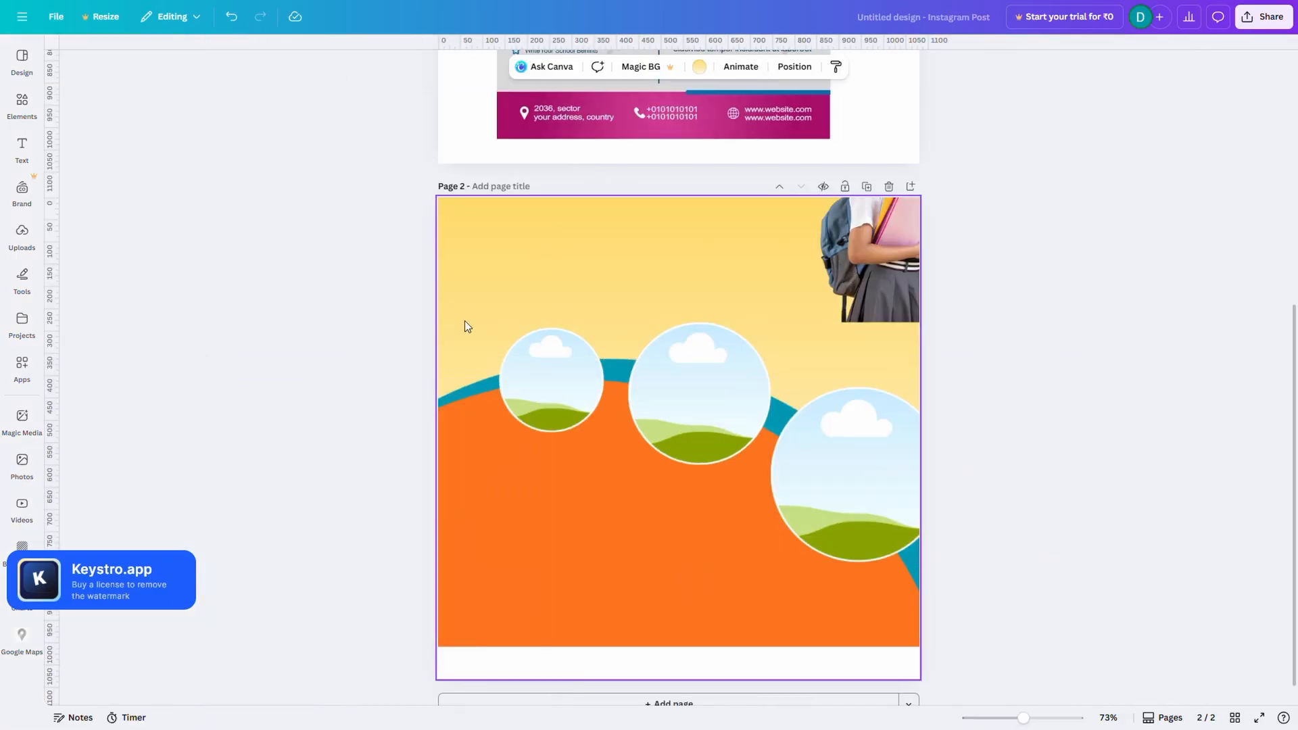
left_click_drag(391, 358, 829, 599)
left_click(1044, 374)
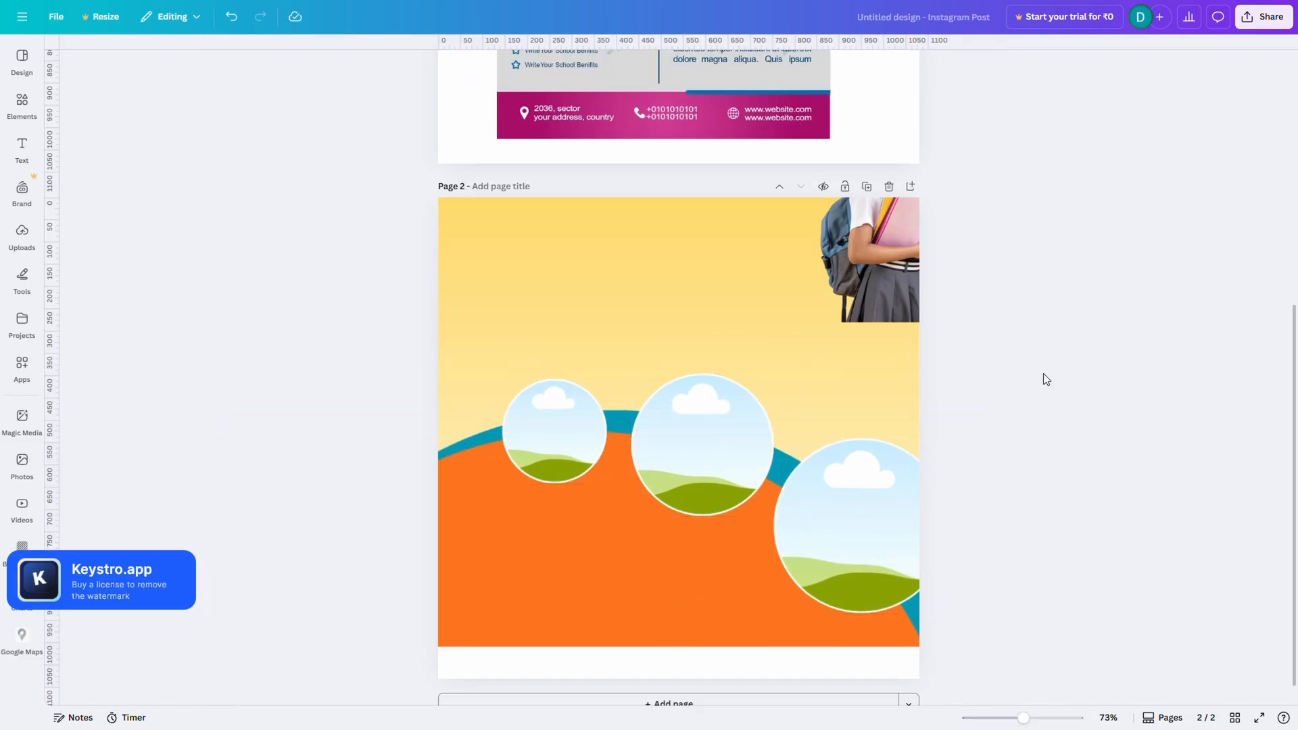
Move the school girl image to page 2's upper-left corner and enlarge it so it overlaps the small circular frame.
left_click_drag(857, 269, 495, 411)
left_click_drag(606, 228, 635, 200)
left_click_drag(562, 256, 553, 257)
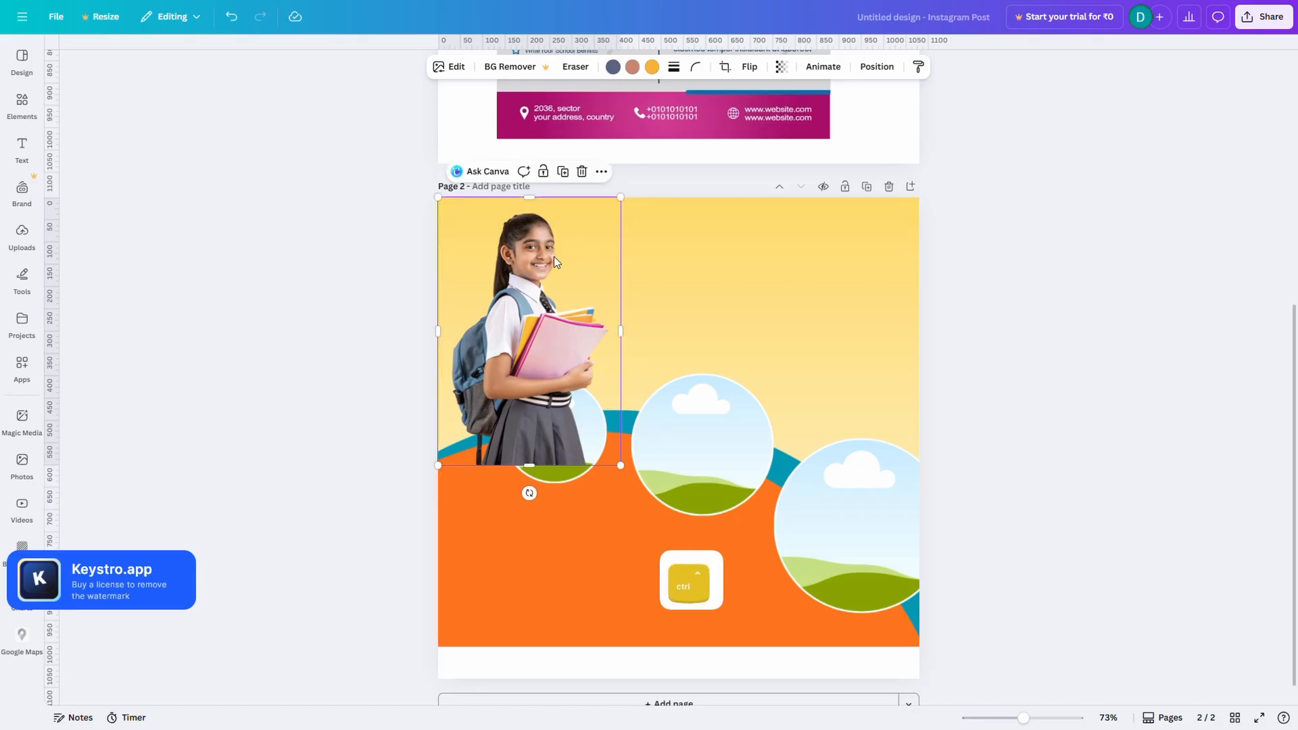
Send the school girl image backward behind the circular frames and the orange and teal curved shapes.
key("ctrl+bracketleft")
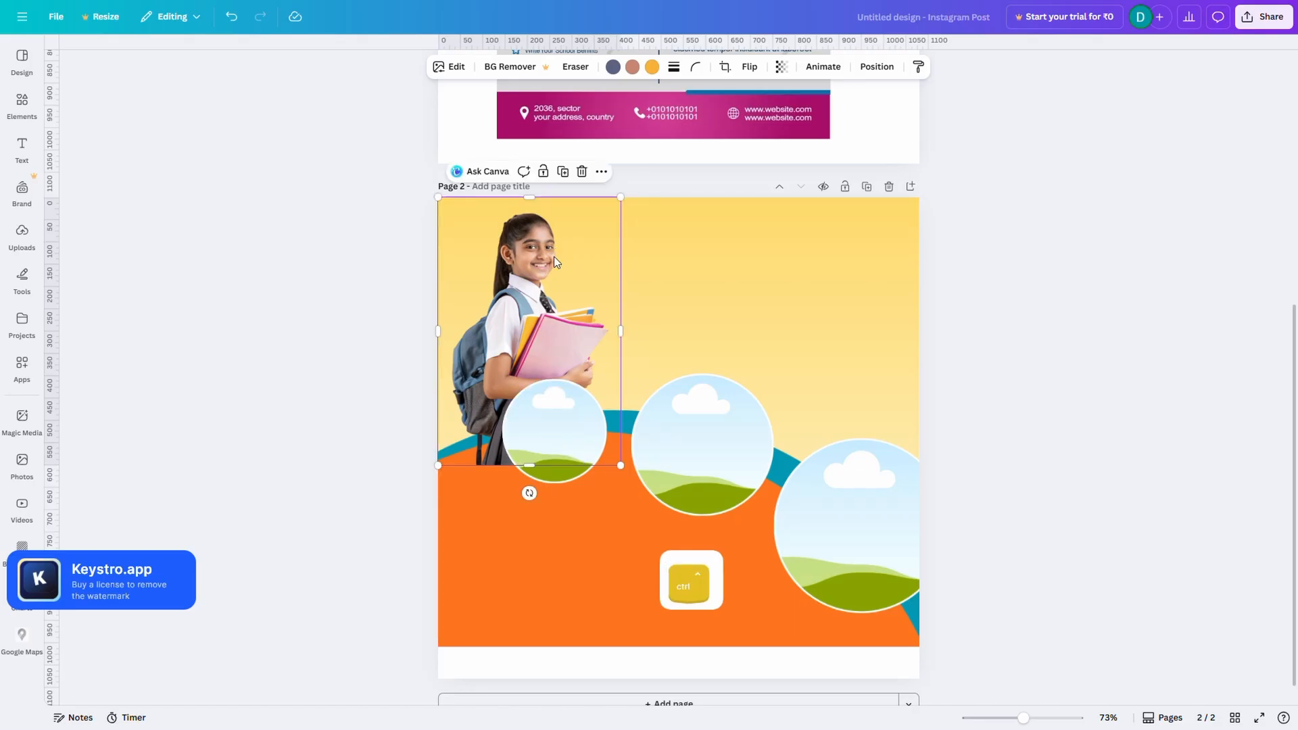
key("ctrl+bracketleft")
scroll(364, 301, "up", 4, "ctrl")
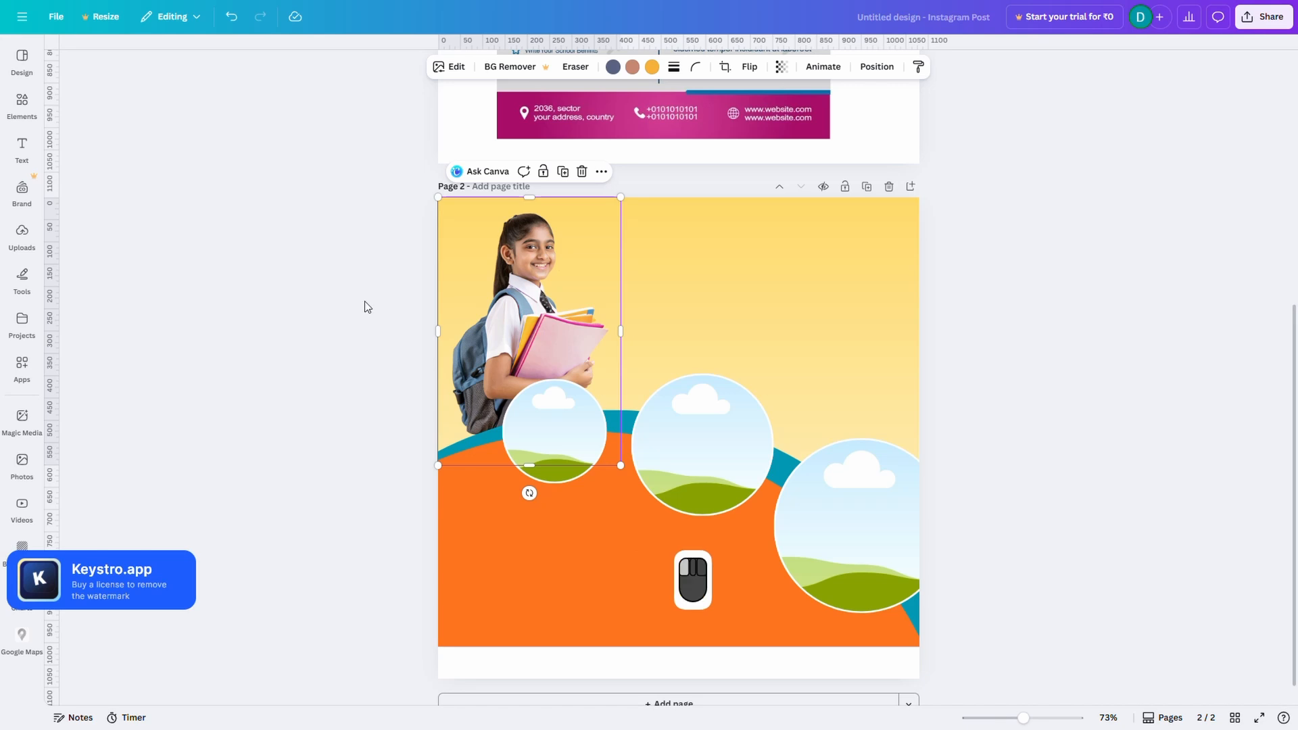
scroll(364, 302, "down", 3)
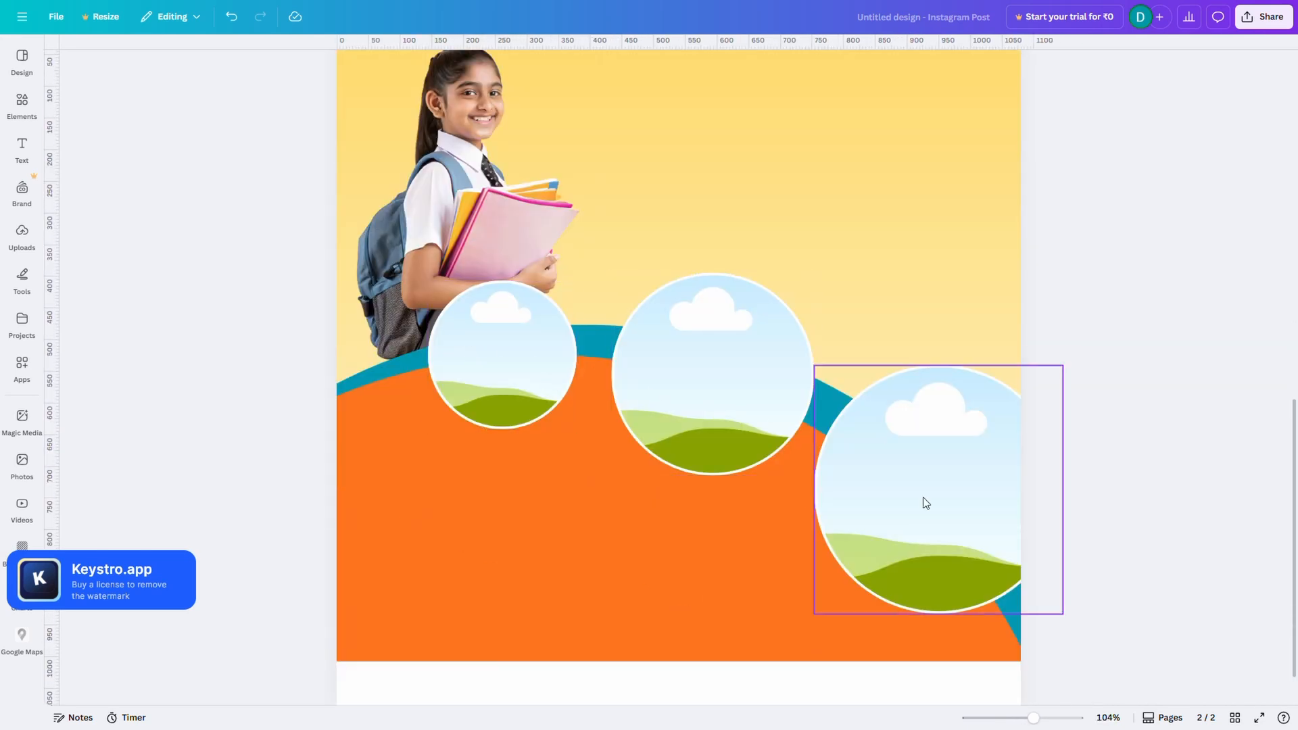
scroll(501, 375, "down", 1, "ctrl")
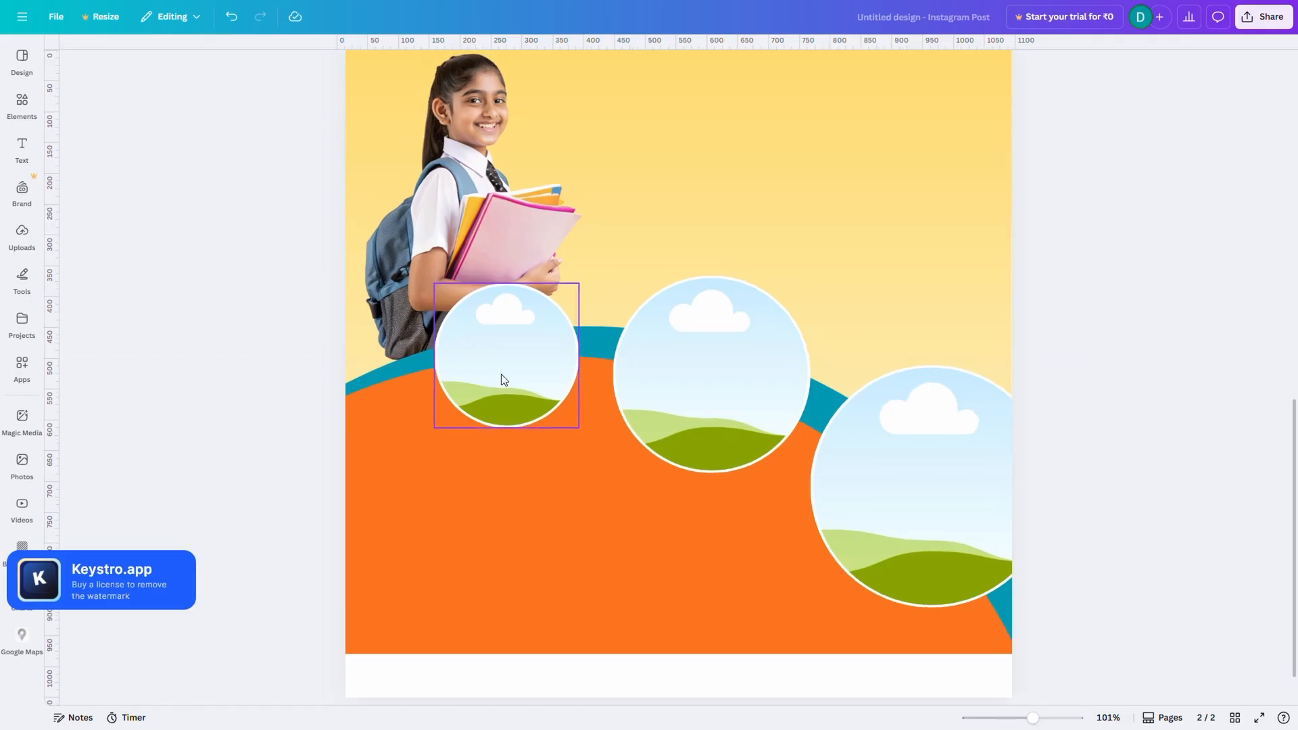
scroll(501, 374, "down", 2, "ctrl")
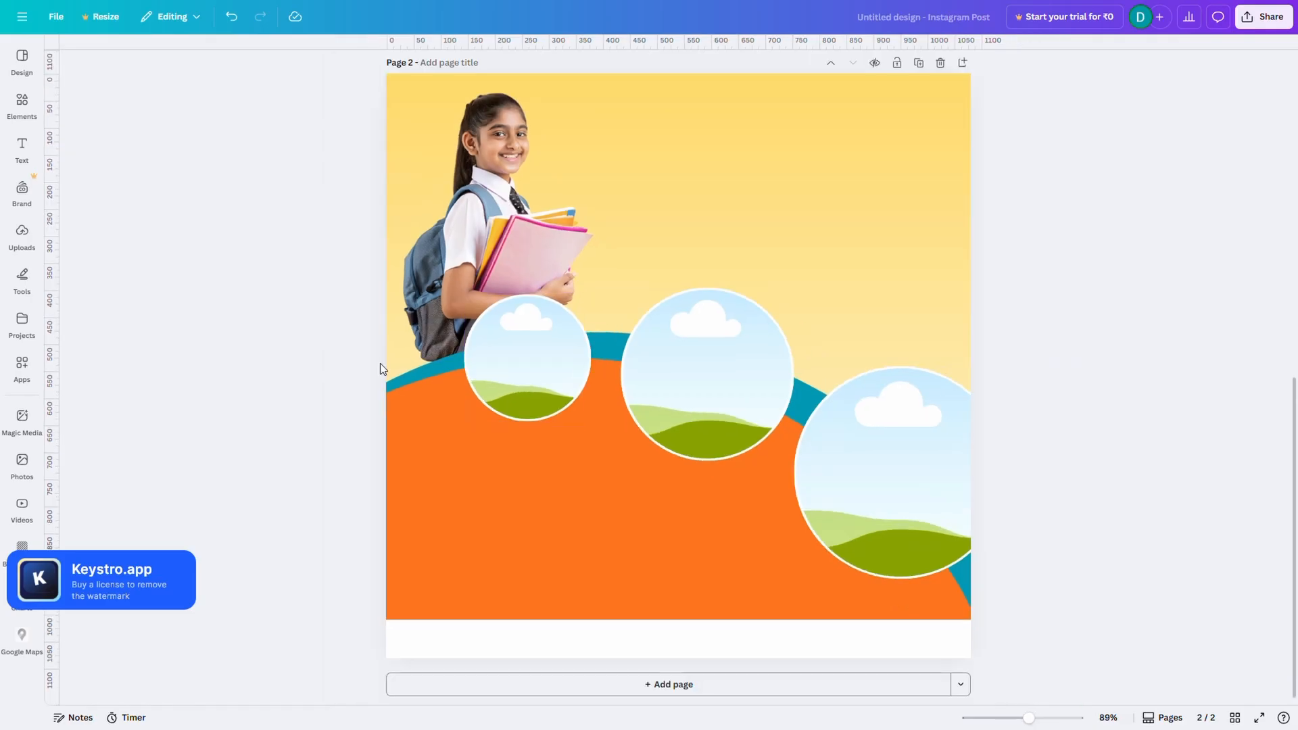